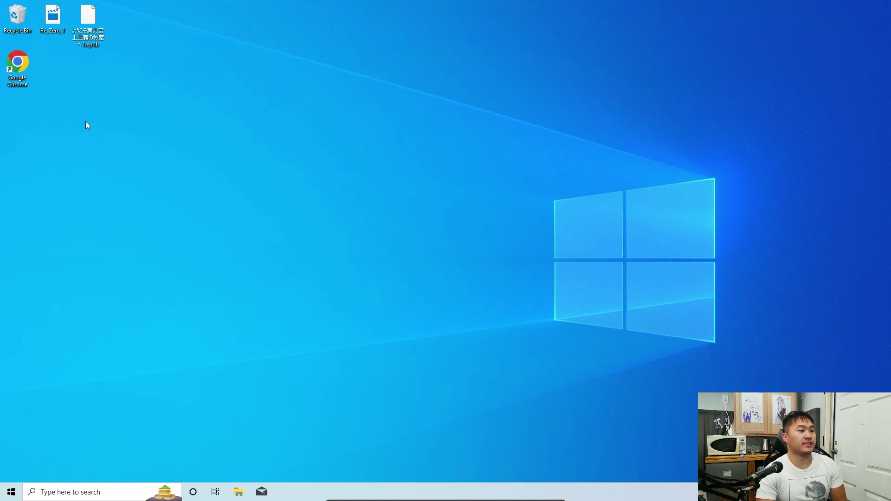
# Launch Chrome and search the web for 'yomichan extension'
pyautogui.doubleClick(21, 59)
pyautogui.write('yomihc')
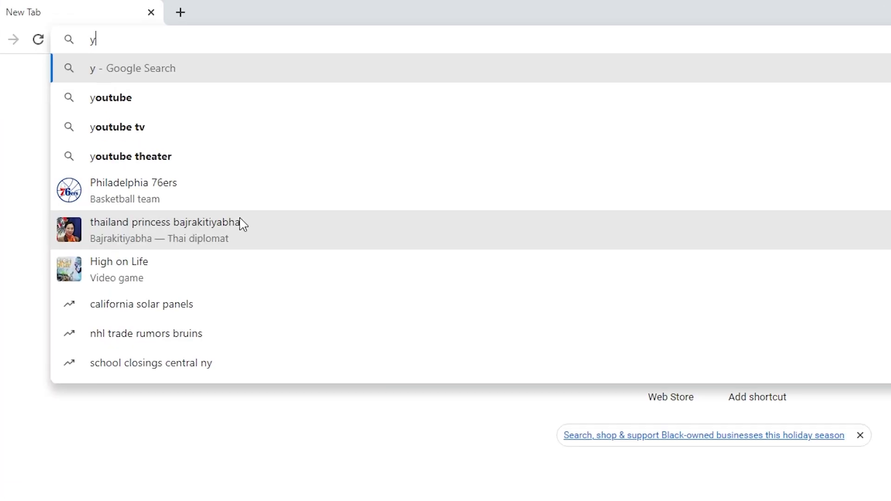
pyautogui.press('BackSpace')
pyautogui.write('chan extenmsion')
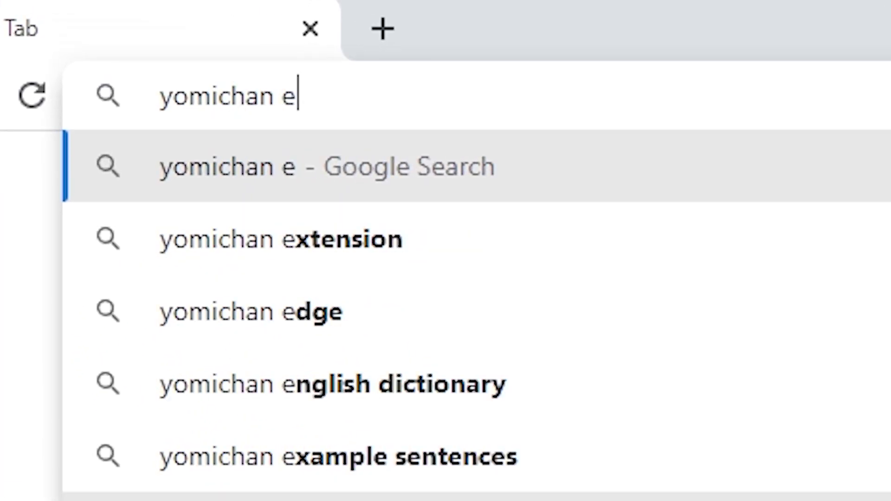
pyautogui.press('Return')
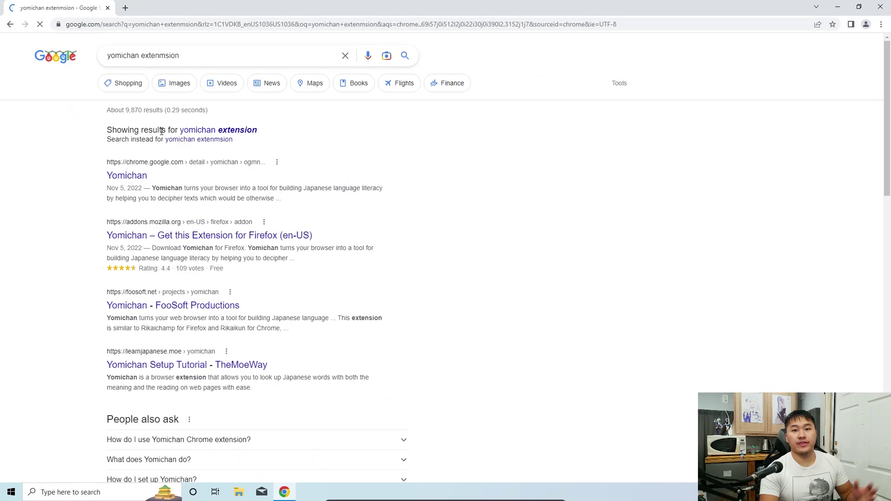
# Add Yomichan to Chrome from its Chrome Web Store listing
pyautogui.click(138, 184)
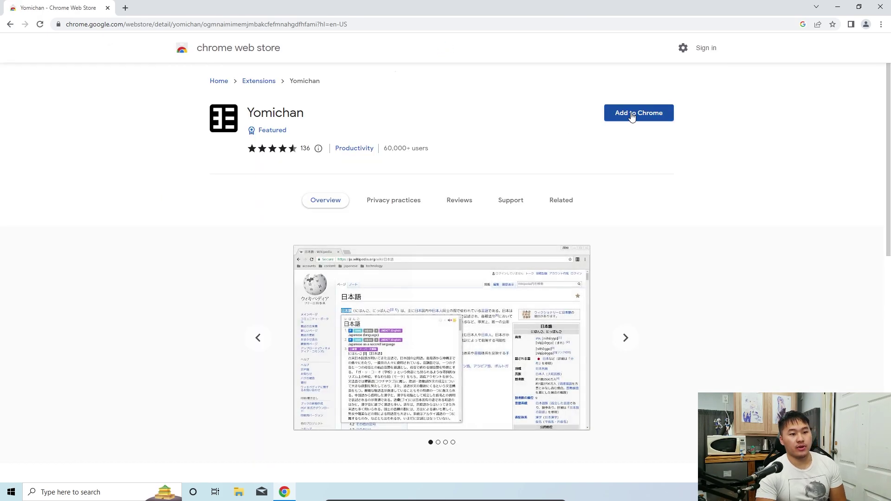
pyautogui.click(630, 113)
pyautogui.click(461, 115)
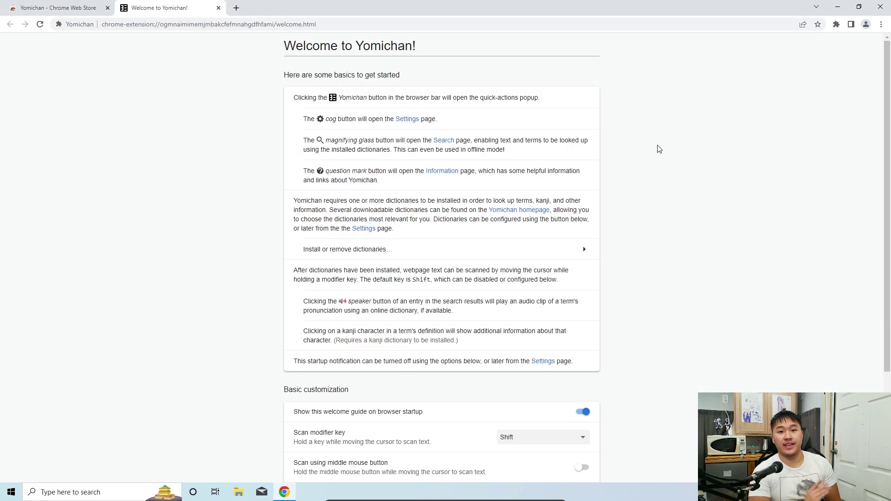
# Pin Yomichan to the toolbar and open its Settings page from the Extensions menu
pyautogui.scroll(-3, 611, 197)
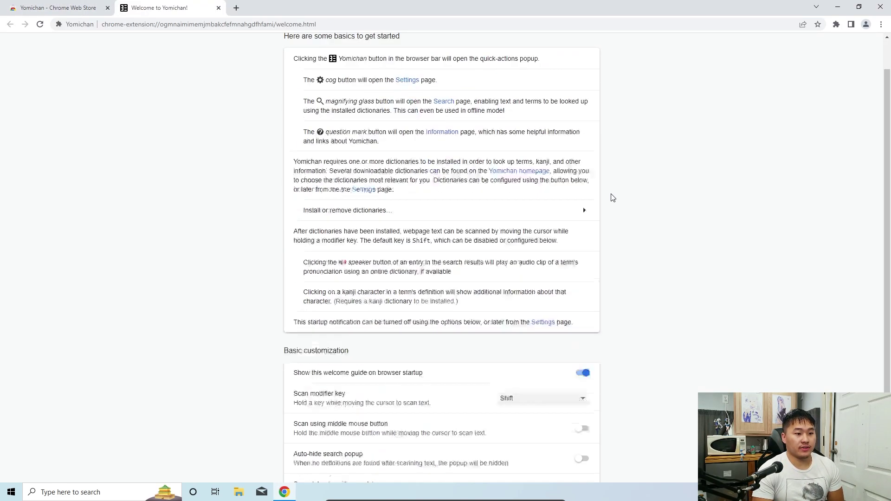
pyautogui.scroll(3, 627, 216)
pyautogui.scroll(-3, 625, 215)
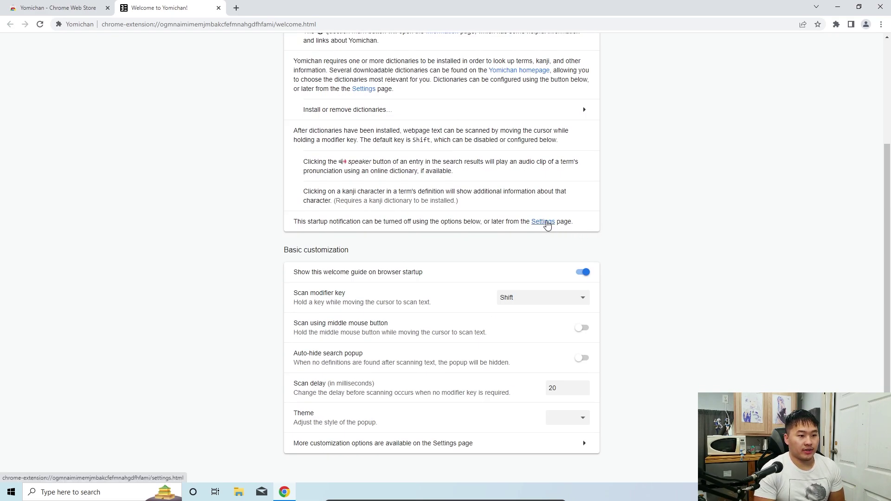
pyautogui.scroll(3, 692, 253)
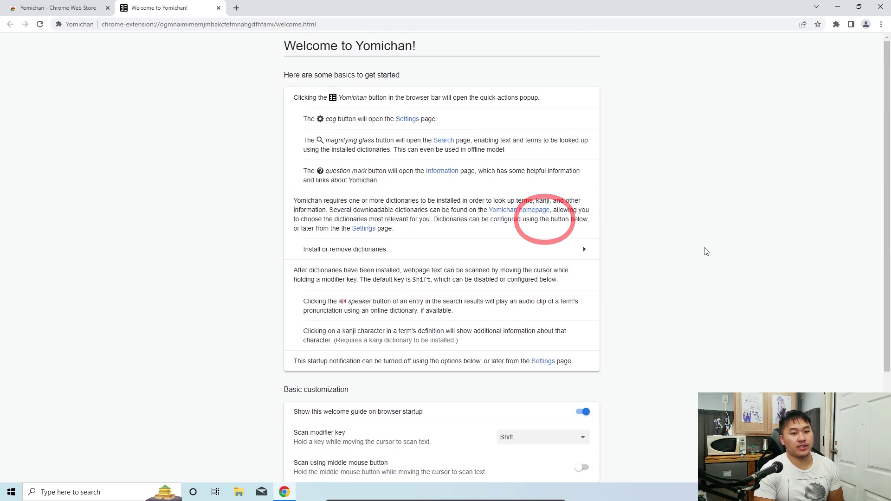
pyautogui.click(836, 24)
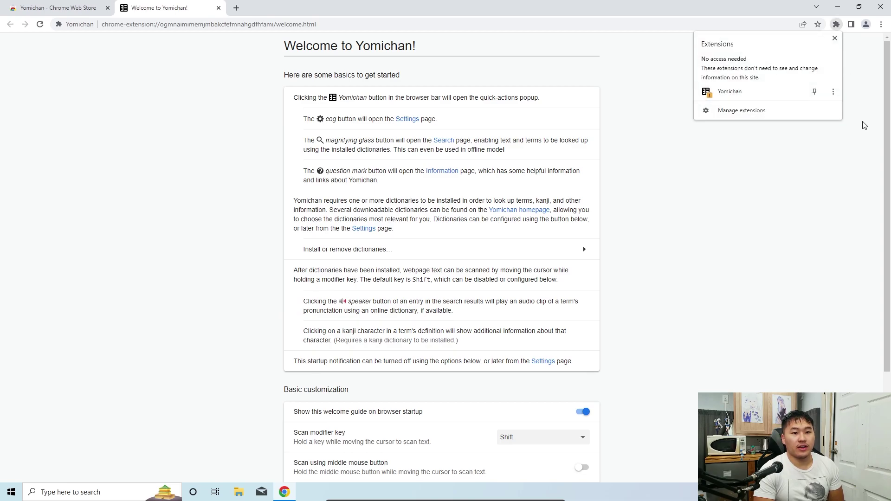
pyautogui.click(835, 26)
pyautogui.click(812, 37)
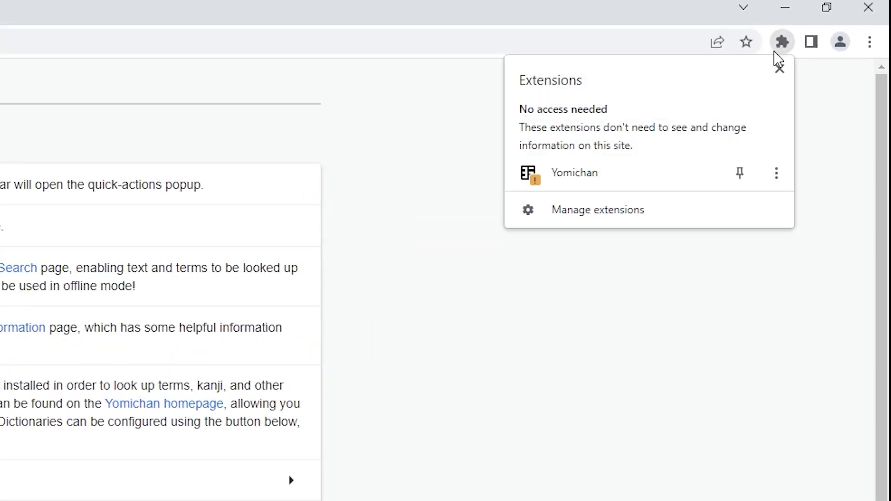
pyautogui.click(646, 172)
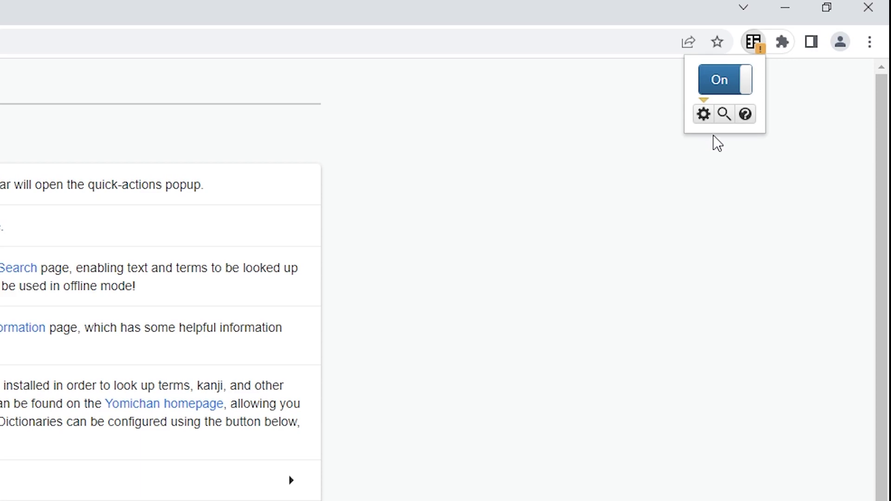
pyautogui.click(756, 42)
pyautogui.click(778, 48)
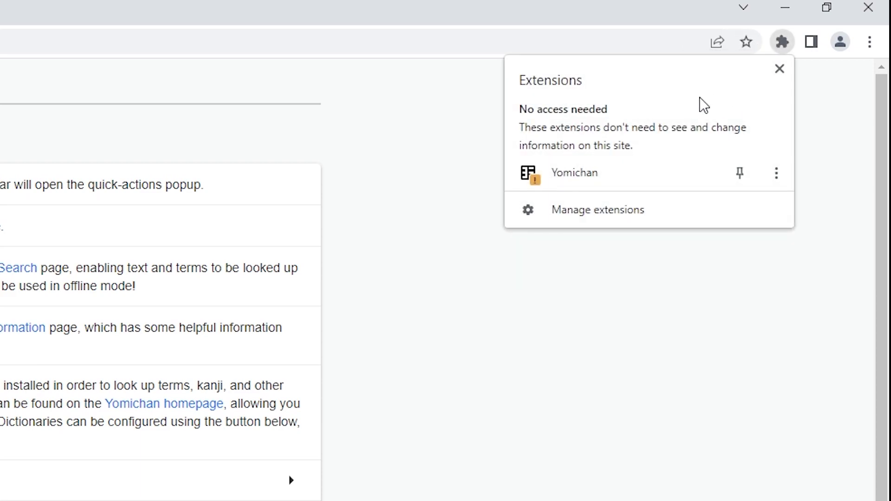
pyautogui.click(558, 177)
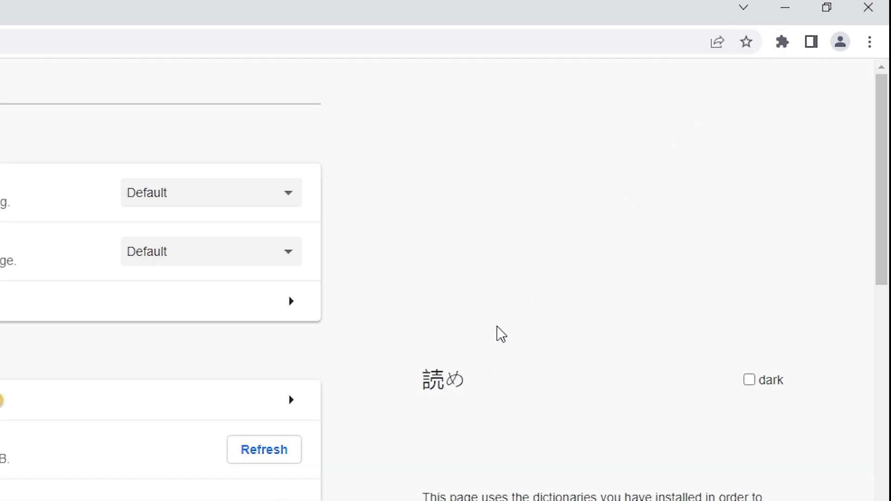
pyautogui.moveTo(885, 62); pyautogui.dragTo(210, 203)
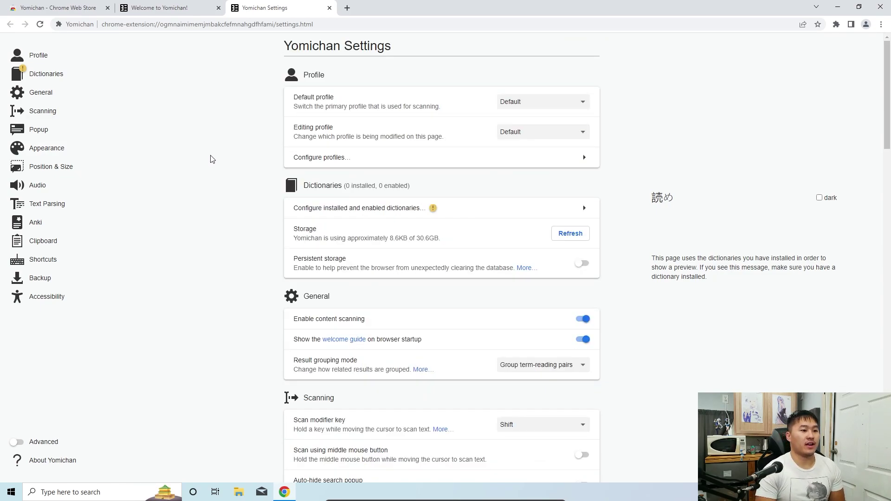
# In a new tab, search 'yomichan page' and open the FooSoft Productions Yomichan page
pyautogui.click(346, 8)
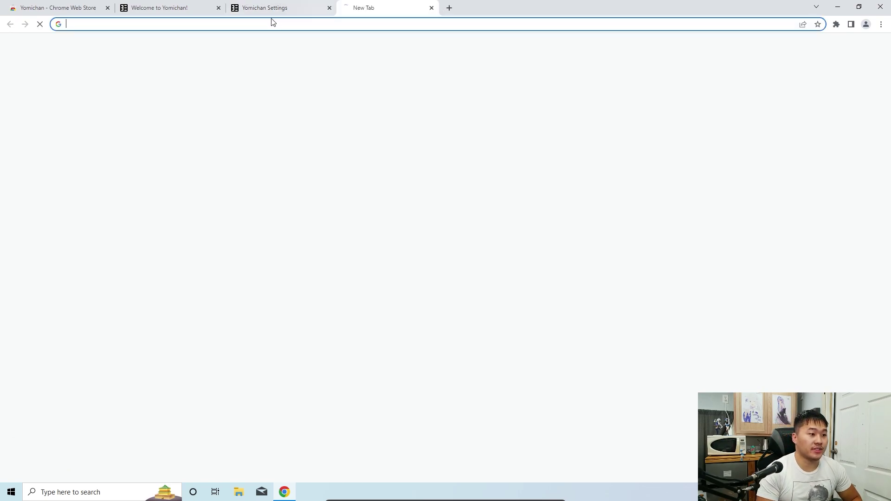
pyautogui.write('yu')
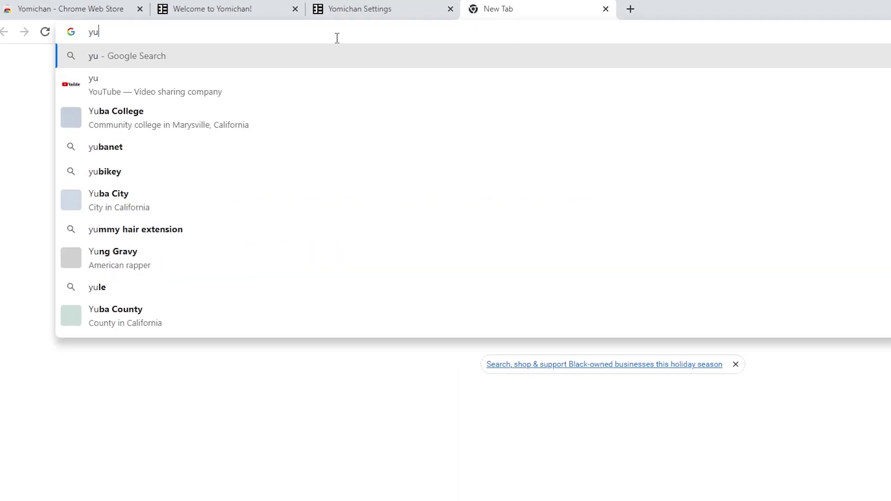
pyautogui.press('BackSpace')
pyautogui.press('BackSpace')
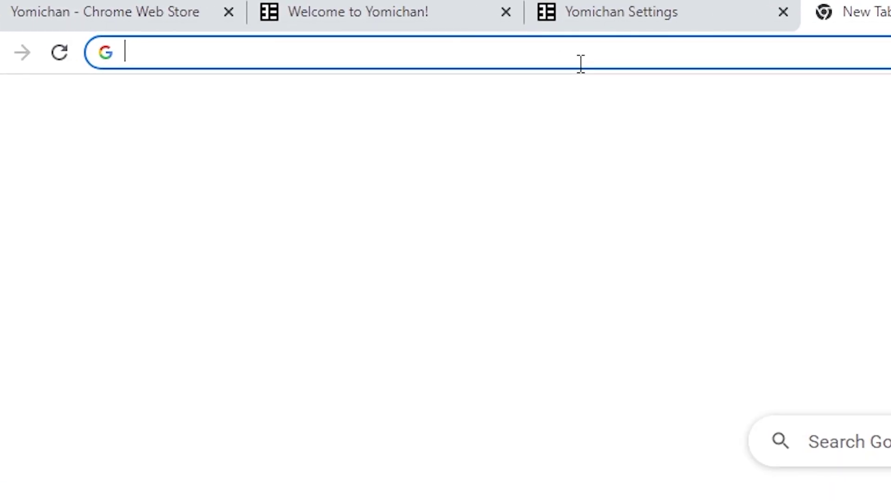
pyautogui.write('yomichan page')
pyautogui.press('Return')
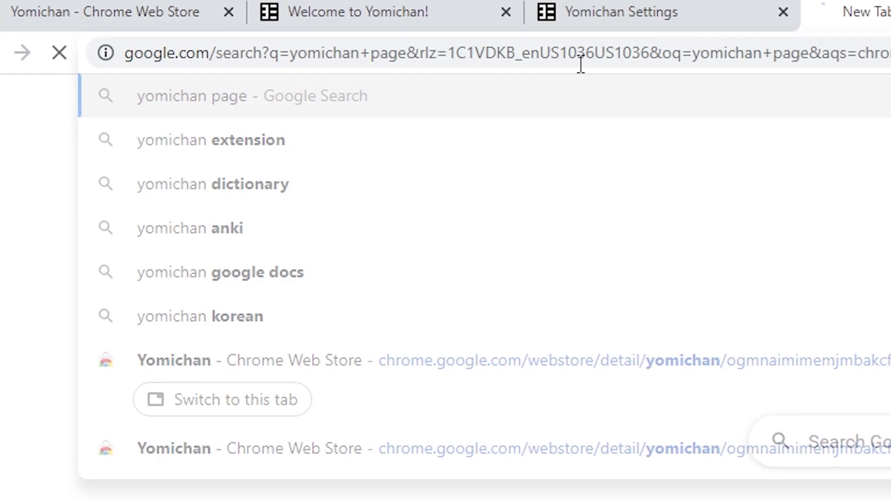
pyautogui.click(417, 353)
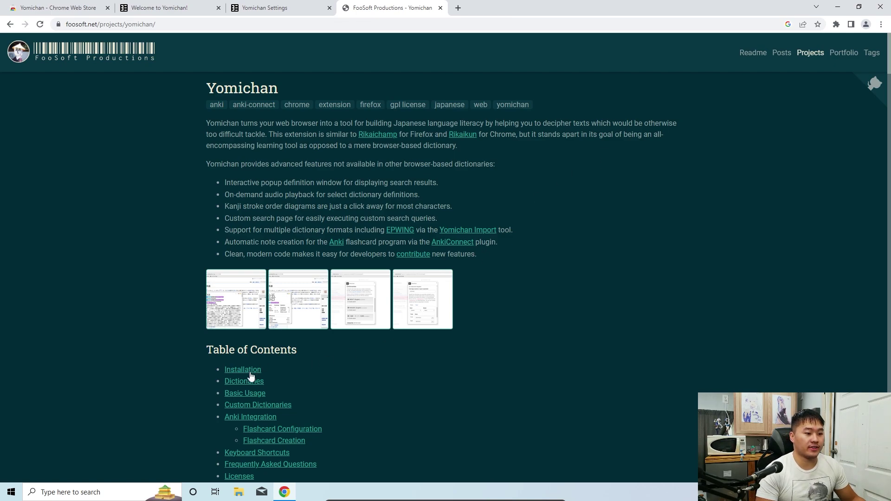
# Download jmdict_english.zip from the page's Dictionaries section
pyautogui.scroll(-1, 279, 353)
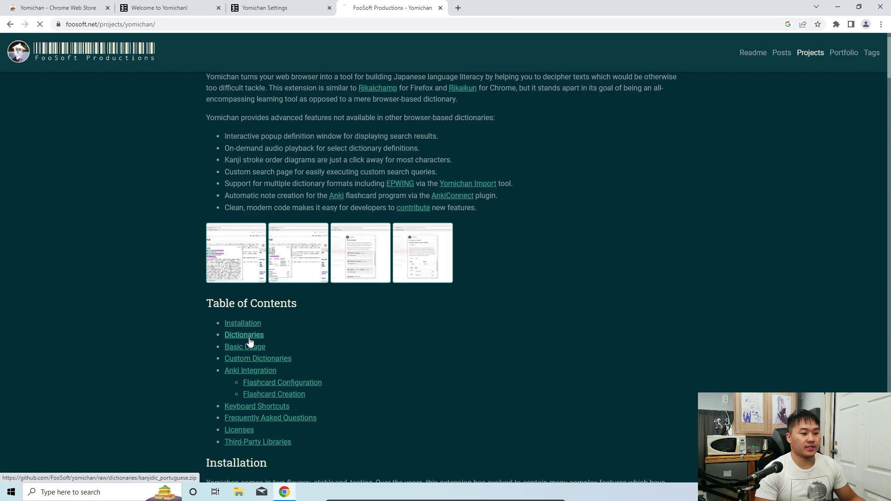
pyautogui.click(250, 337)
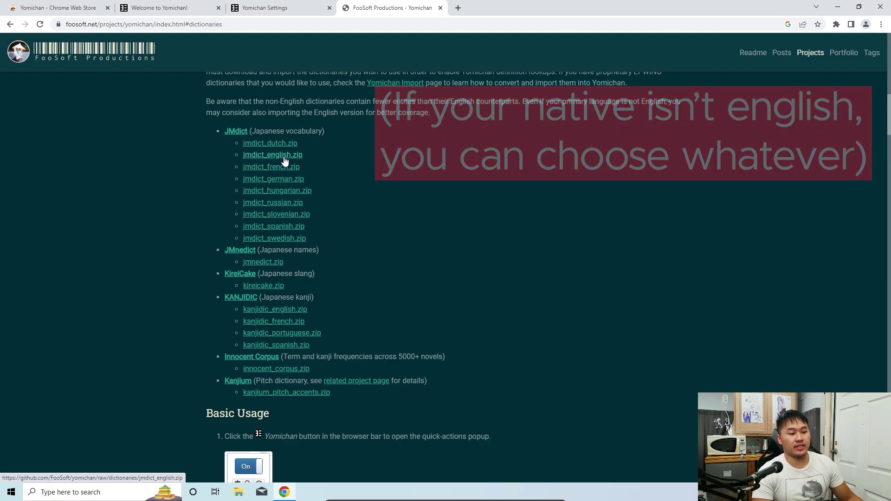
pyautogui.click(284, 160)
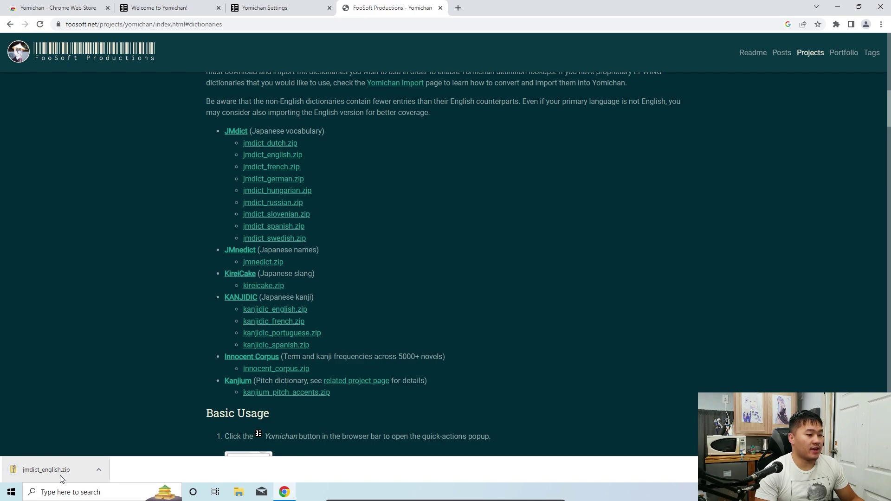
pyautogui.rightClick(60, 477)
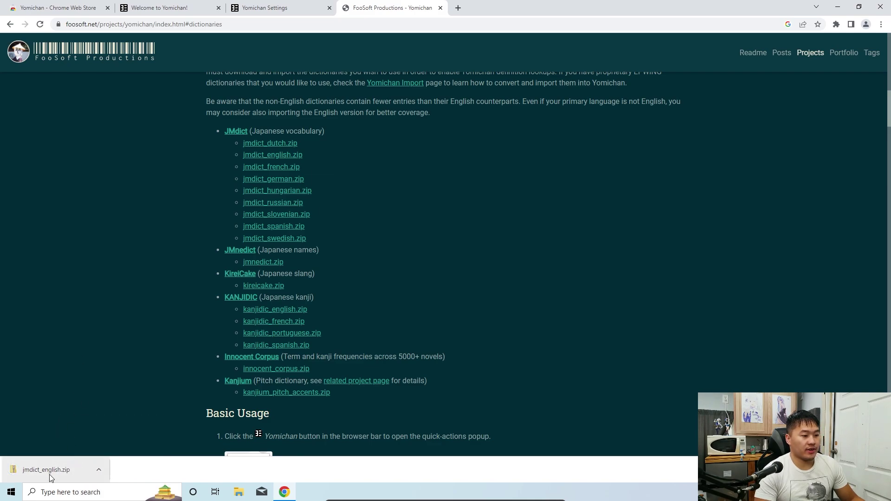
# Show the jmdict_english zip in the Downloads folder and reposition the Explorer window
pyautogui.rightClick(55, 471)
pyautogui.click(88, 453)
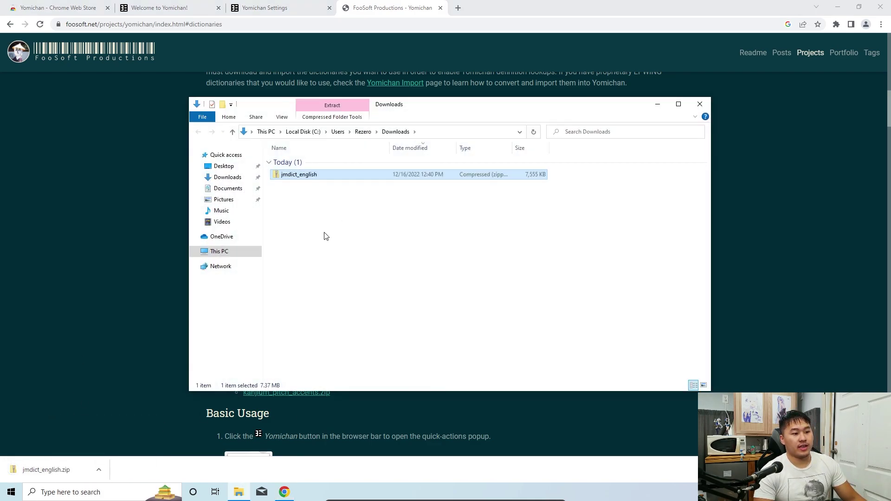
pyautogui.moveTo(404, 107); pyautogui.dragTo(493, 100)
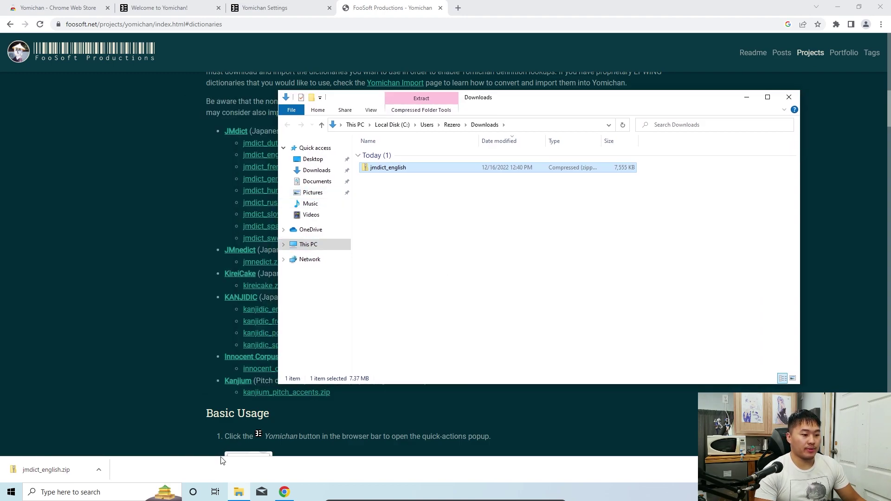
pyautogui.click(317, 171)
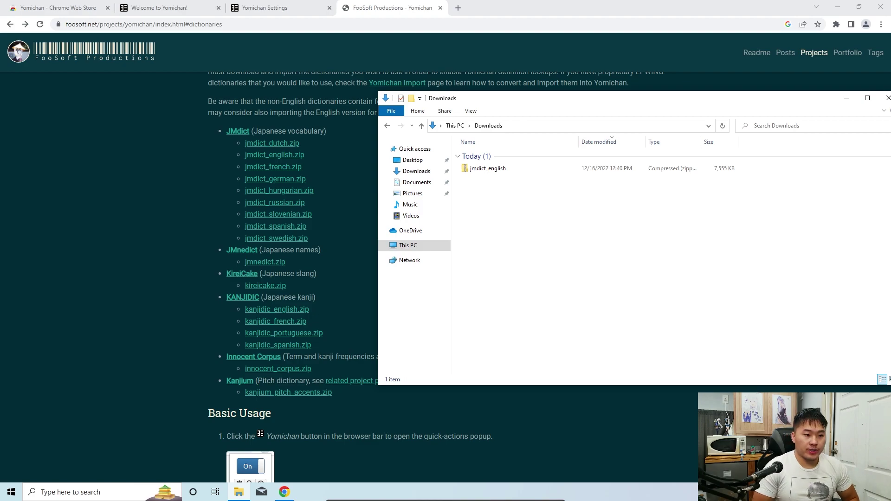
pyautogui.moveTo(607, 100); pyautogui.dragTo(454, 79)
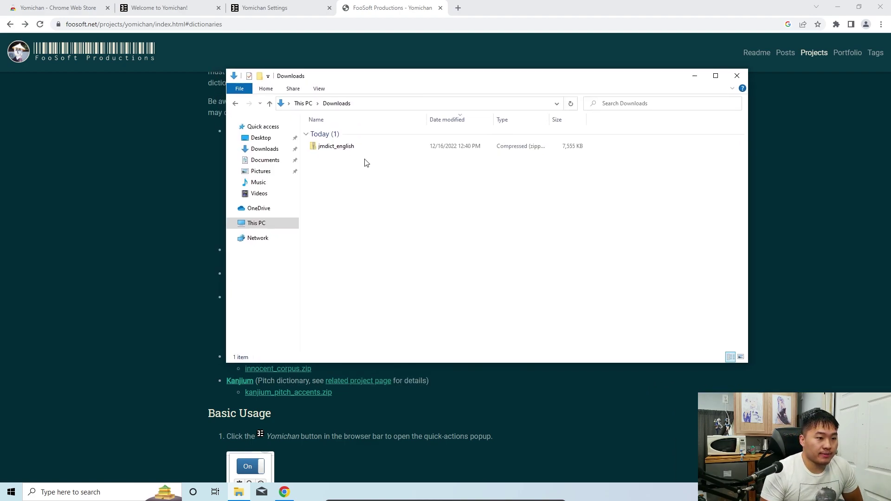
pyautogui.moveTo(371, 83); pyautogui.dragTo(435, 89)
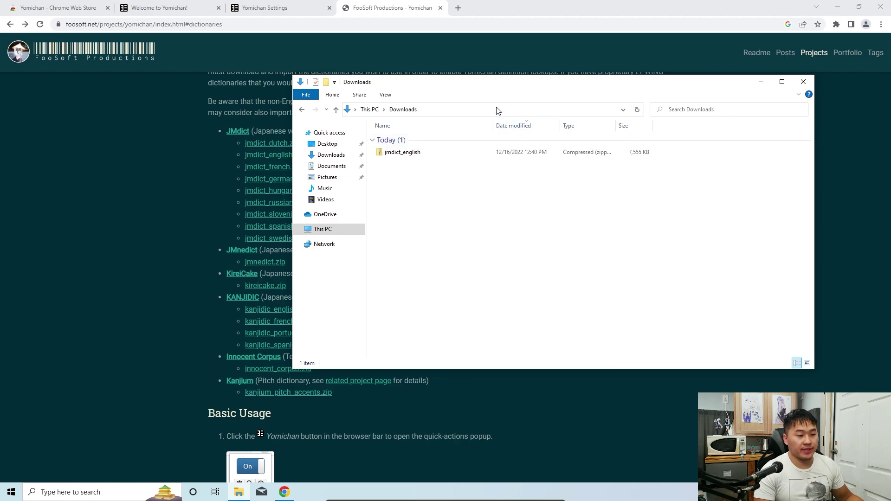
pyautogui.moveTo(453, 95); pyautogui.dragTo(479, 129)
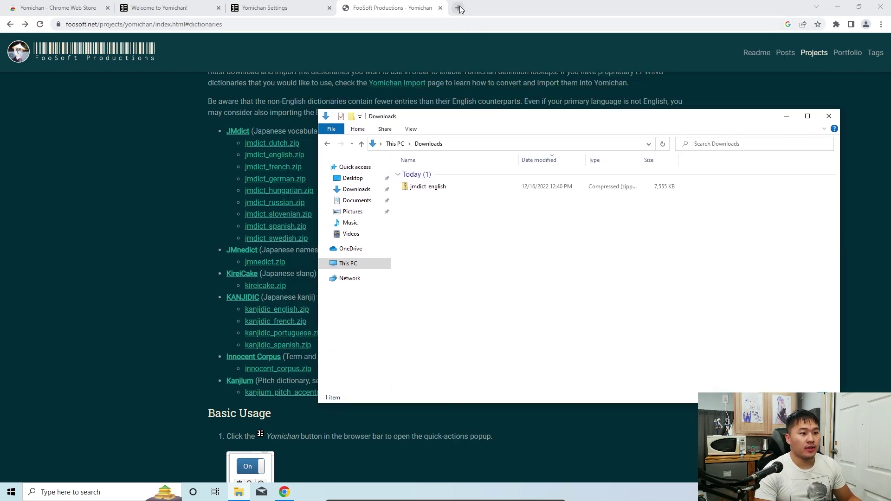
# In a new tab, search 'the moe way' and open the TheMoeWay site
pyautogui.click(459, 8)
pyautogui.write('the w')
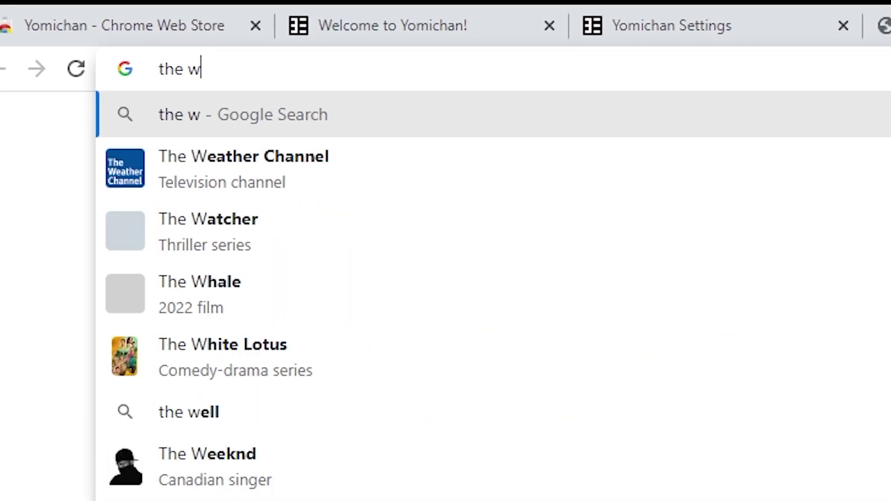
pyautogui.press('BackSpace')
pyautogui.write('m o')
pyautogui.press('BackSpace')
pyautogui.press('BackSpace')
pyautogui.write('oe way')
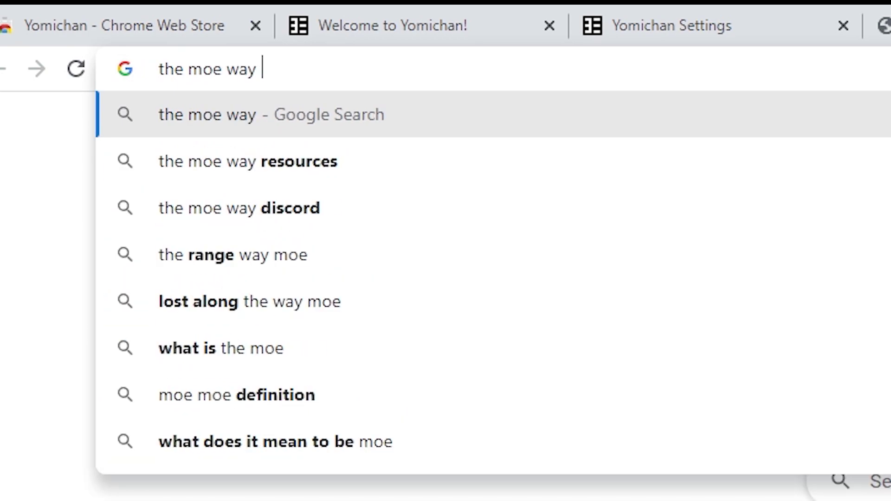
pyautogui.press('Return')
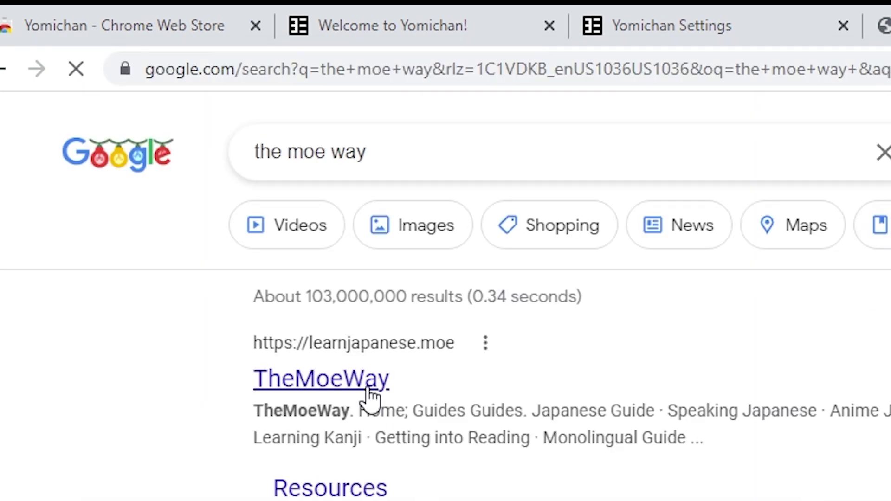
pyautogui.click(367, 386)
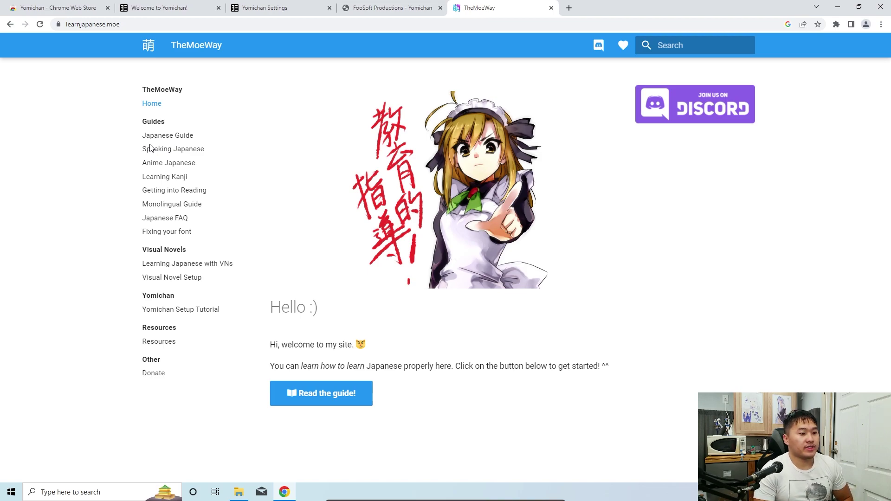
# Open the Monolingual Guide and scroll to its Recommended Dictionaries section
pyautogui.click(185, 207)
pyautogui.scroll(-20, 297, 199)
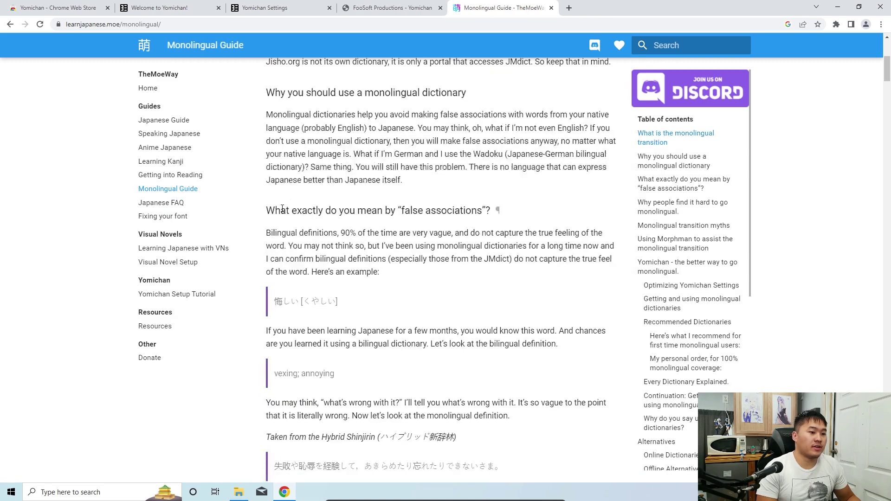
pyautogui.scroll(-20, 260, 219)
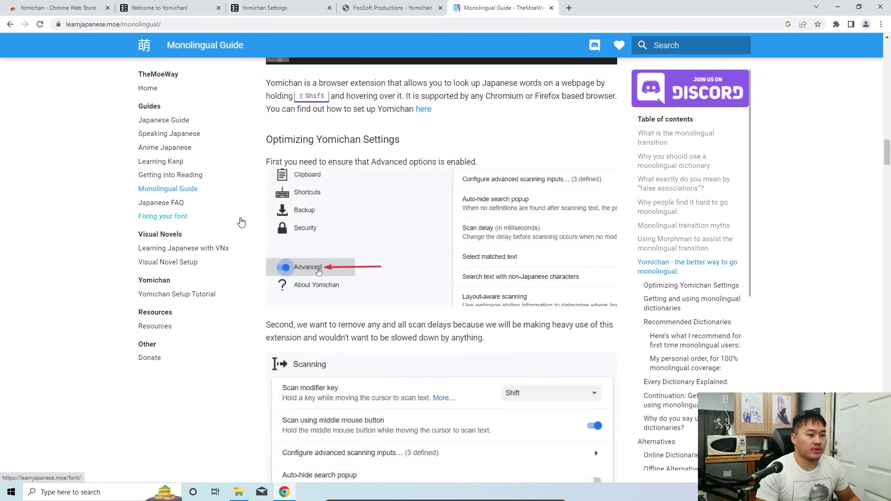
pyautogui.scroll(-7, 251, 226)
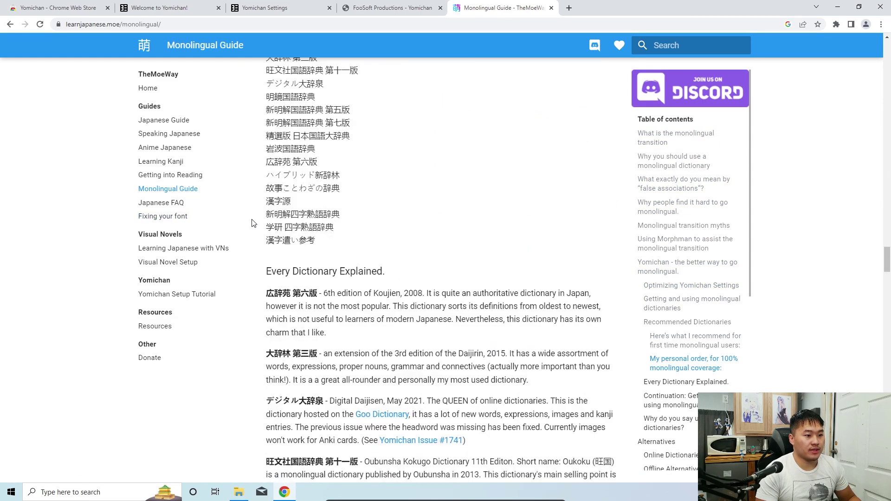
pyautogui.scroll(3, 253, 218)
pyautogui.moveTo(258, 104); pyautogui.dragTo(376, 99)
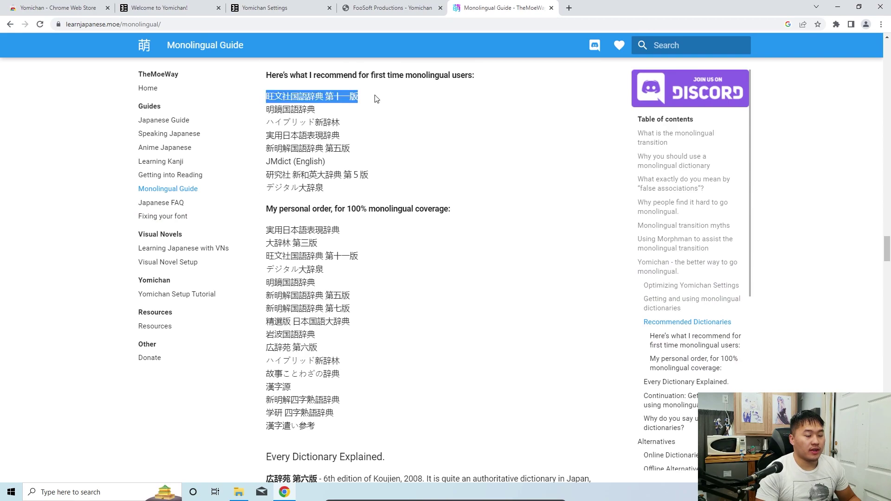
pyautogui.click(428, 156)
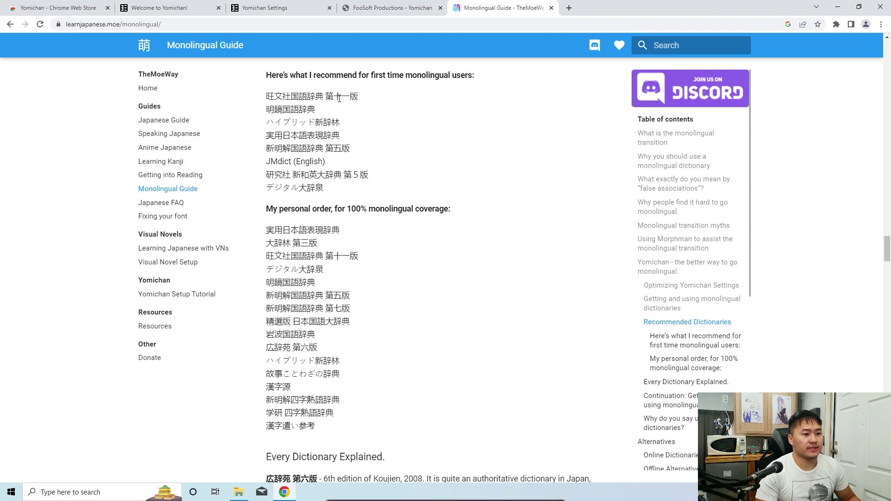
pyautogui.scroll(7, 313, 98)
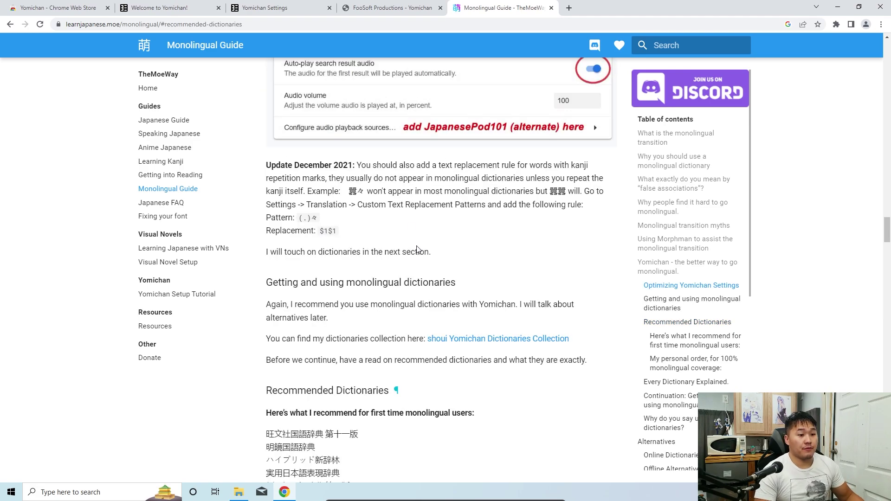
# Download the 旺文社国語辞典 第十一版 画像無し zip from the collection's Monolingual folder
pyautogui.click(469, 340)
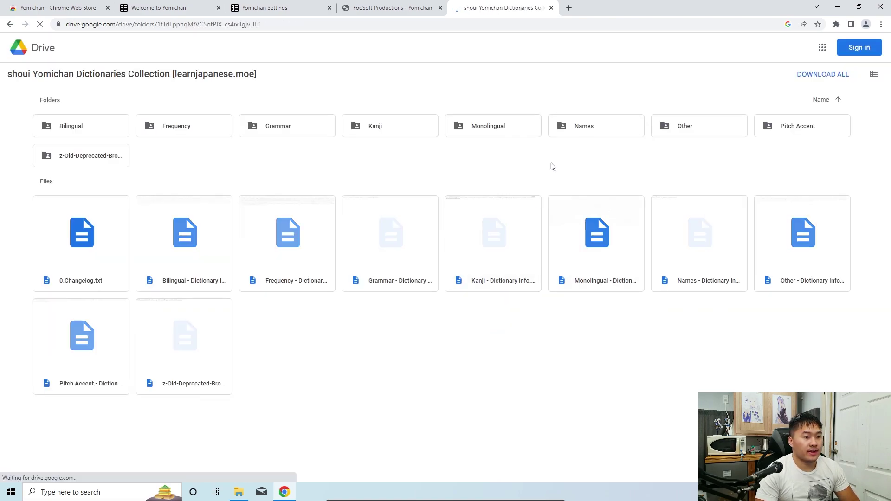
pyautogui.click(497, 130)
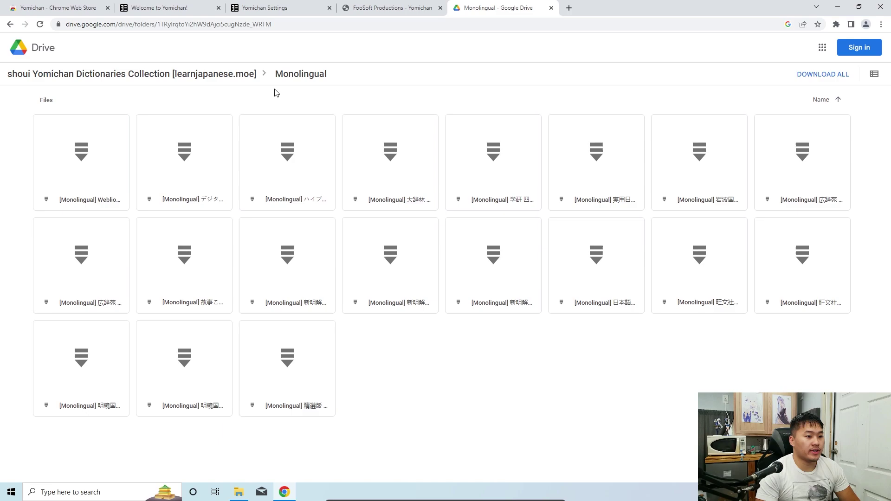
pyautogui.click(874, 74)
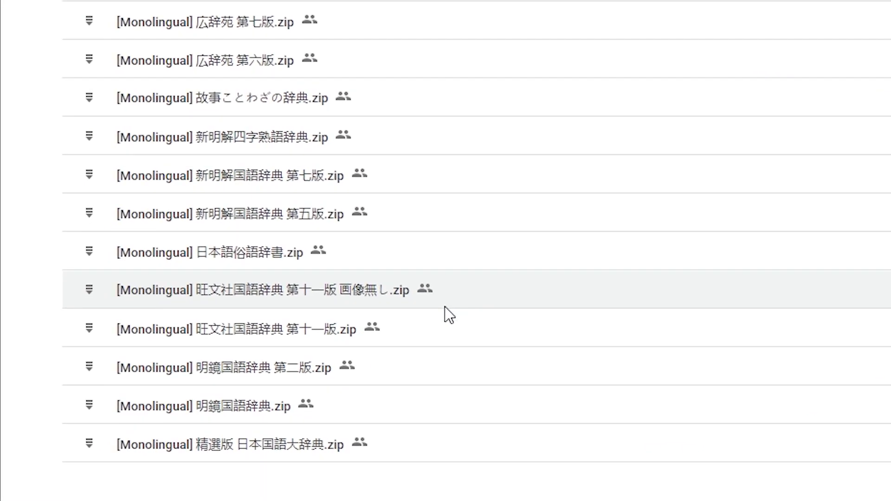
pyautogui.doubleClick(458, 291)
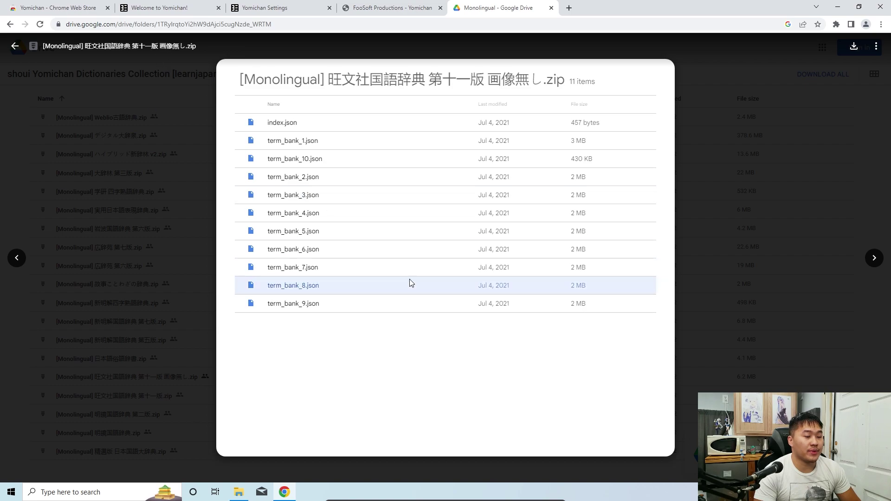
pyautogui.click(853, 48)
# Check both dictionary zips in Downloads, then close the Google Drive and FooSoft tabs
pyautogui.hotkey('alt', 'Tab')
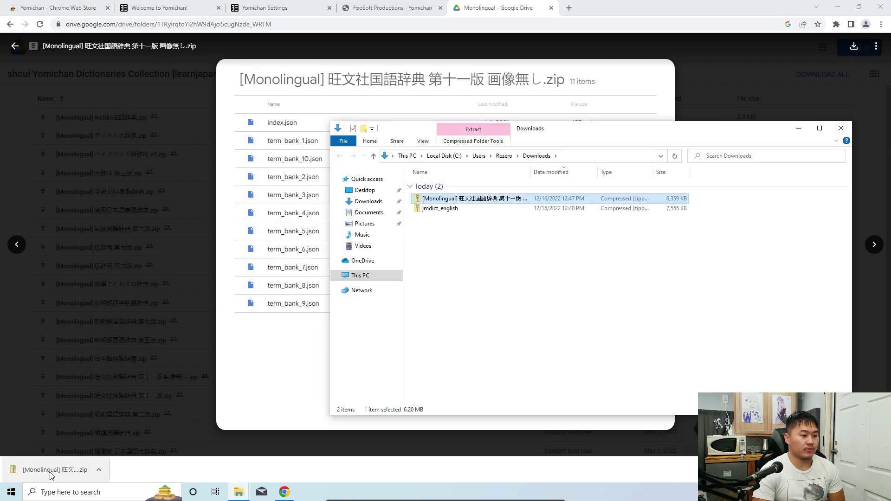
pyautogui.moveTo(500, 247); pyautogui.dragTo(458, 187)
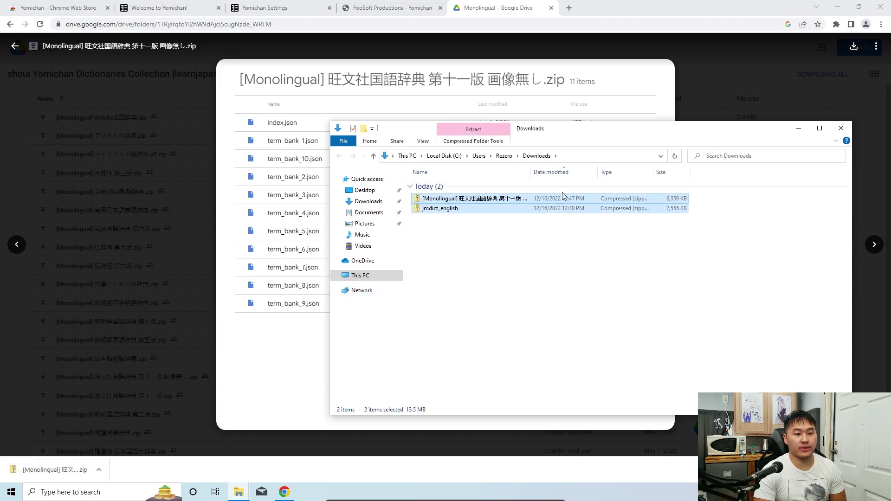
pyautogui.click(533, 272)
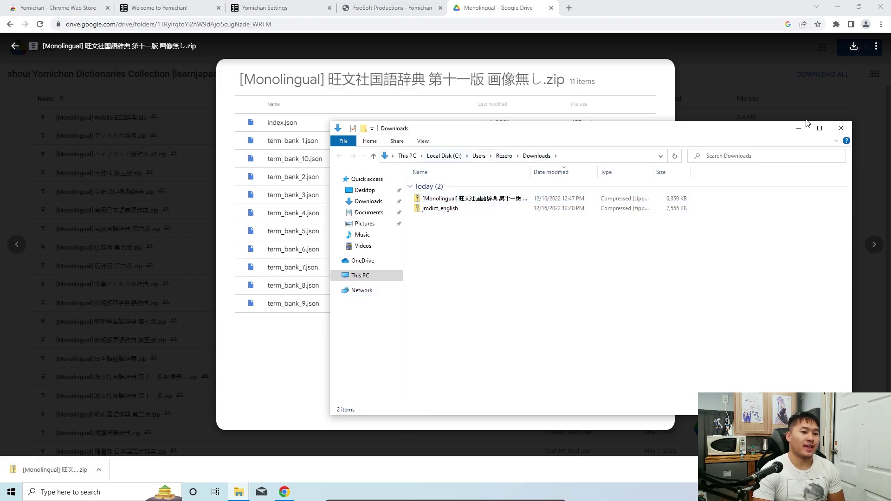
pyautogui.click(551, 7)
pyautogui.click(441, 8)
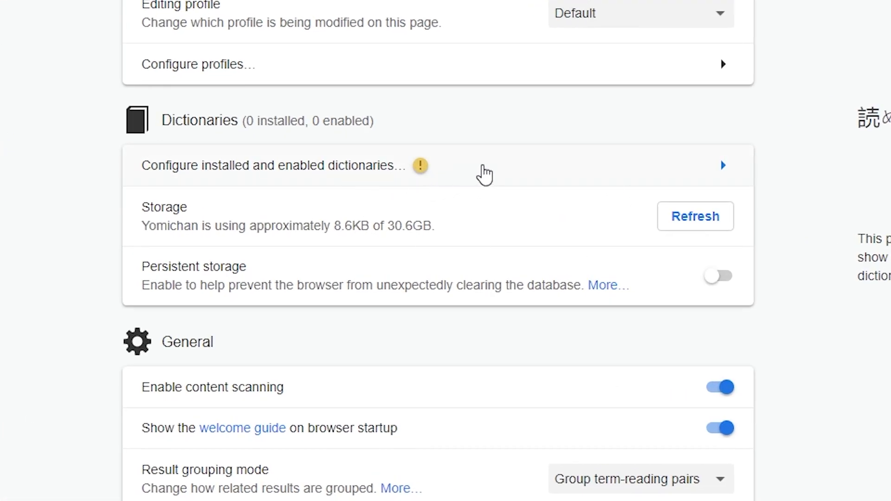
# Import the jmdict_english zip from Downloads into Yomichan's dictionaries
pyautogui.click(500, 170)
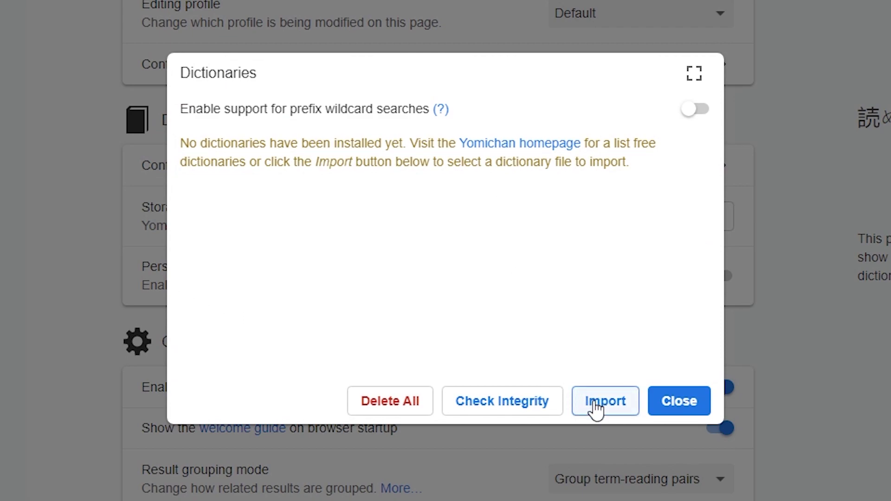
pyautogui.click(595, 409)
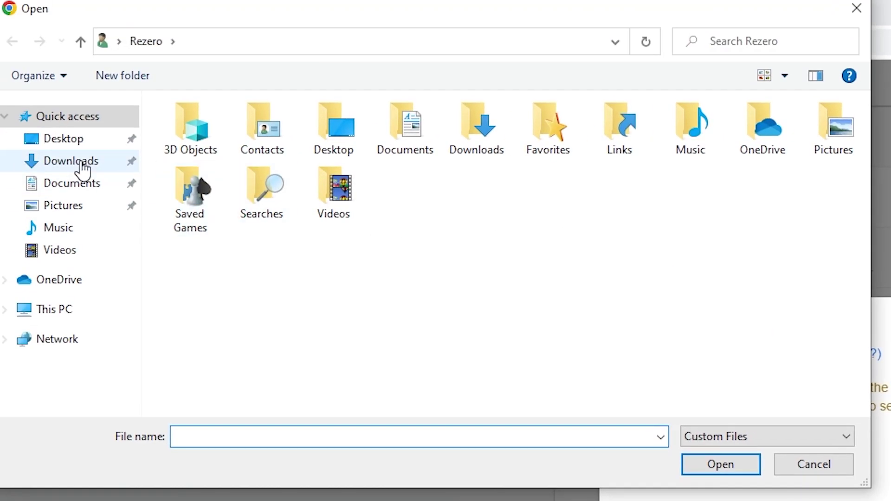
pyautogui.click(82, 164)
pyautogui.click(263, 179)
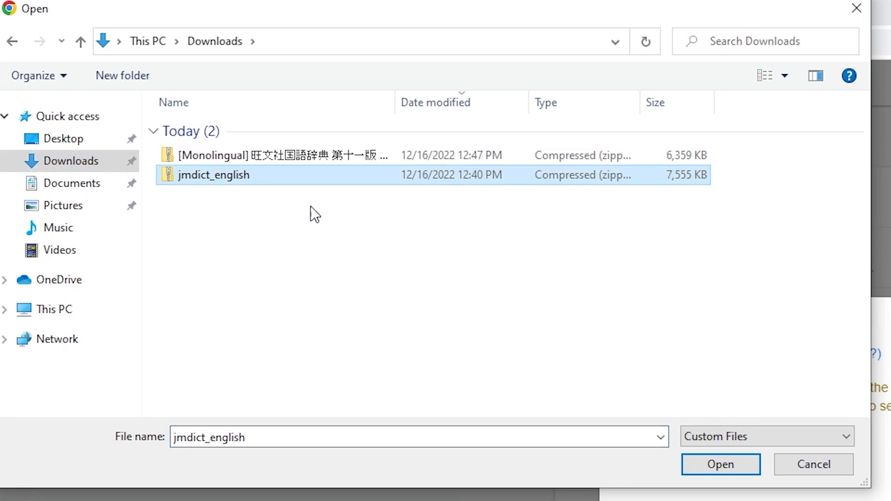
pyautogui.click(719, 466)
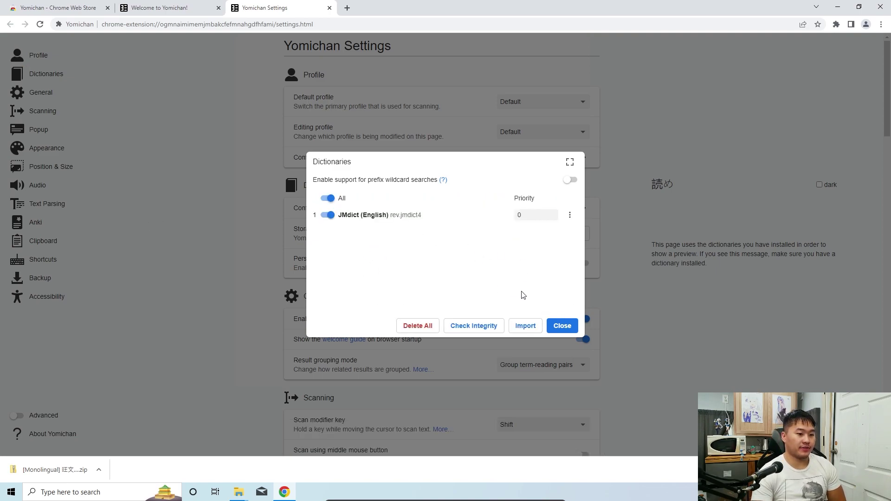
# Import the 旺文社国語辞典 第十一版 画像無し monolingual zip as well
pyautogui.click(528, 325)
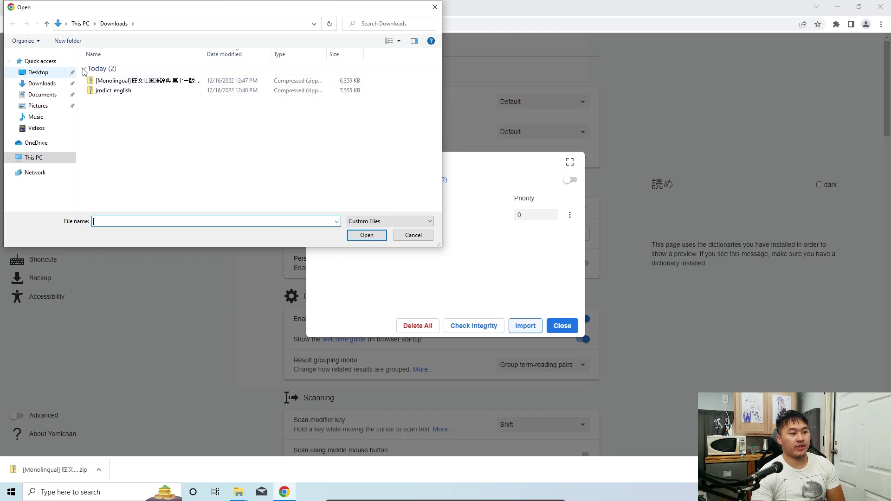
pyautogui.click(163, 81)
pyautogui.click(367, 235)
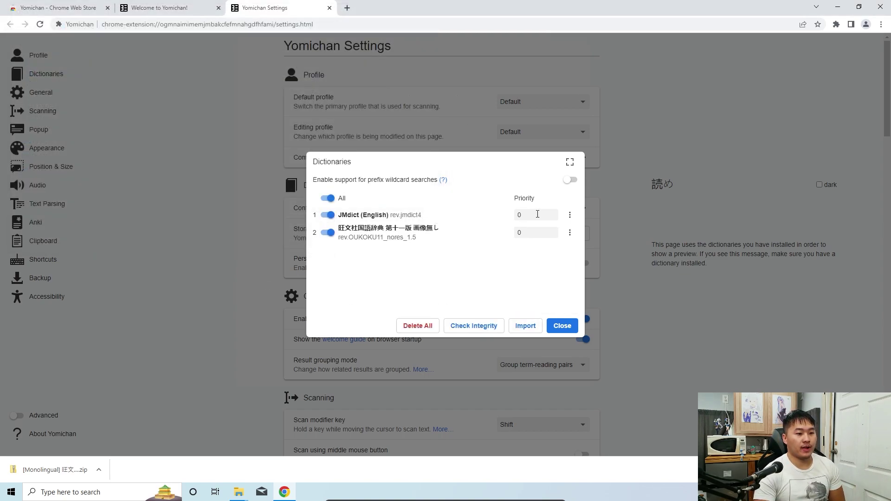
# Try priority 2 for JMdict (English) and 1 for the monolingual dictionary
pyautogui.click(538, 214)
pyautogui.press('BackSpace')
pyautogui.write('1')
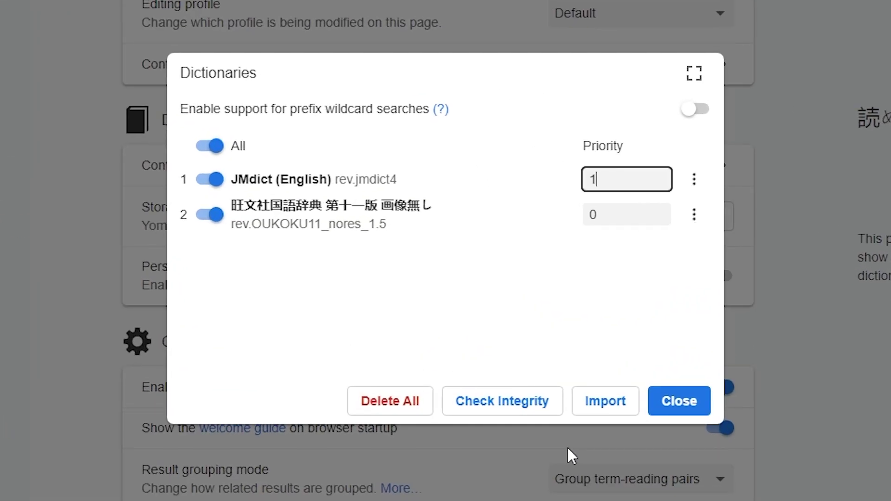
pyautogui.click(462, 292)
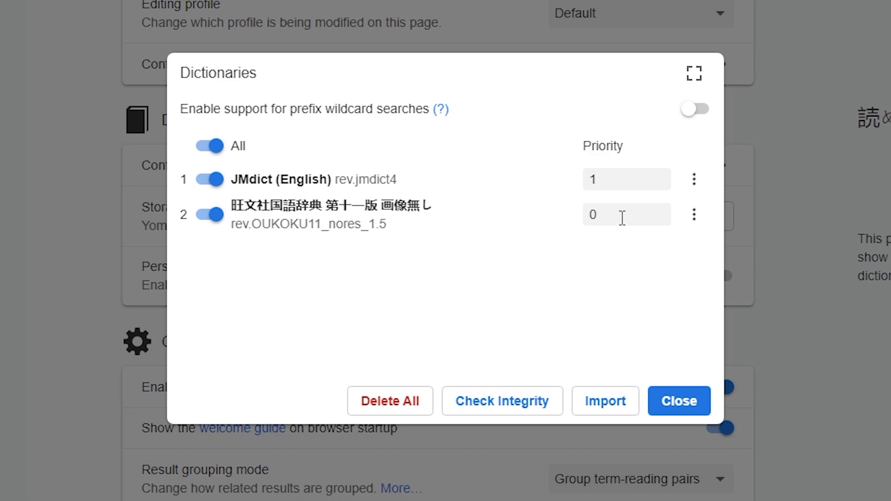
pyautogui.doubleClick(610, 179)
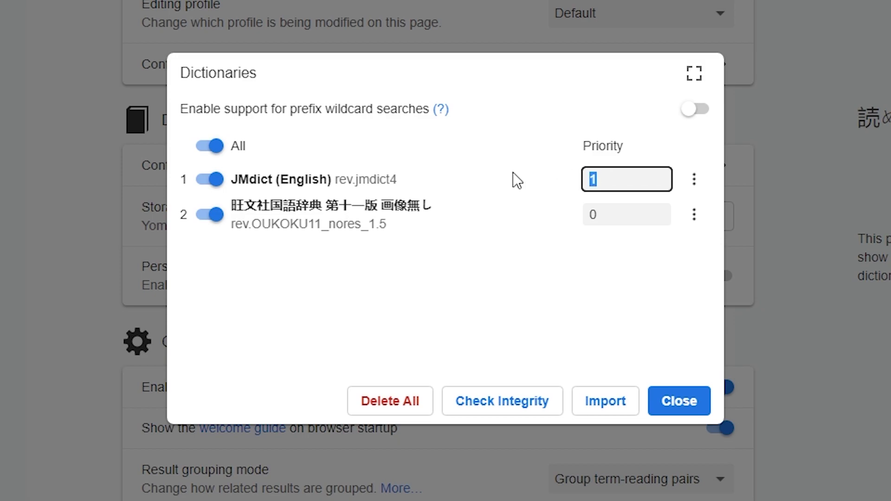
pyautogui.press('BackSpace')
pyautogui.write('2')
pyautogui.doubleClick(645, 225)
pyautogui.press('BackSpace')
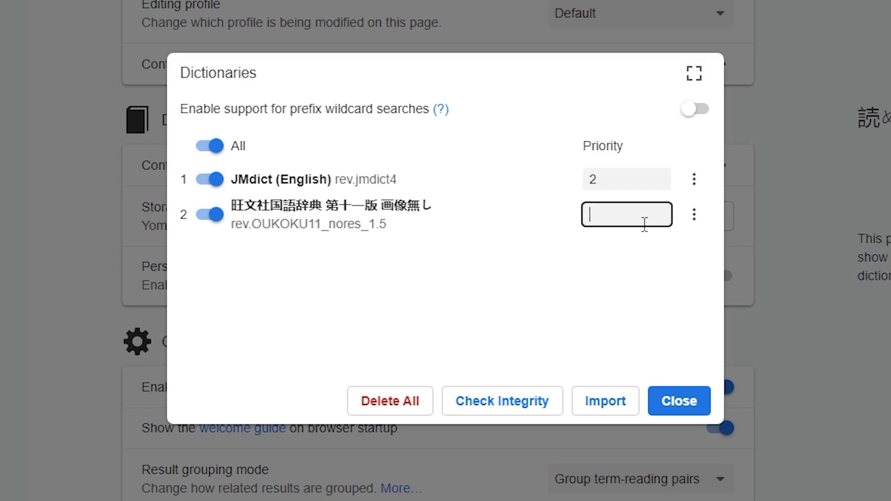
pyautogui.write('1')
pyautogui.click(581, 249)
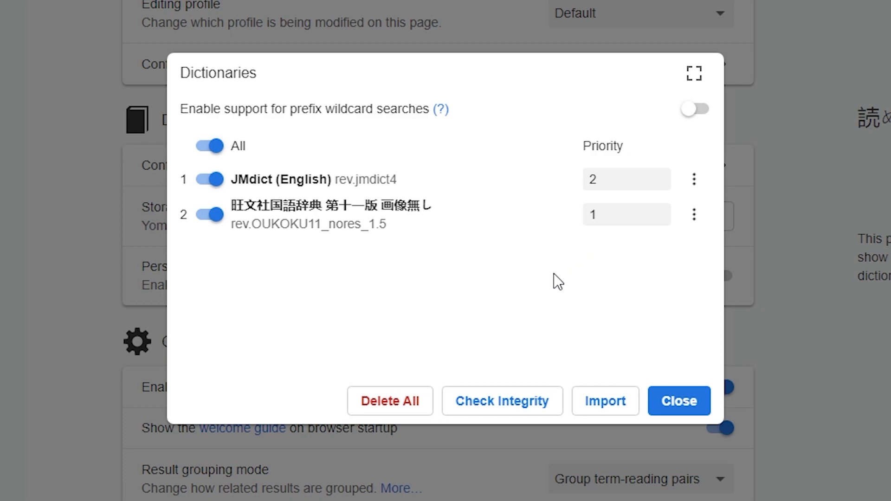
# Settle on priority 1 for JMdict and 0 for the monolingual dictionary, then close the list
pyautogui.doubleClick(615, 223)
pyautogui.press('BackSpace')
pyautogui.write('0')
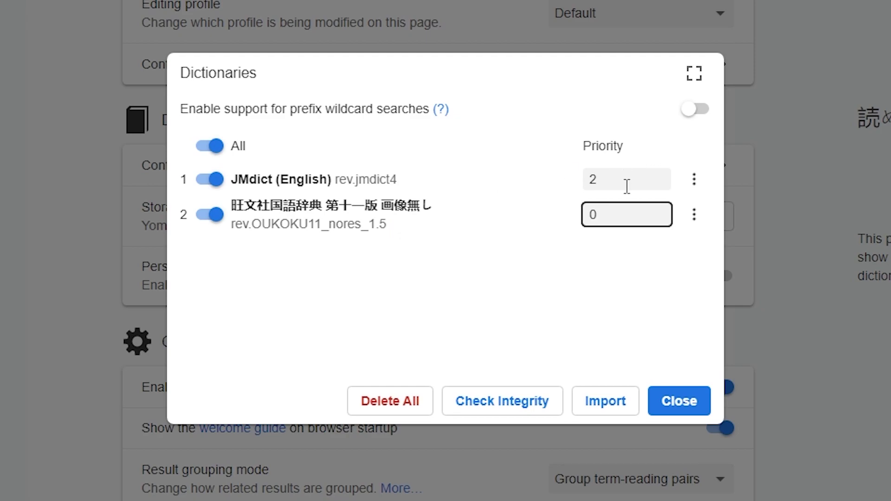
pyautogui.doubleClick(627, 186)
pyautogui.write('1')
pyautogui.click(564, 380)
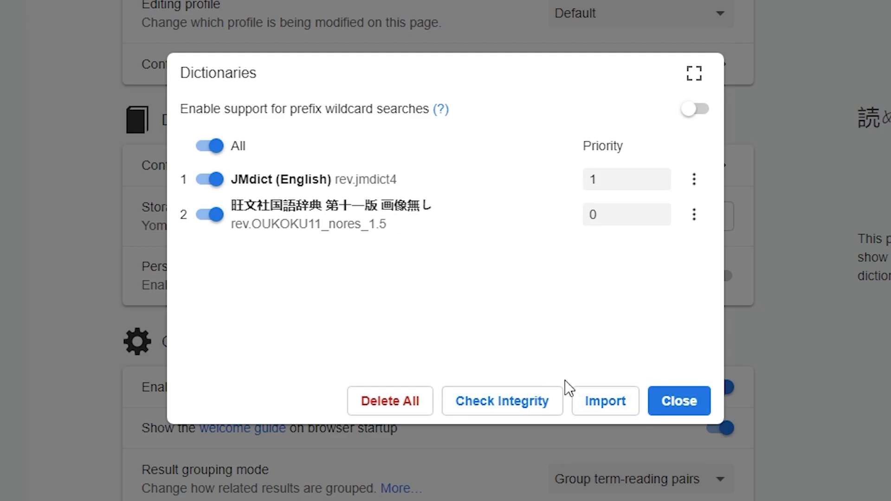
pyautogui.click(678, 405)
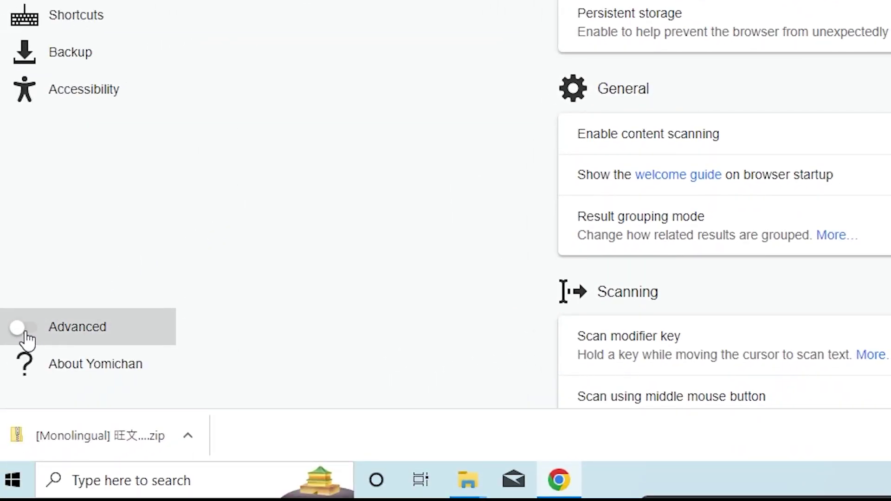
# Enable advanced settings and turn off 'Show the welcome guide on browser startup'
pyautogui.click(20, 335)
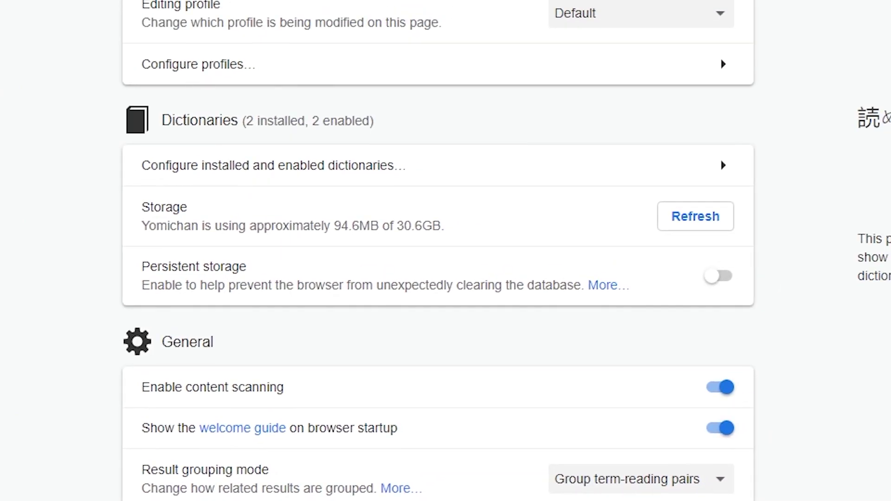
pyautogui.scroll(-6, 438, 251)
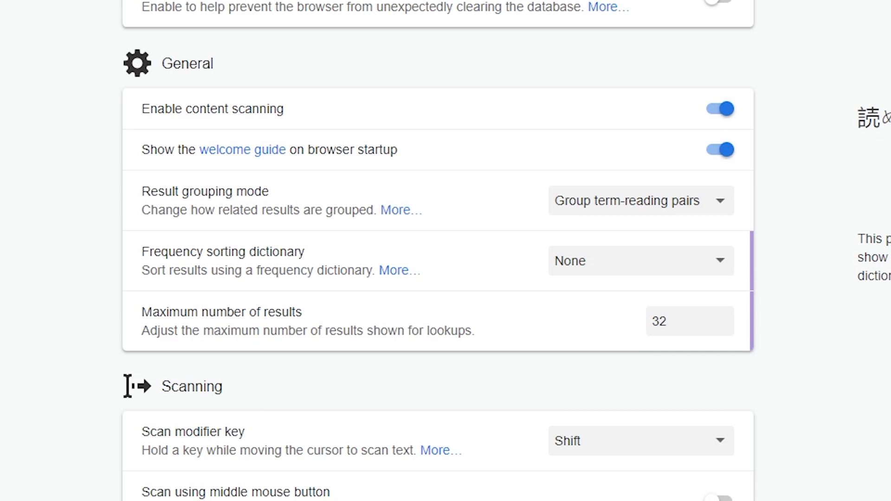
pyautogui.click(721, 149)
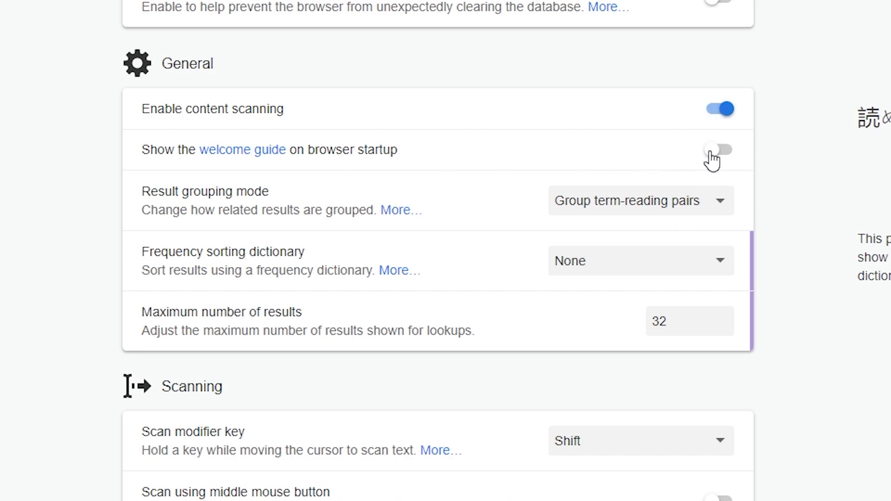
pyautogui.scroll(-2, 81, 149)
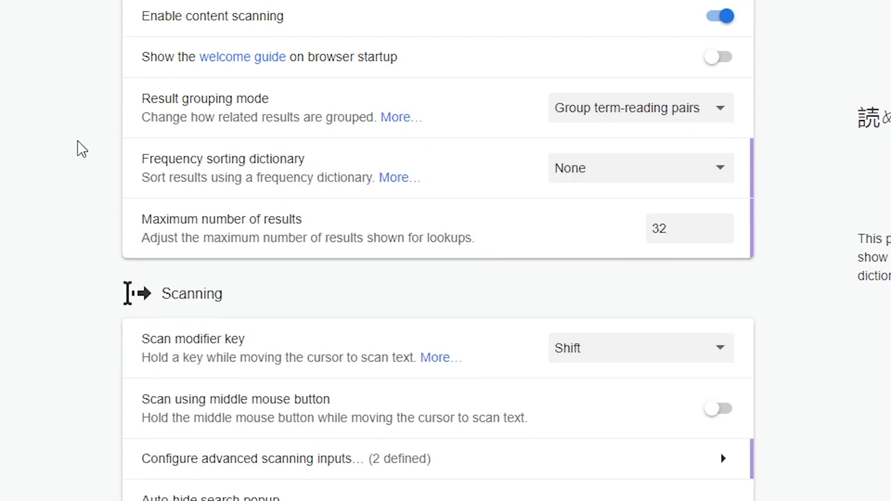
# Keep Shift as the scan modifier key and enable 'Scan using middle mouse button'
pyautogui.scroll(-6, 76, 144)
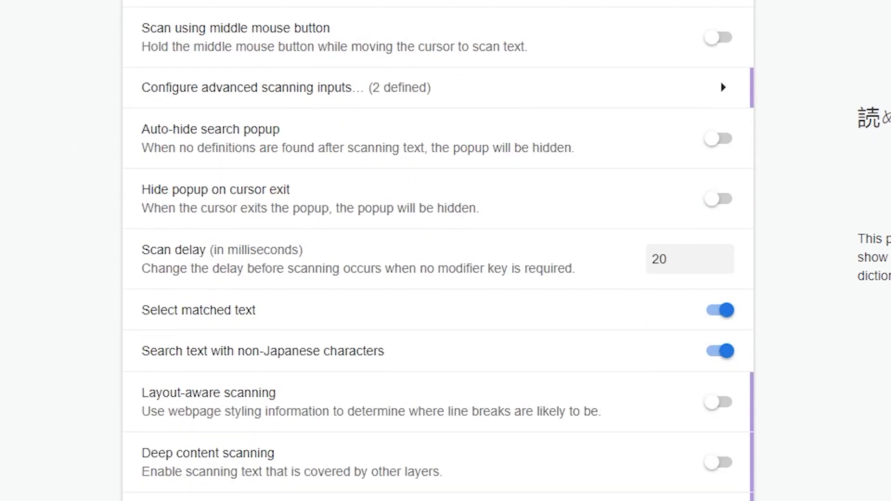
pyautogui.scroll(2, 651, 60)
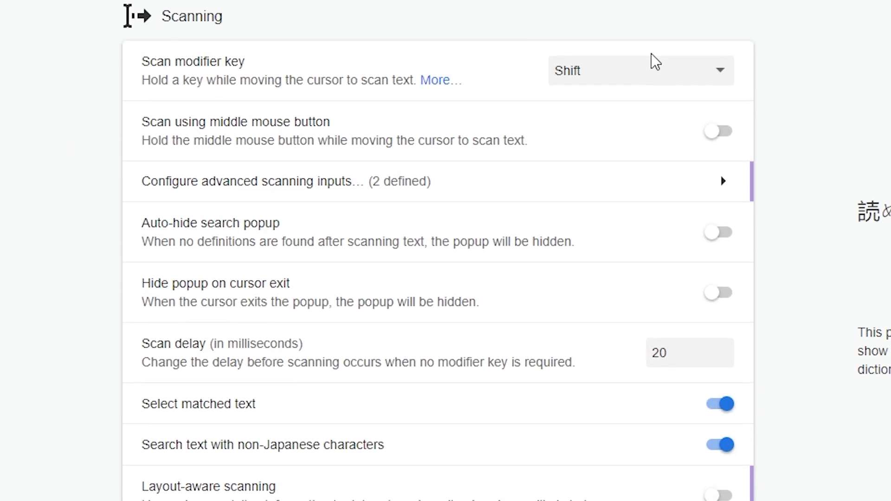
pyautogui.click(686, 77)
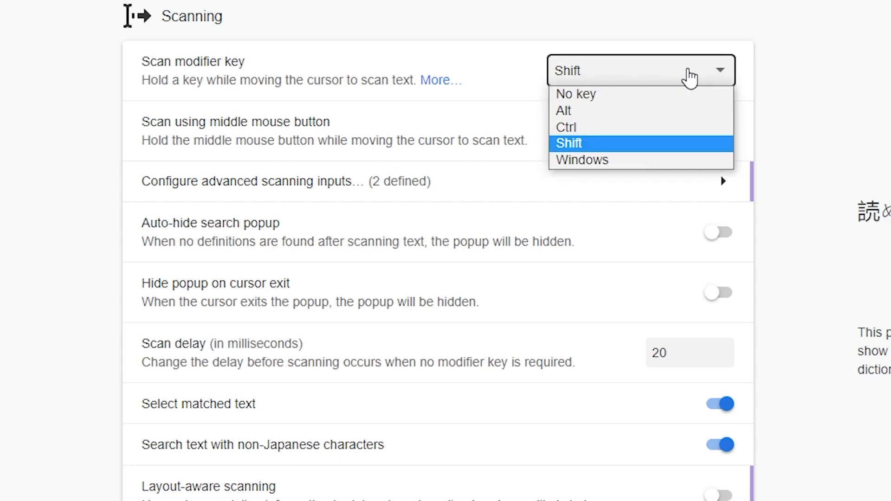
pyautogui.click(815, 61)
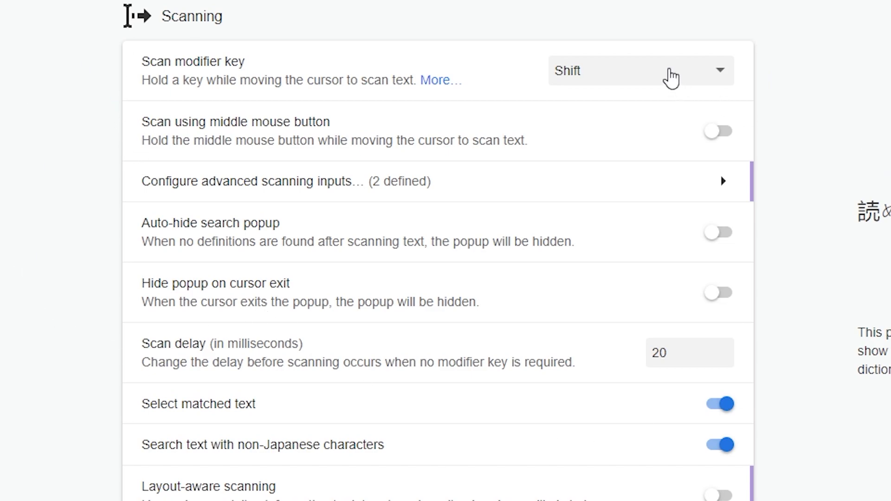
pyautogui.click(685, 88)
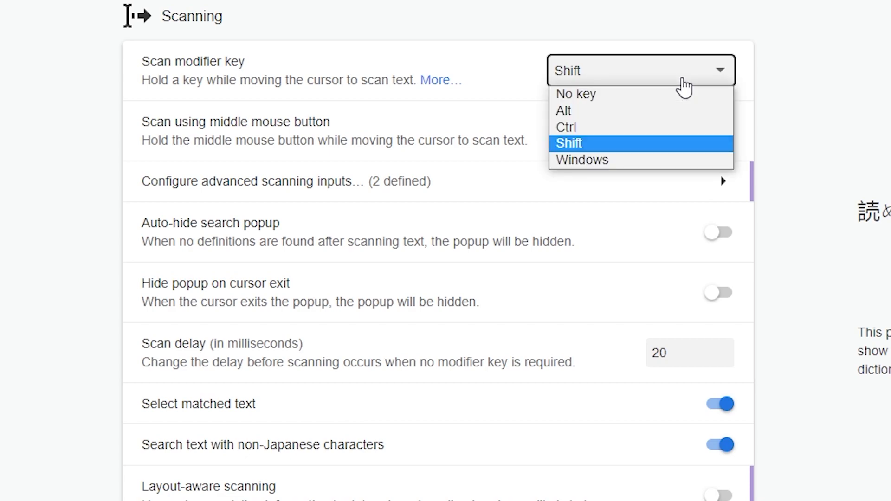
pyautogui.click(876, 72)
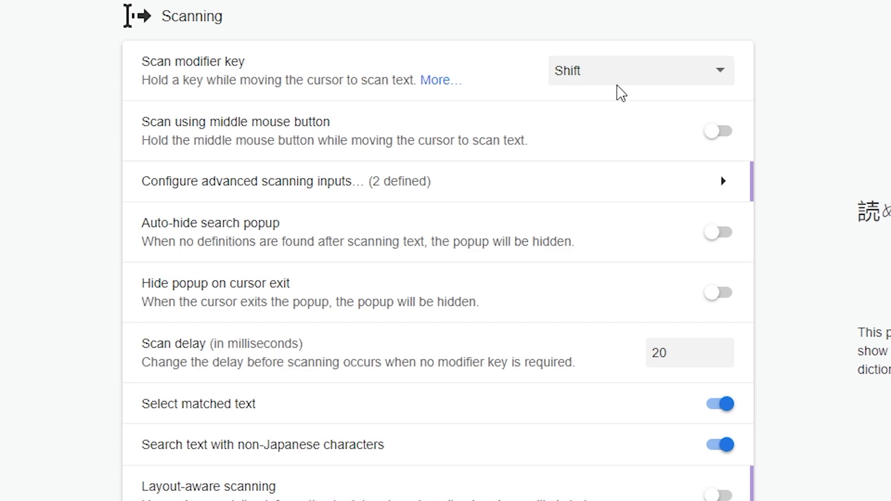
pyautogui.click(692, 139)
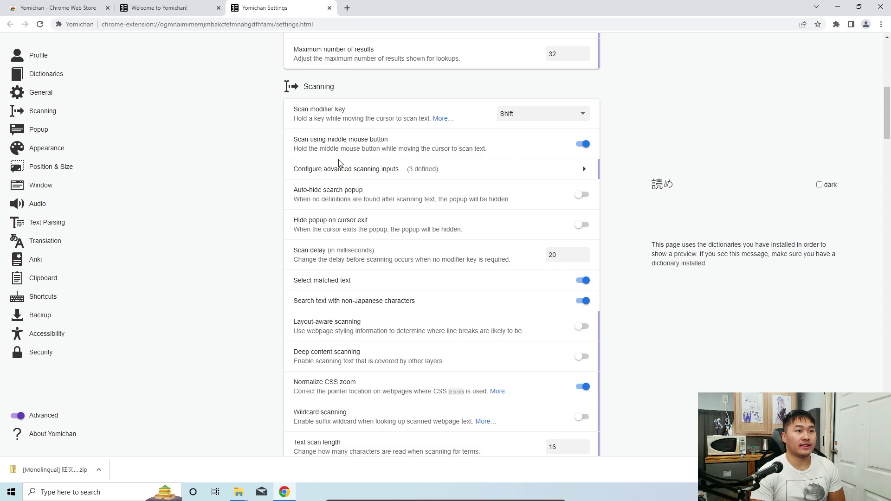
pyautogui.scroll(-1, 218, 130)
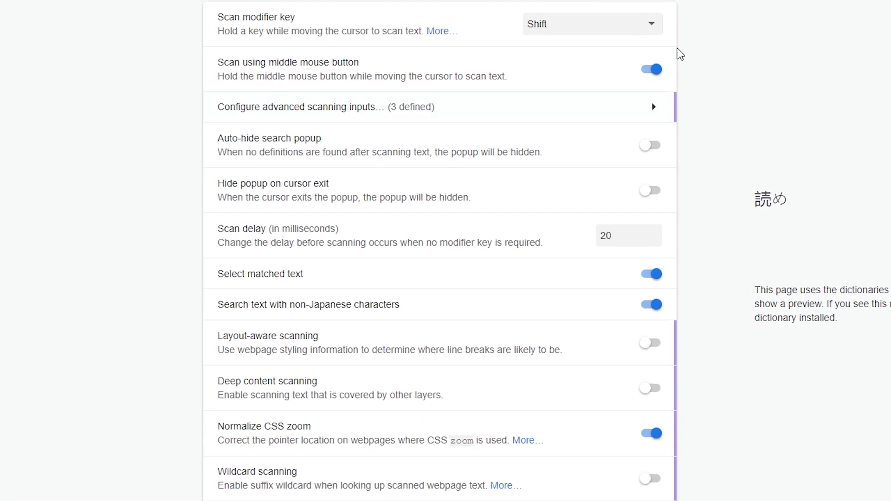
pyautogui.click(575, 25)
pyautogui.click(571, 41)
pyautogui.moveTo(630, 234); pyautogui.dragTo(447, 243)
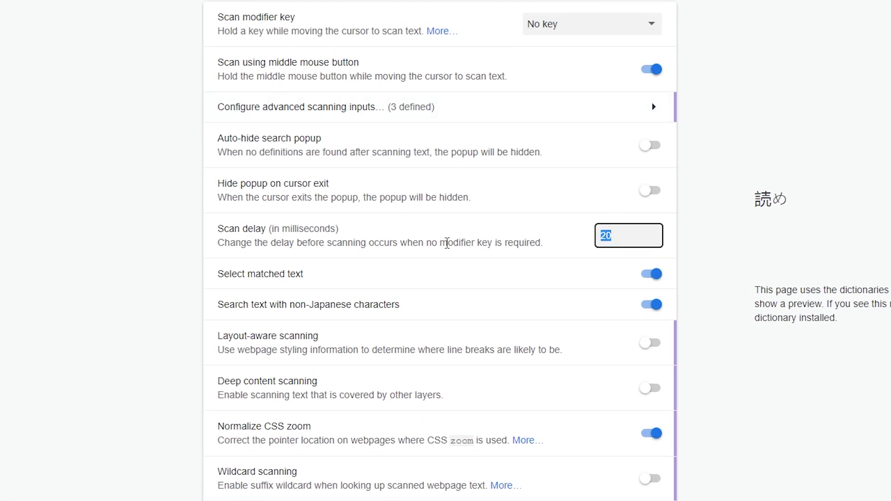
pyautogui.write('500')
pyautogui.click(116, 210)
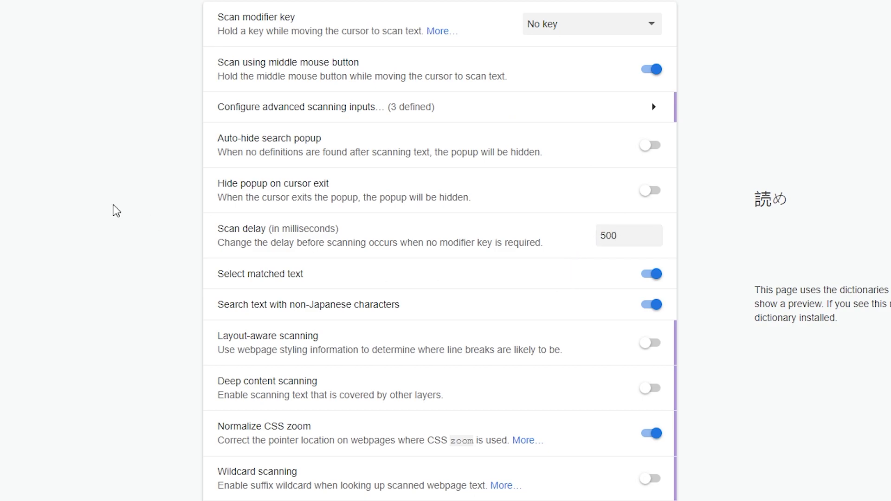
pyautogui.click(631, 236)
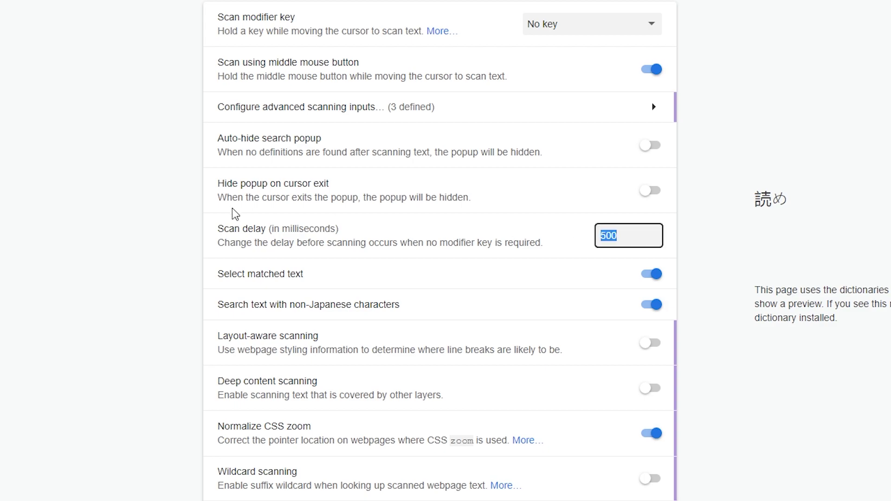
pyautogui.write('20')
pyautogui.click(566, 28)
pyautogui.click(555, 79)
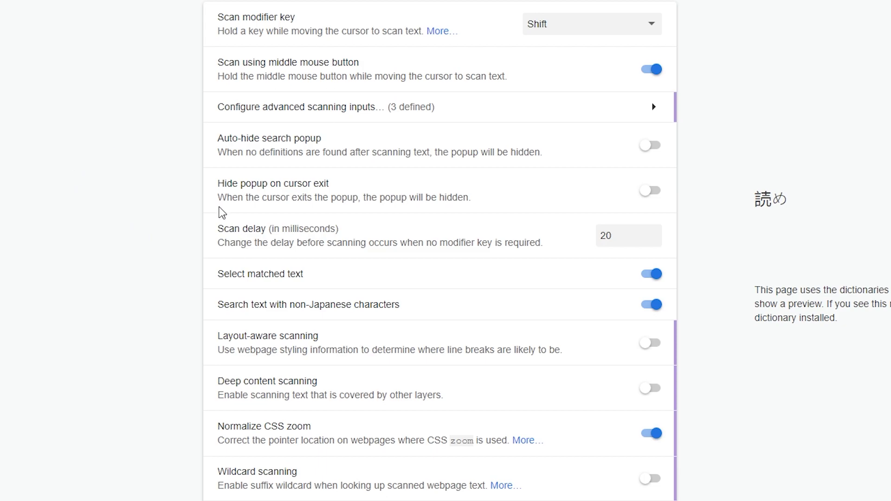
# Turn off 'Search text with non-Japanese characters' in Yomichan's Scanning options
pyautogui.scroll(-1, 511, 195)
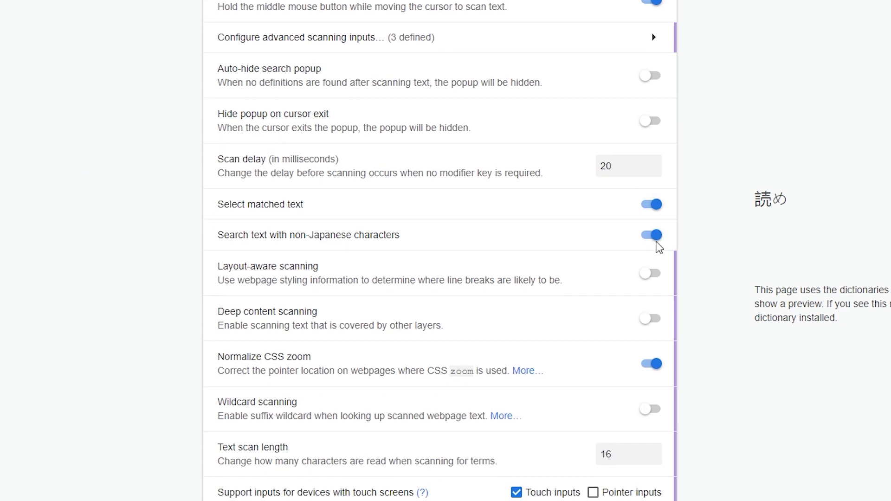
pyautogui.scroll(1, 673, 242)
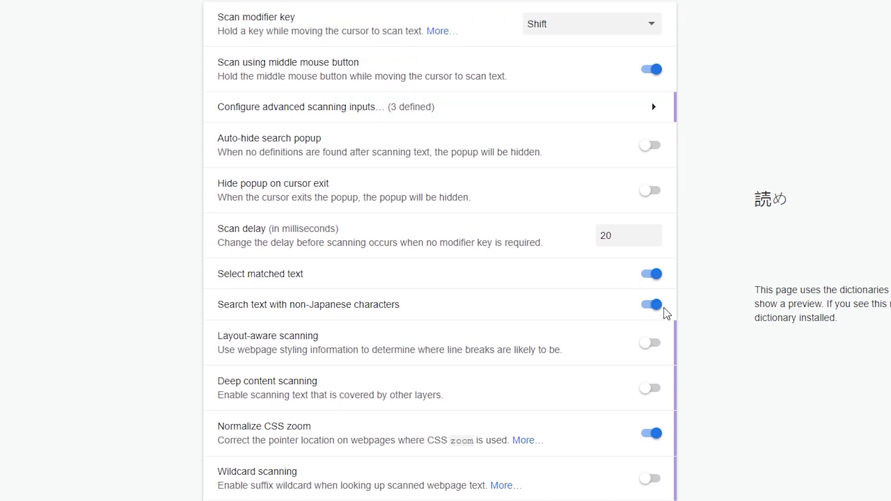
pyautogui.click(653, 311)
# Turn on Deep content scanning and Allow scanning popup content
pyautogui.scroll(-4, 679, 372)
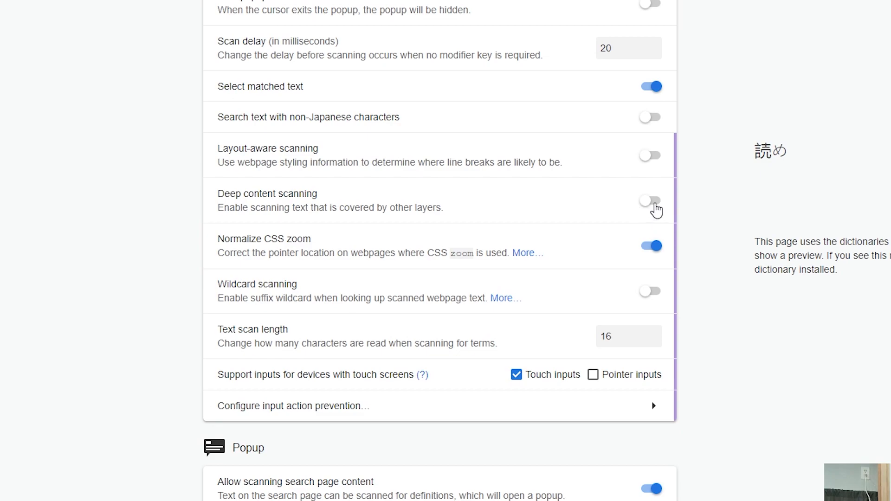
pyautogui.click(655, 202)
pyautogui.scroll(-4, 147, 230)
pyautogui.scroll(-4, 93, 102)
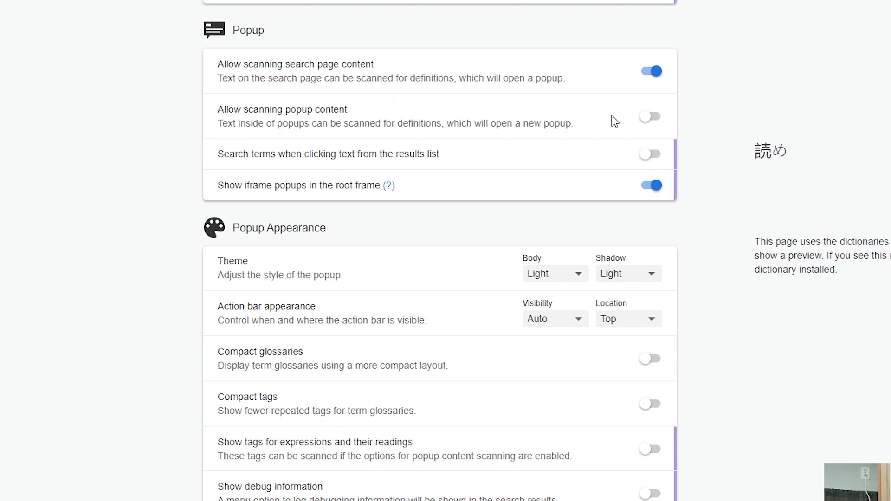
pyautogui.click(651, 117)
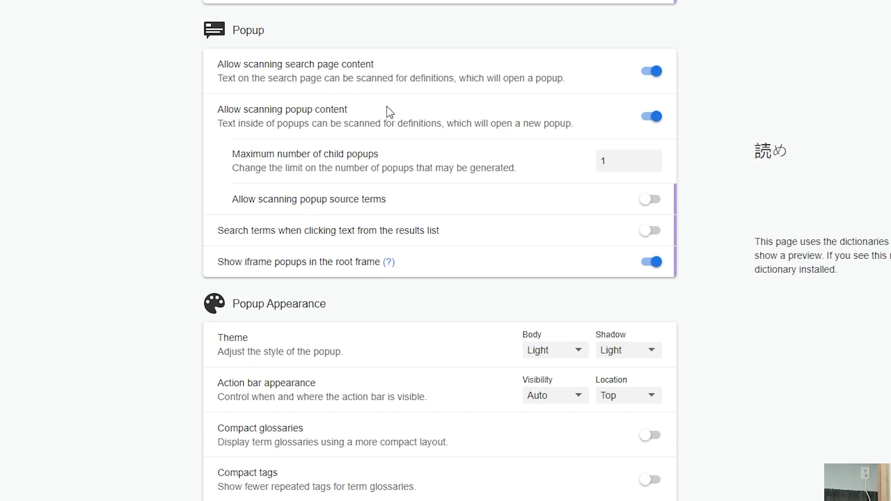
# Set Maximum number of child popups to 9999 and reload the settings page
pyautogui.doubleClick(620, 161)
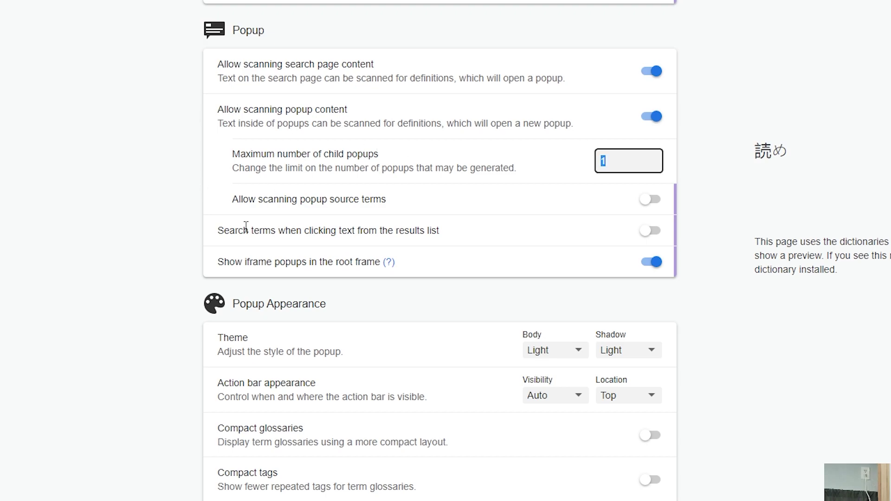
pyautogui.write('9999')
pyautogui.click(170, 177)
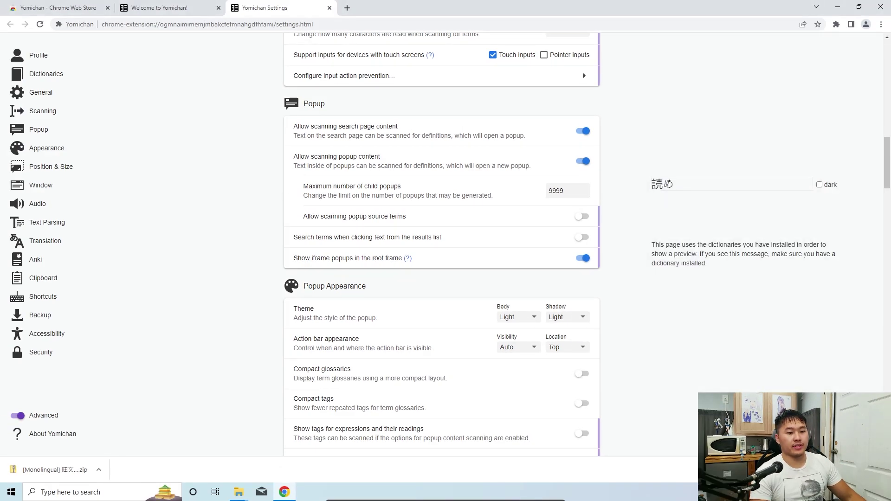
pyautogui.click(41, 26)
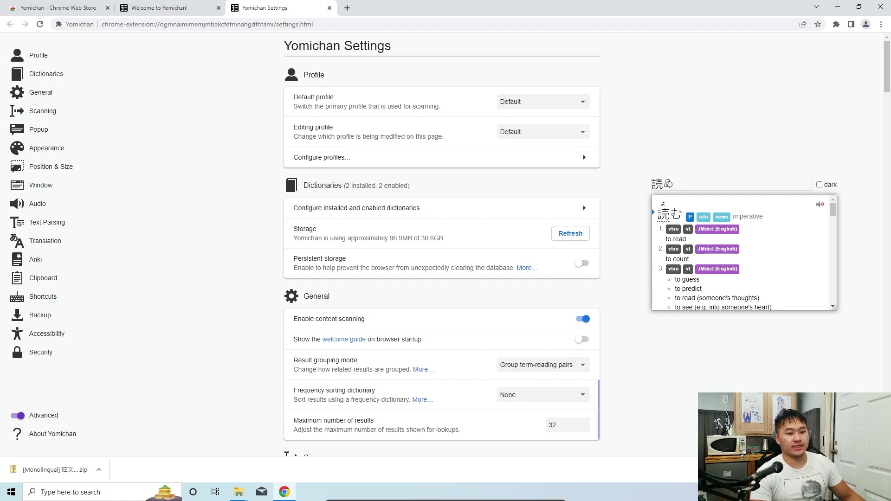
# Scroll past the 読む preview popup down through Popup Appearance to Popup Position & Size
pyautogui.scroll(-3, 814, 256)
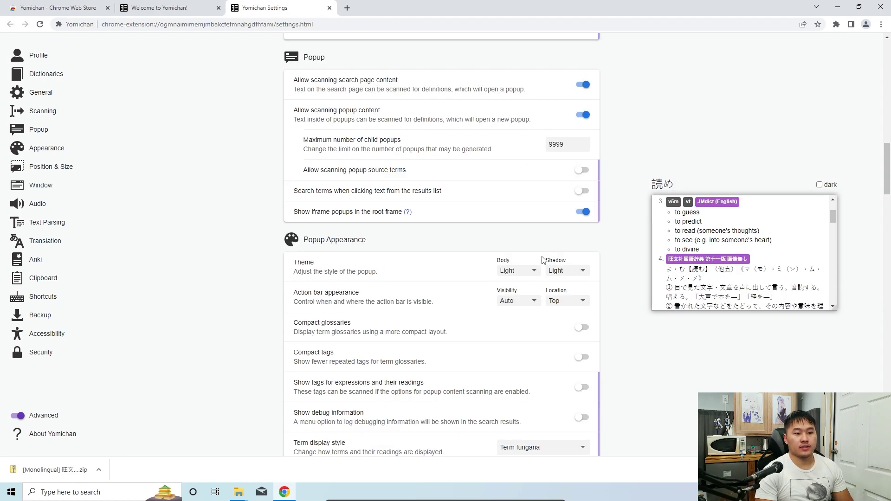
pyautogui.scroll(2, 124, 182)
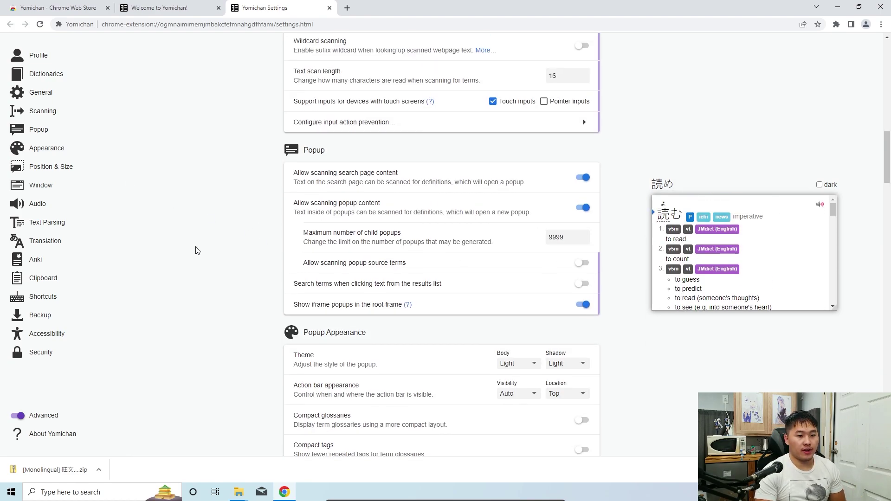
pyautogui.scroll(-2, 198, 251)
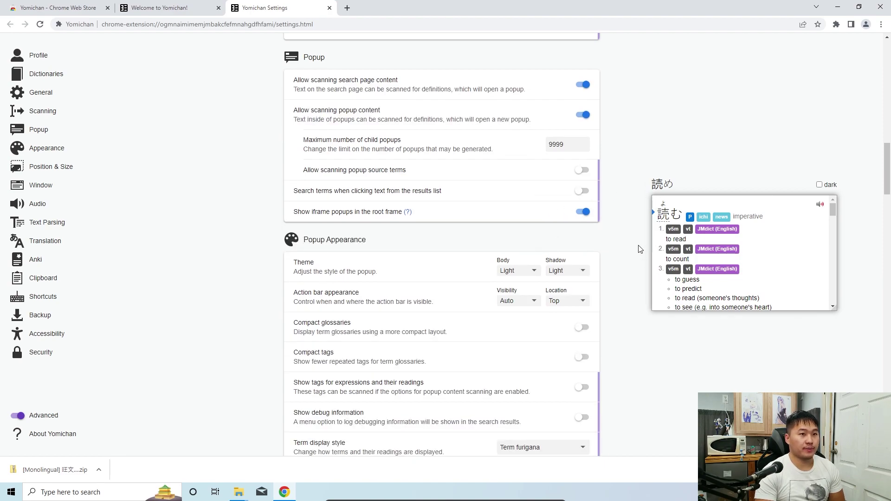
pyautogui.scroll(-4, 639, 250)
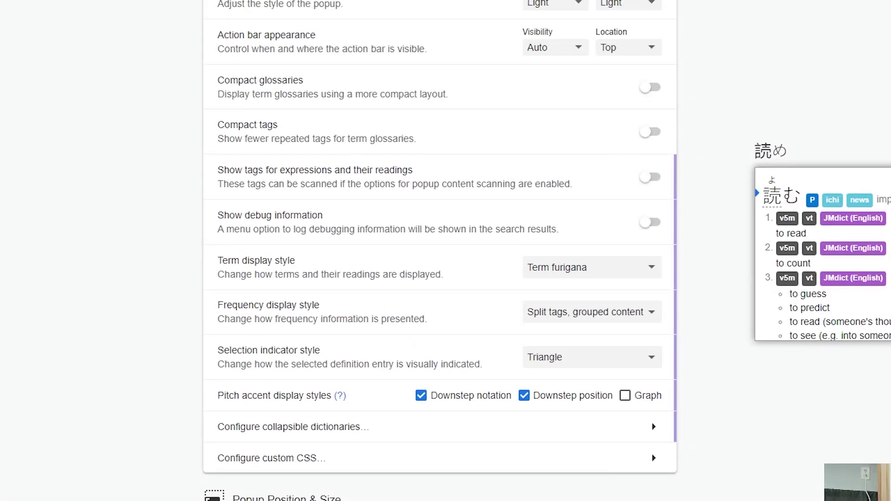
pyautogui.scroll(3, 440, 251)
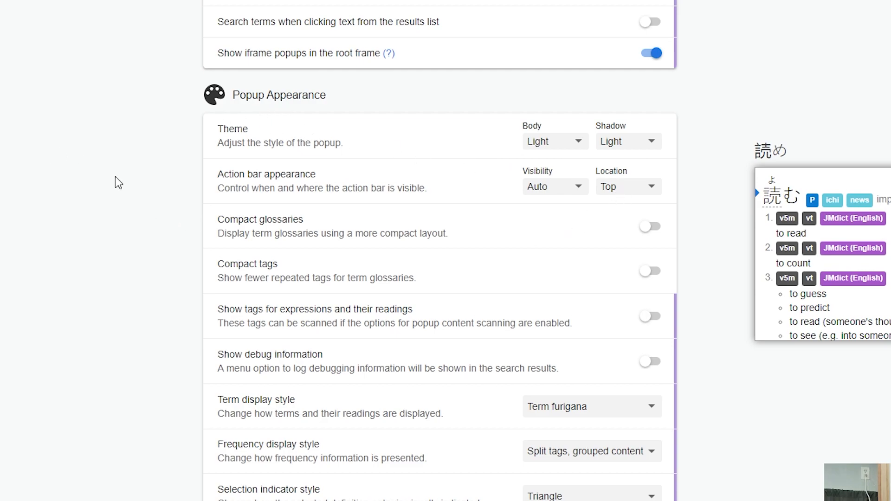
pyautogui.scroll(-2, 115, 179)
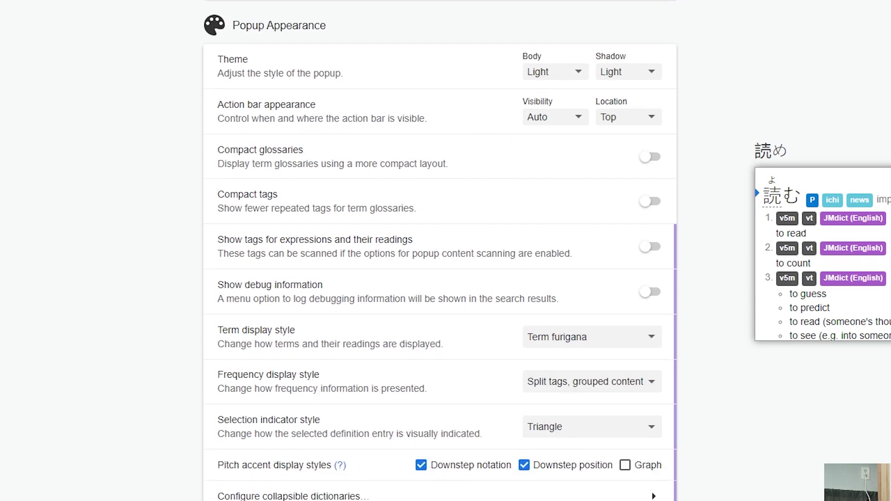
pyautogui.scroll(-2, 143, 190)
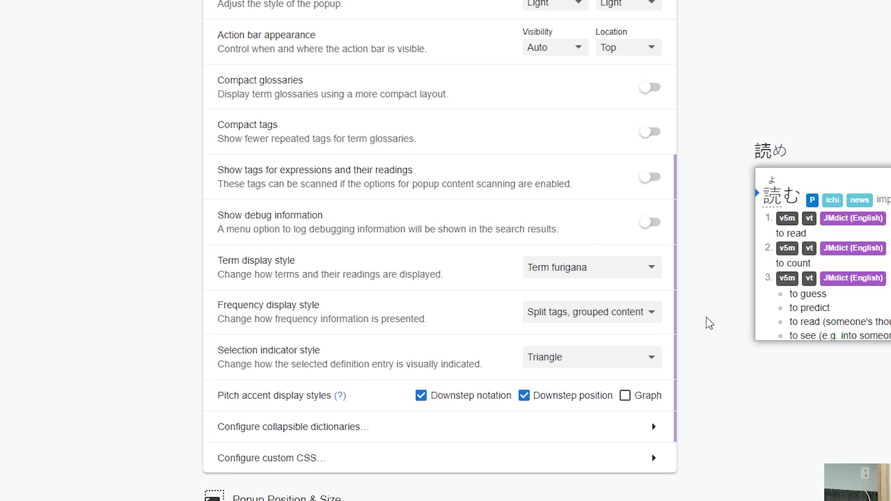
pyautogui.scroll(-10, 709, 324)
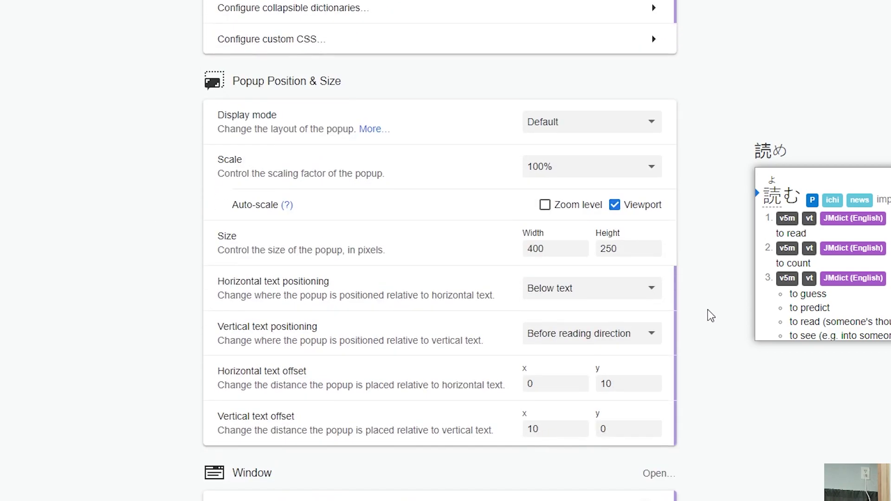
# Set the Yomichan popup Scale to 150%
pyautogui.scroll(-2, 710, 316)
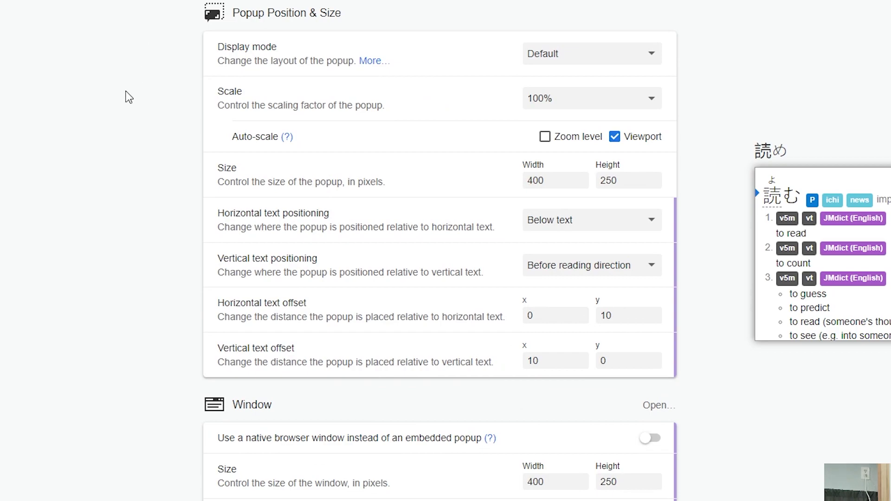
pyautogui.scroll(-2, 491, 97)
pyautogui.click(574, 33)
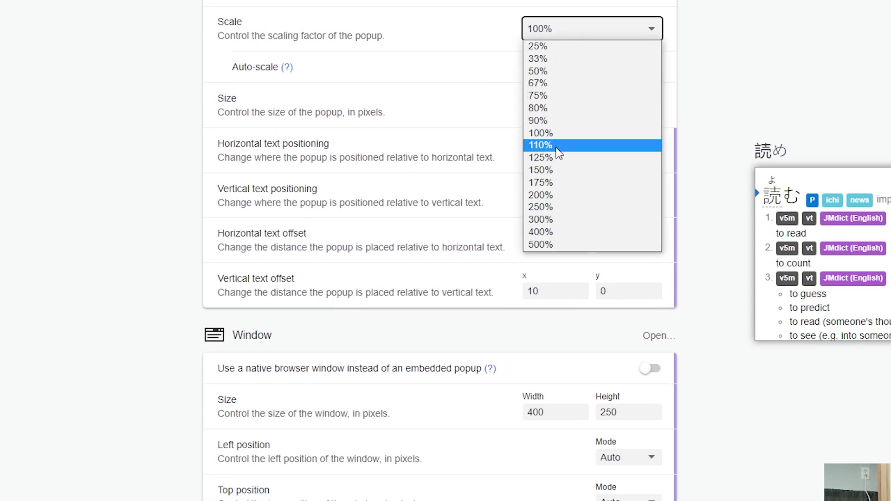
pyautogui.click(563, 170)
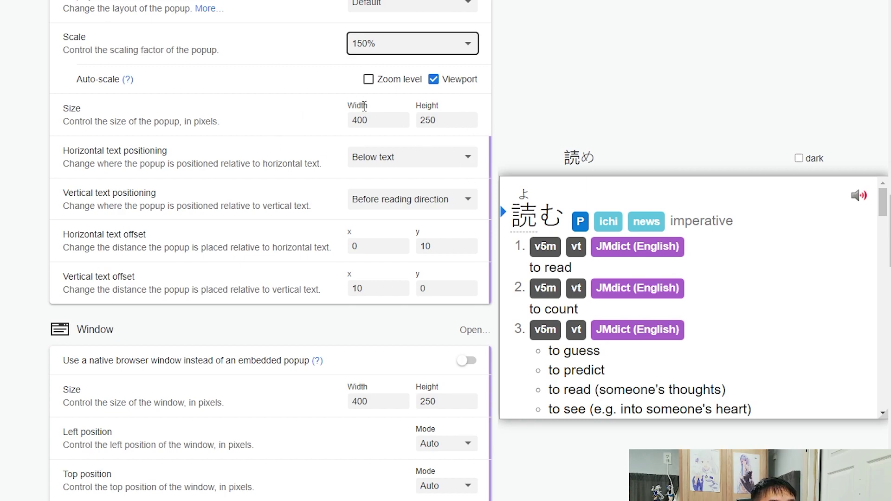
# Try a popup width of 700, then set it back to 400
pyautogui.doubleClick(386, 121)
pyautogui.press('Tab')
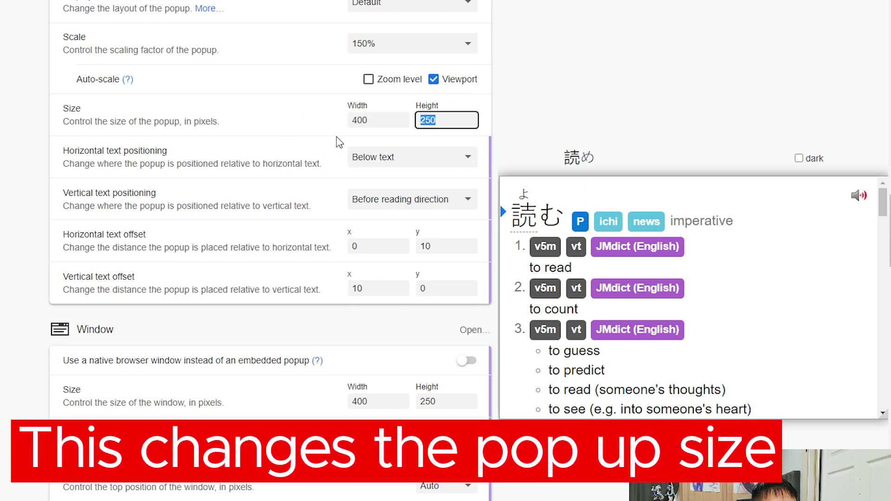
pyautogui.doubleClick(377, 122)
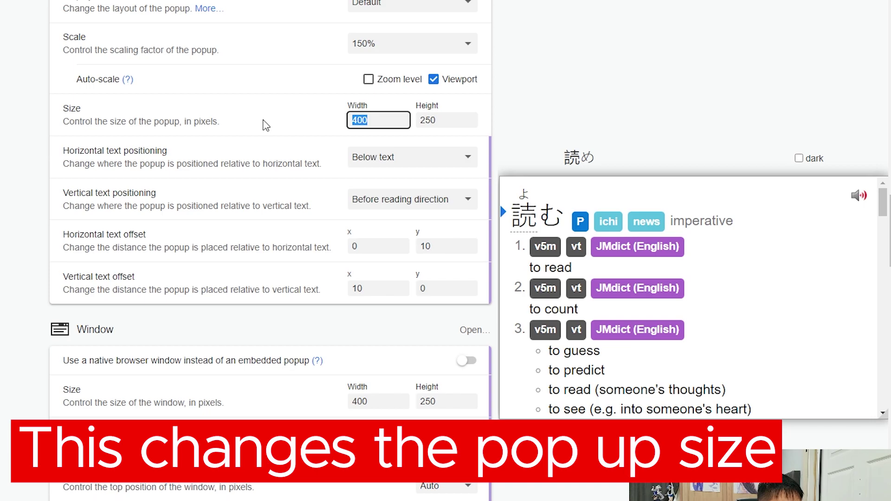
pyautogui.write('700')
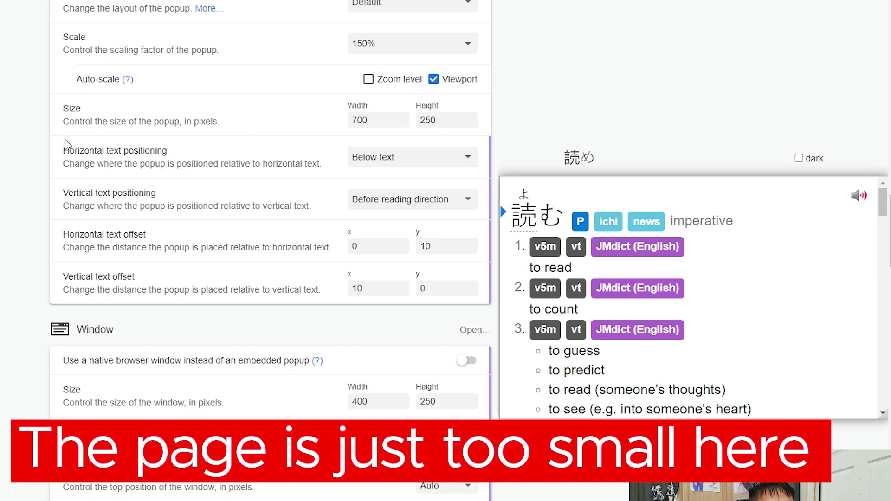
pyautogui.scroll(-5, 665, 262)
pyautogui.scroll(-1, 665, 261)
pyautogui.scroll(3, 762, 415)
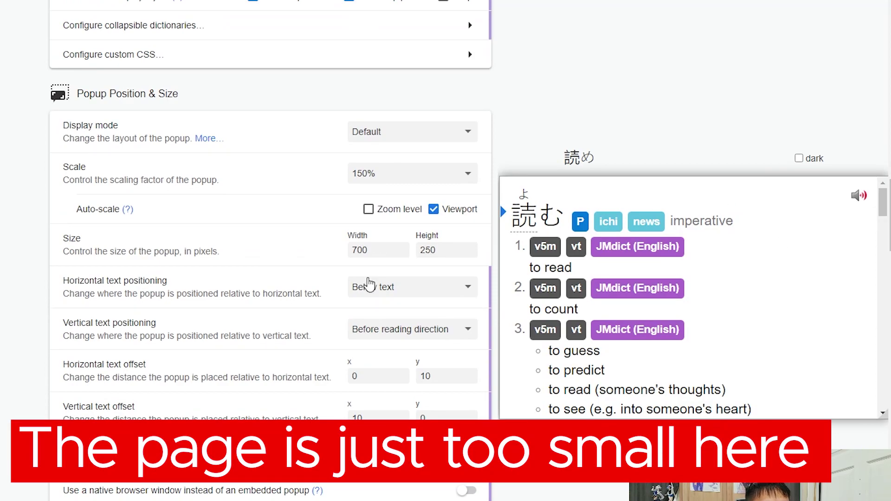
pyautogui.doubleClick(362, 250)
pyautogui.write('400')
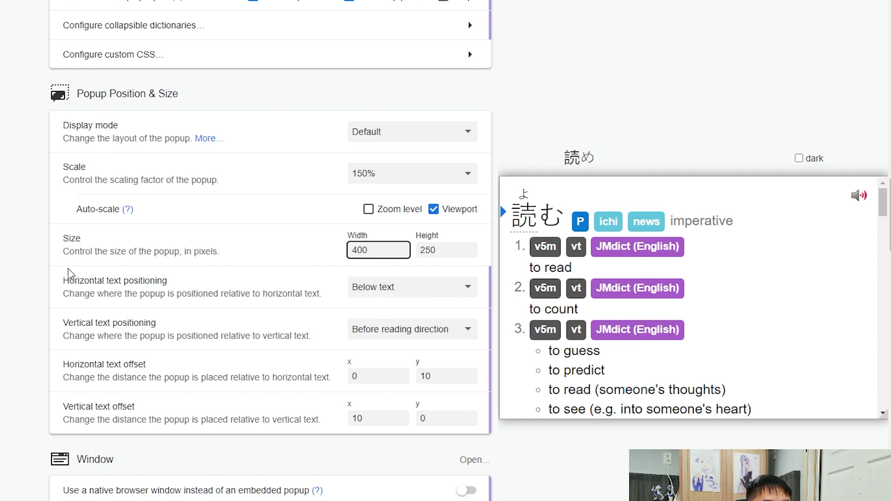
# Toggle Auto-play search result audio on and then back off
pyautogui.scroll(-8, 19, 191)
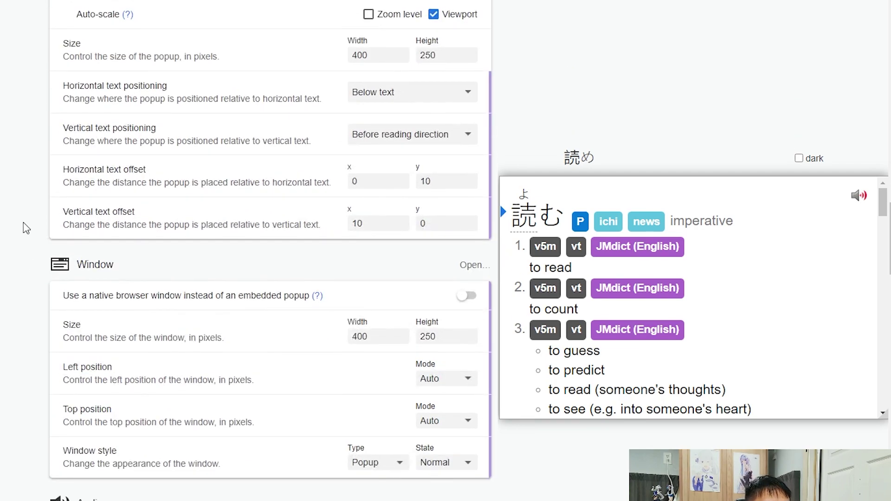
pyautogui.scroll(-3, 19, 191)
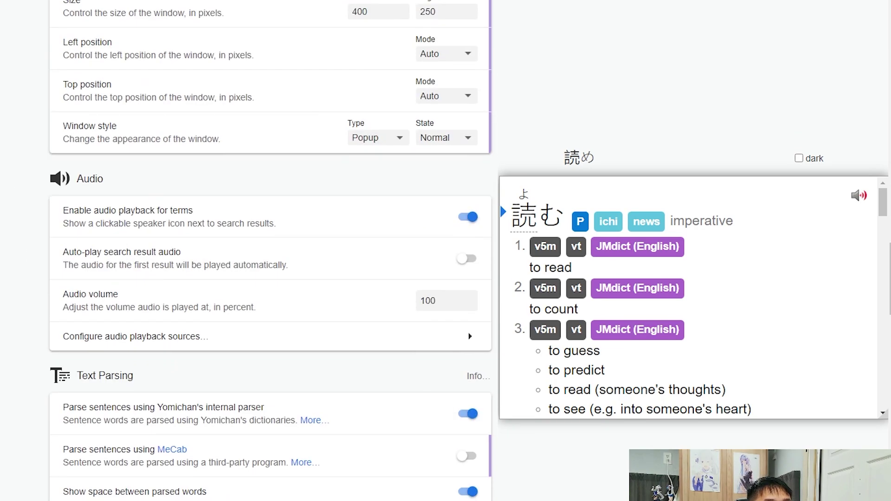
pyautogui.scroll(-3, 19, 191)
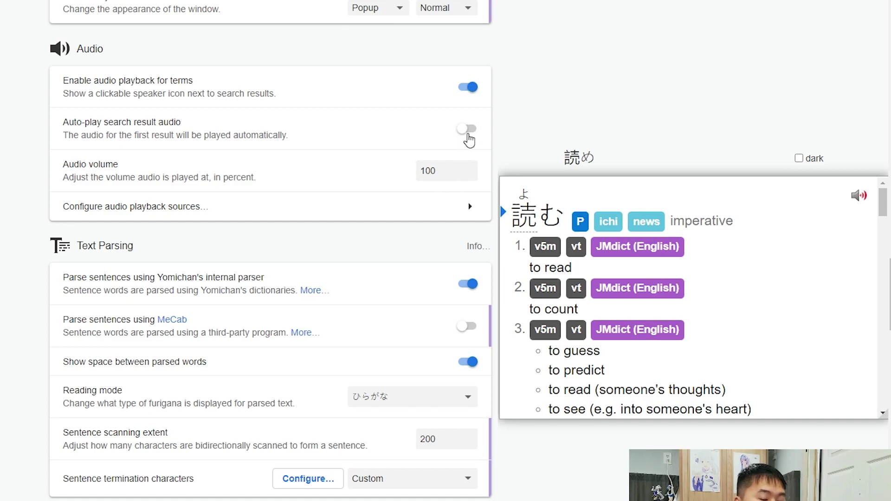
pyautogui.click(469, 134)
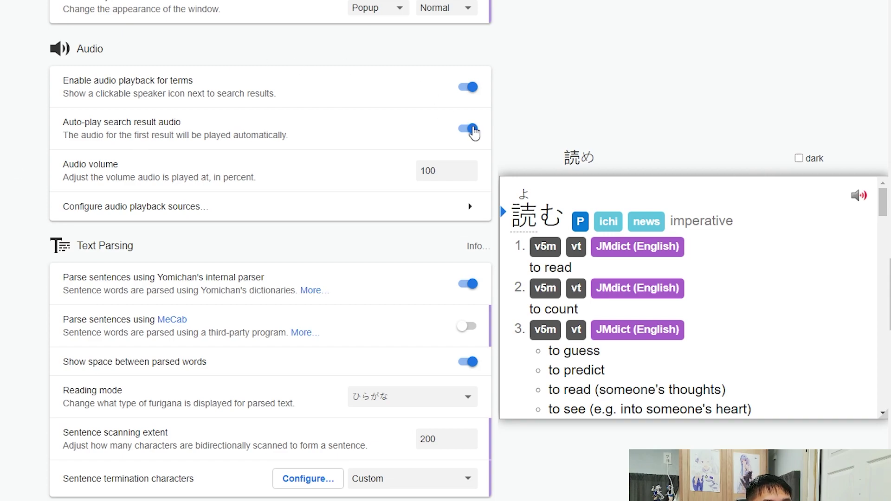
pyautogui.click(469, 129)
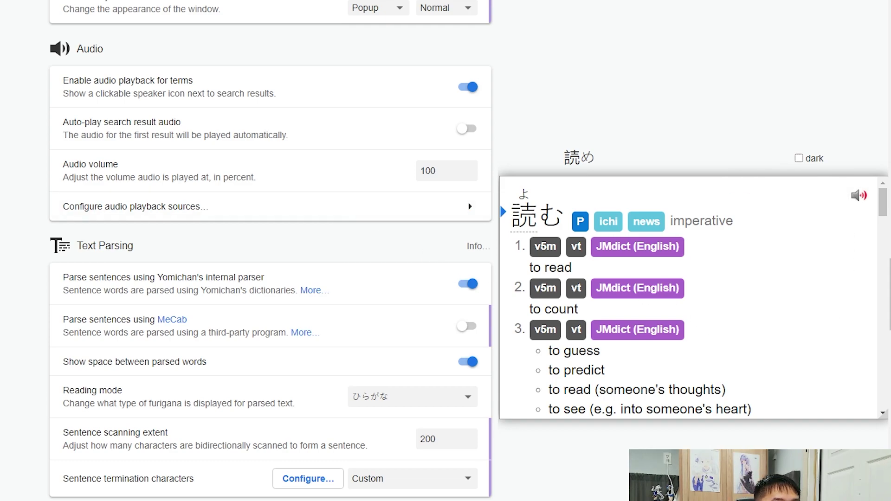
# Set the Audio volume to 40
pyautogui.scroll(-3, 0, 129)
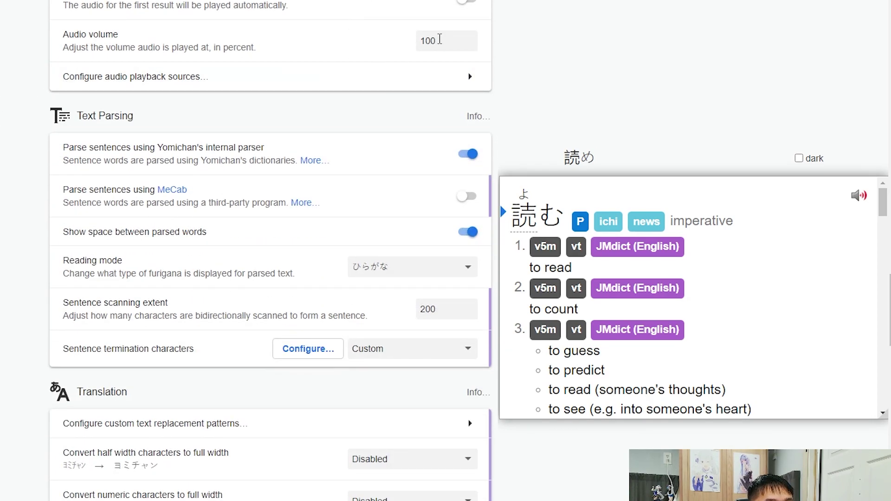
pyautogui.doubleClick(440, 40)
pyautogui.write('40')
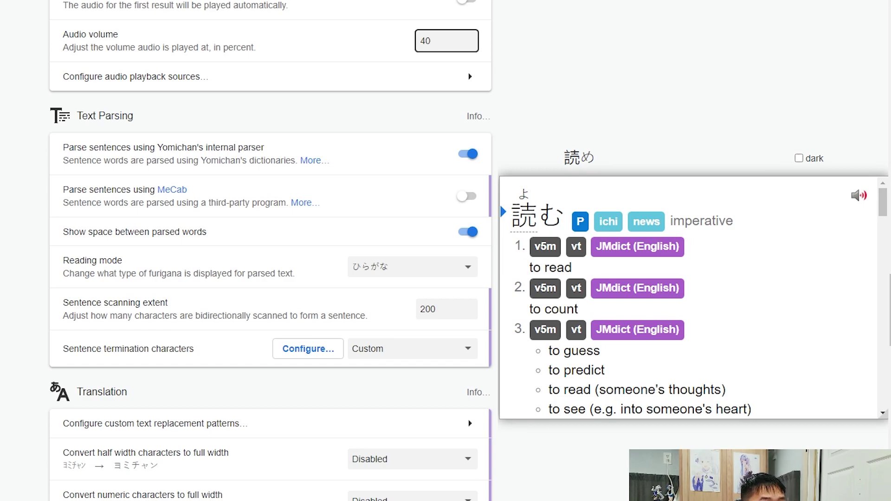
pyautogui.press('Tab')
pyautogui.scroll(-1, 2, 135)
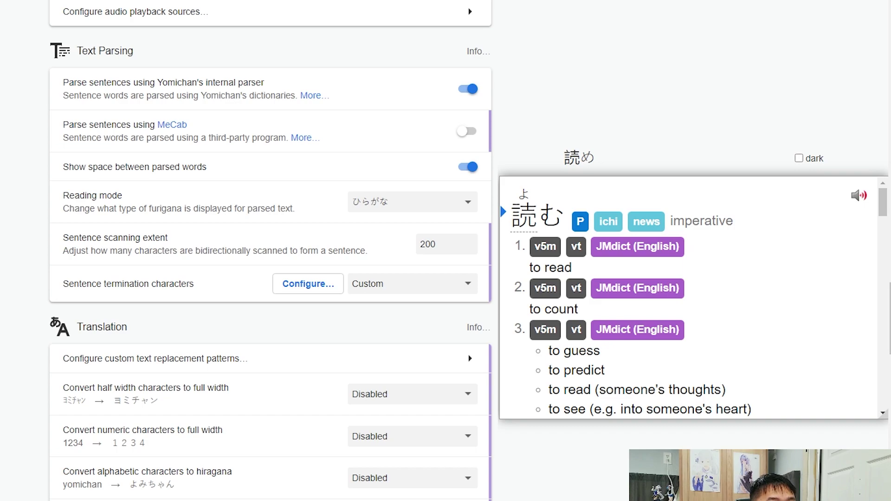
pyautogui.scroll(-1, 23, 135)
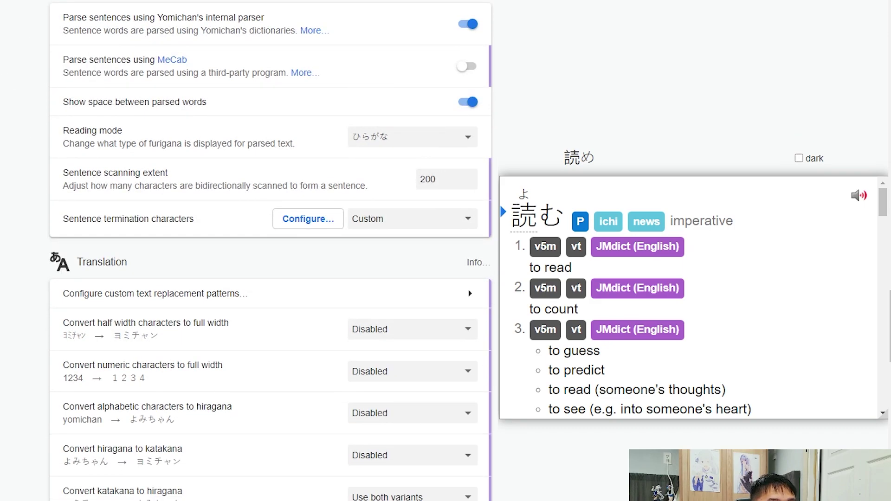
pyautogui.scroll(-4, 269, 250)
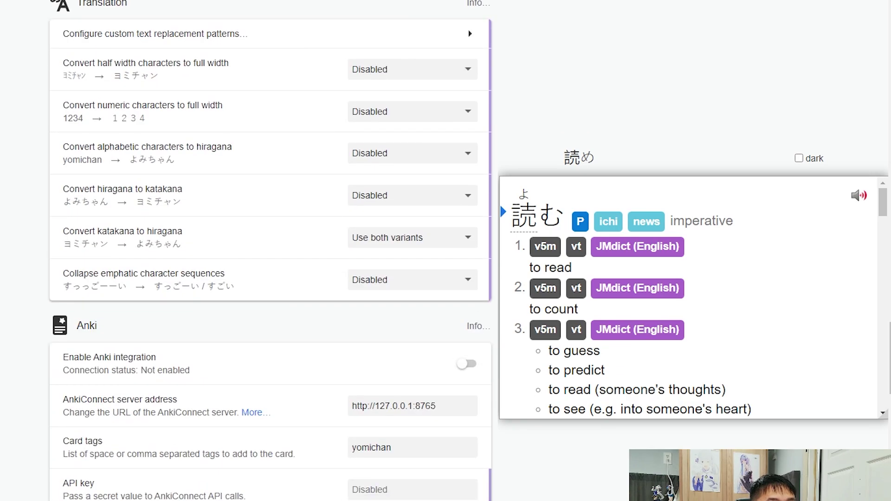
pyautogui.scroll(-4, 269, 251)
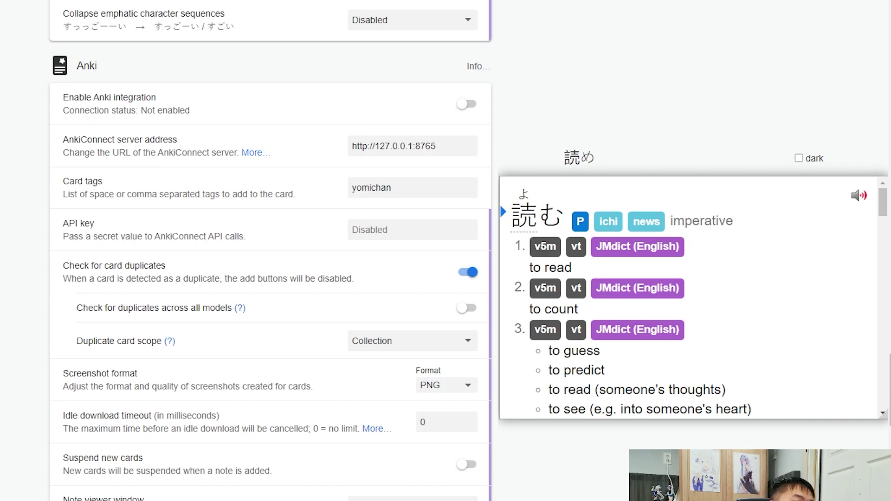
# Switch on Enable Anki integration in the Anki section
pyautogui.scroll(-2, 85, 151)
pyautogui.scroll(2, 85, 150)
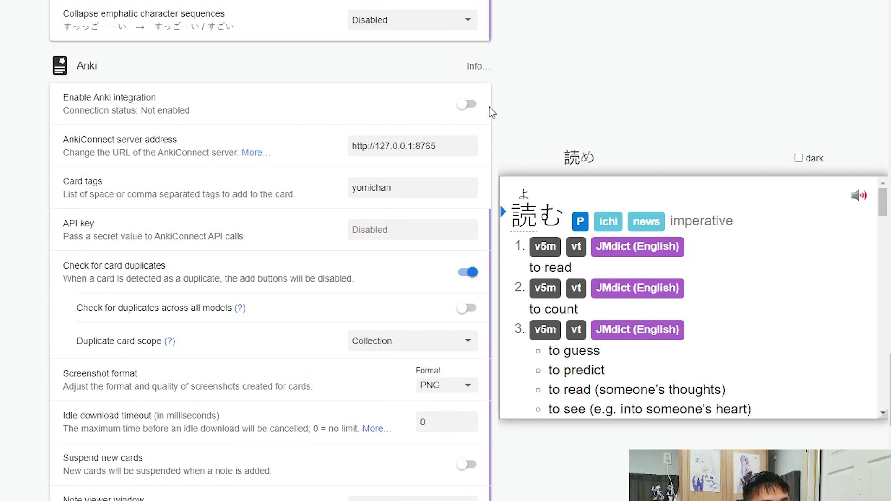
pyautogui.click(466, 111)
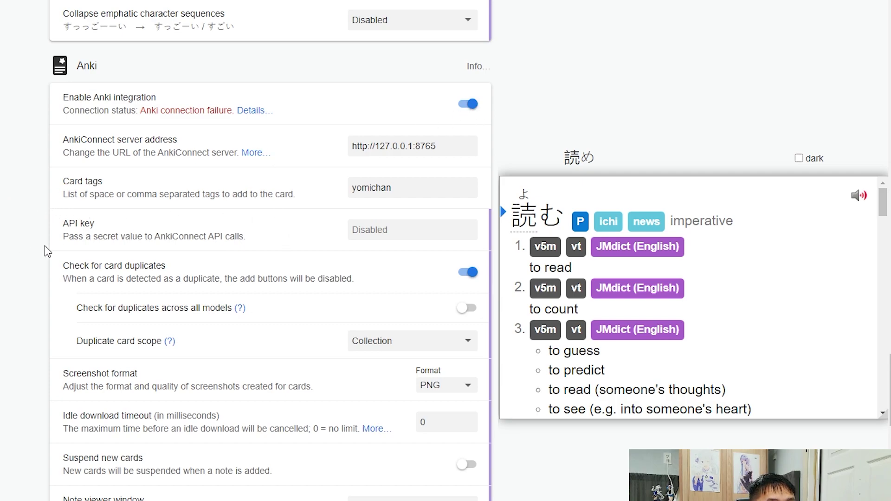
pyautogui.scroll(-1, 9, 241)
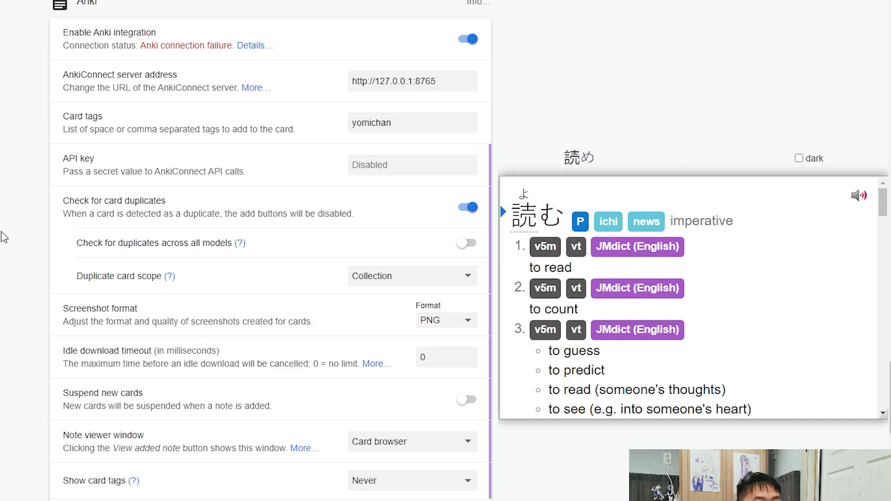
pyautogui.scroll(-7, 2, 216)
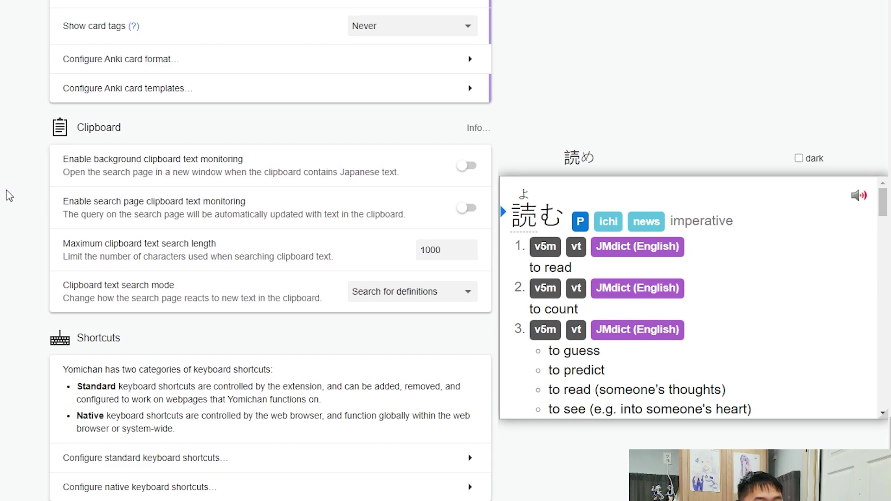
# Enable search page clipboard text monitoring and allow the clipboard-read permission
pyautogui.click(469, 208)
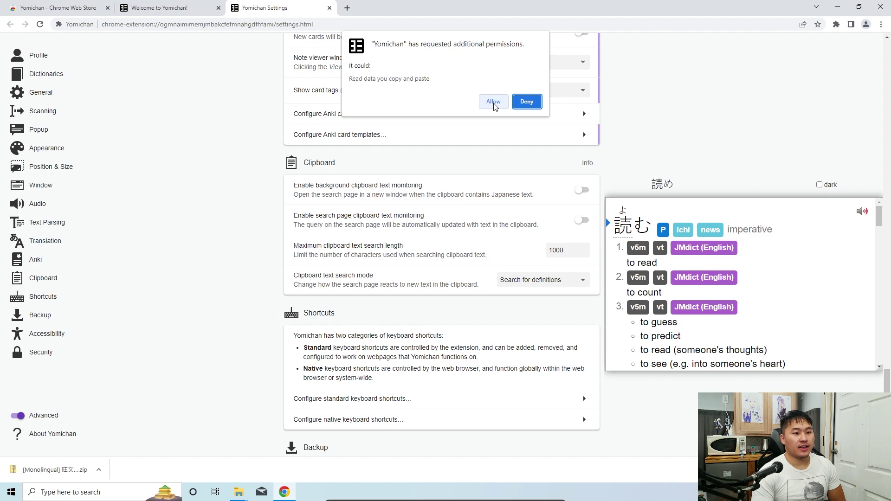
pyautogui.click(493, 102)
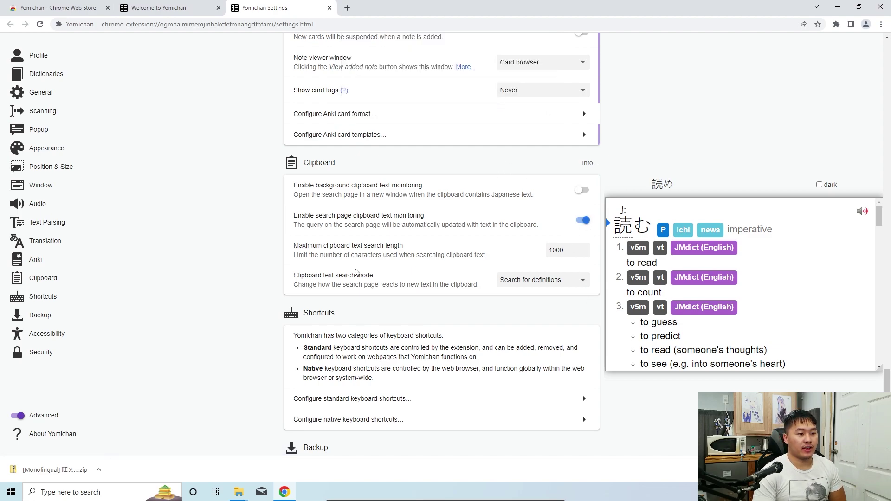
pyautogui.scroll(-5, 214, 260)
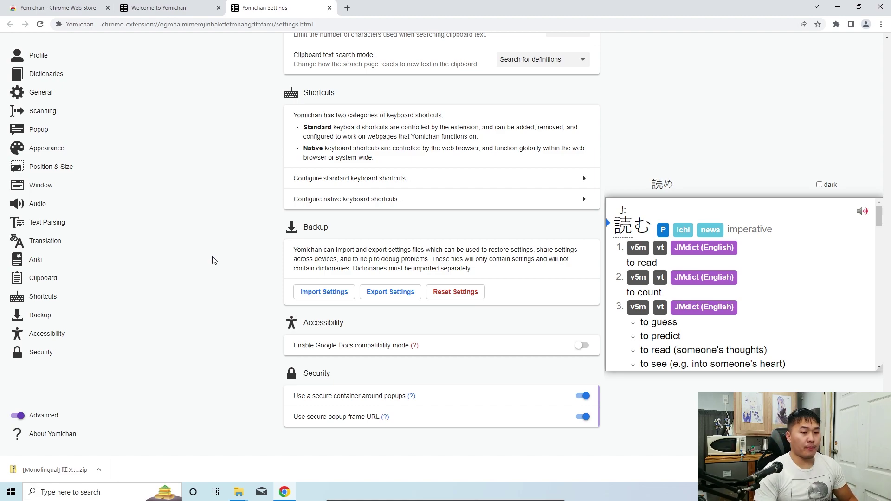
pyautogui.scroll(4, 214, 261)
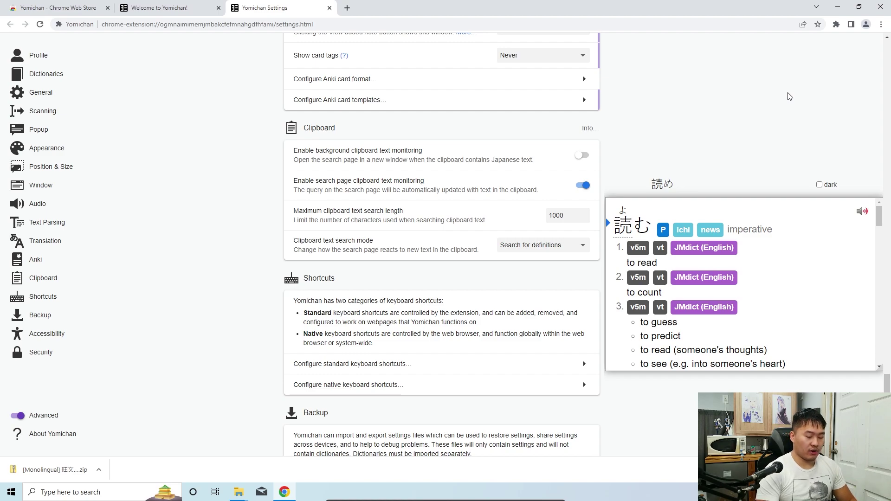
# Open the Yomichan search page and copy 読む from the preview popup into it
pyautogui.press('alt+Insert')
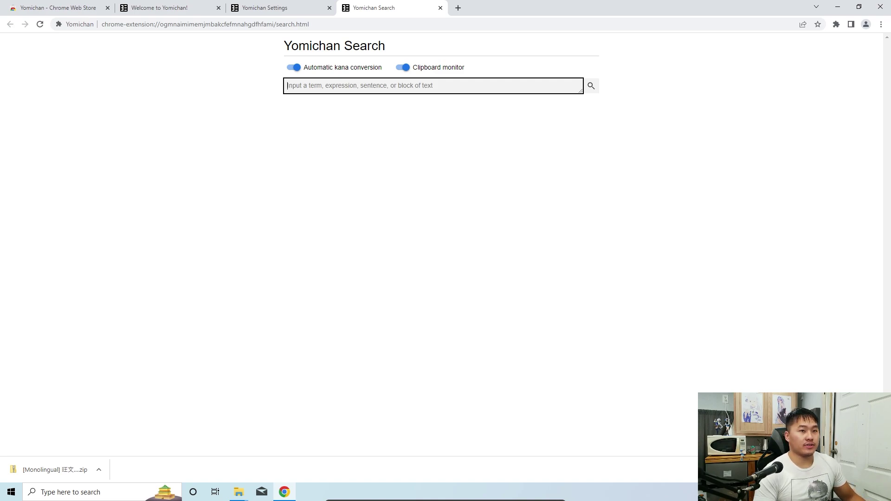
pyautogui.click(280, 11)
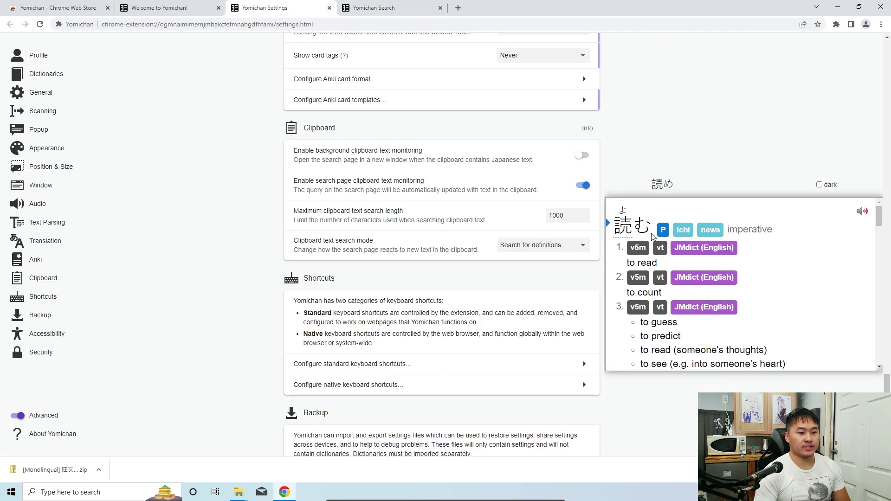
pyautogui.moveTo(651, 230); pyautogui.dragTo(613, 224)
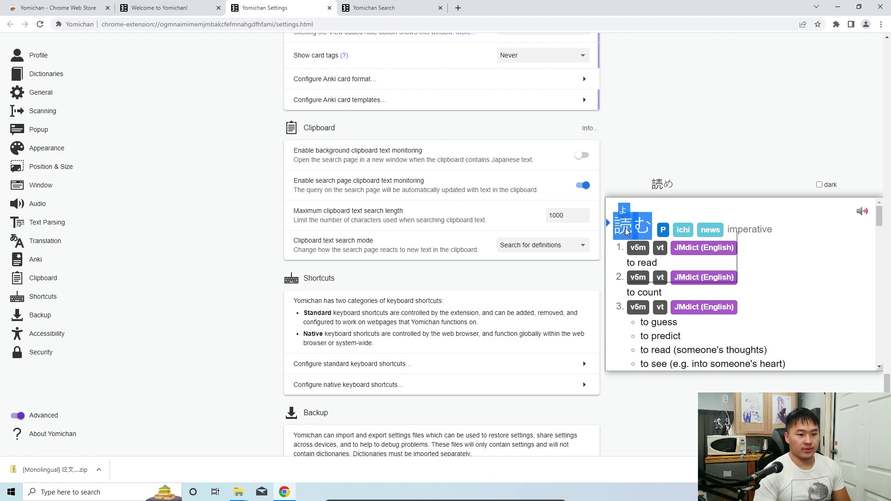
pyautogui.rightClick(626, 230)
pyautogui.click(648, 240)
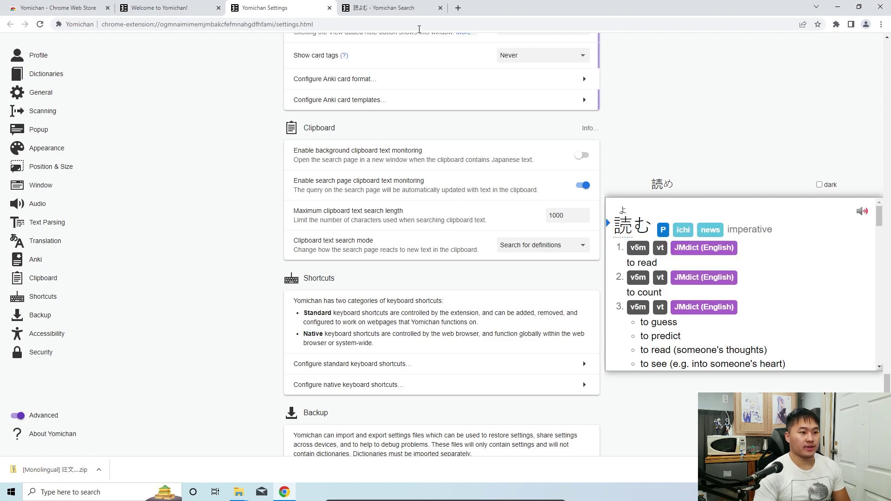
pyautogui.click(394, 13)
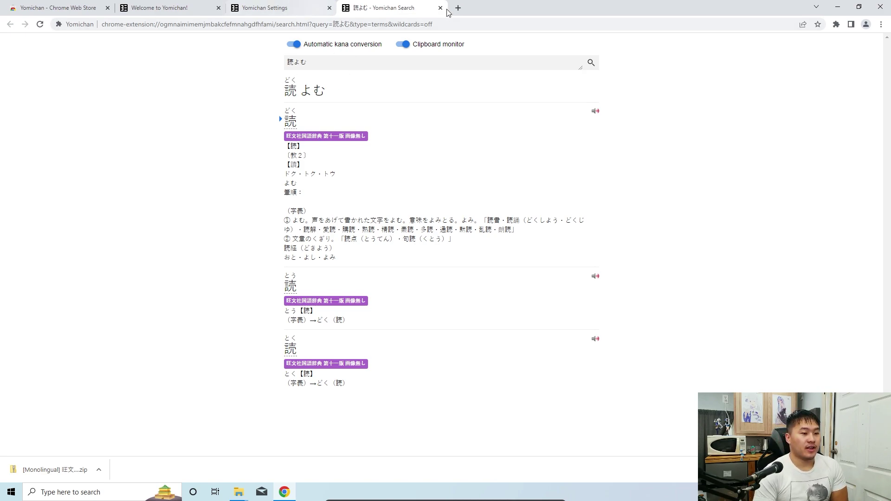
# Search Google for 'japanese news' in a new Chrome tab
pyautogui.click(459, 8)
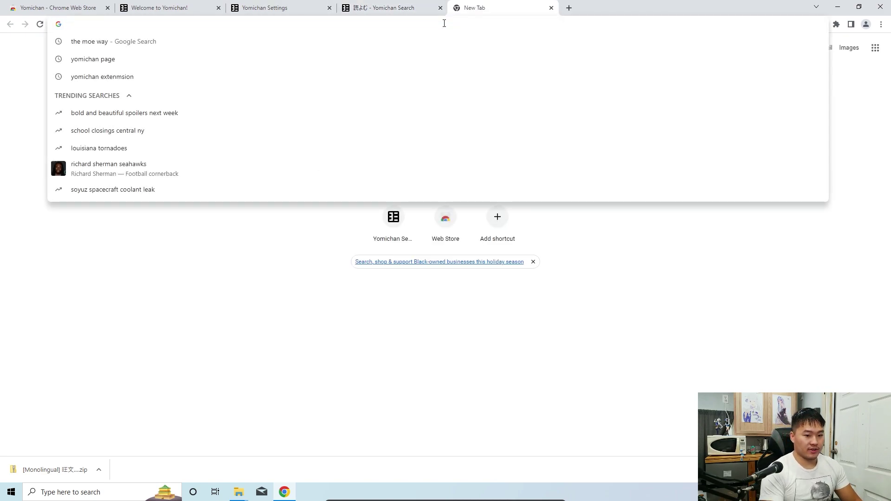
pyautogui.write('japanese news')
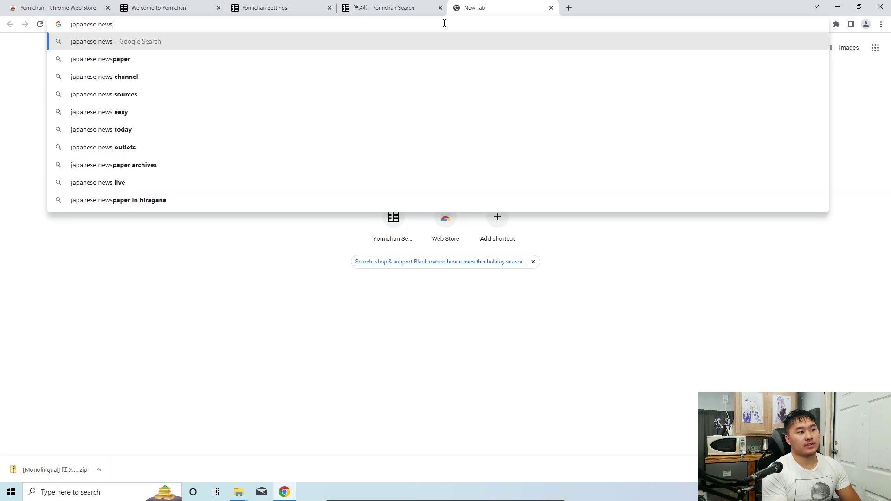
pyautogui.press('Return')
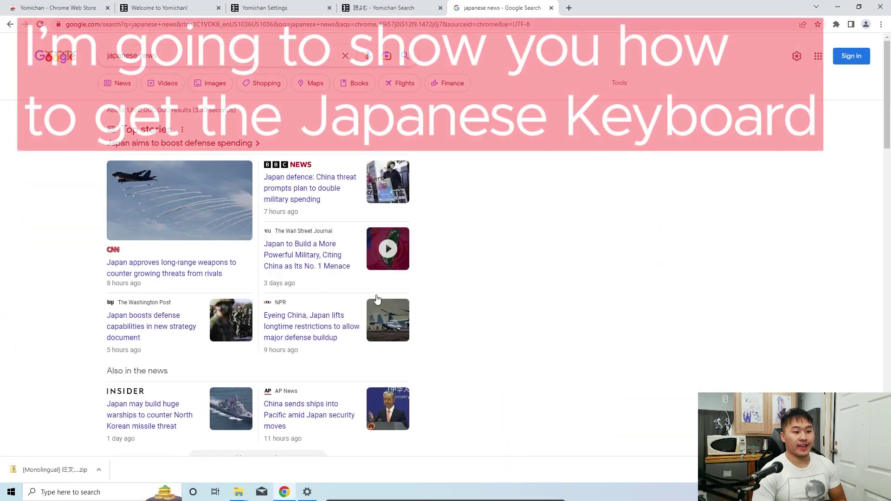
pyautogui.click(88, 492)
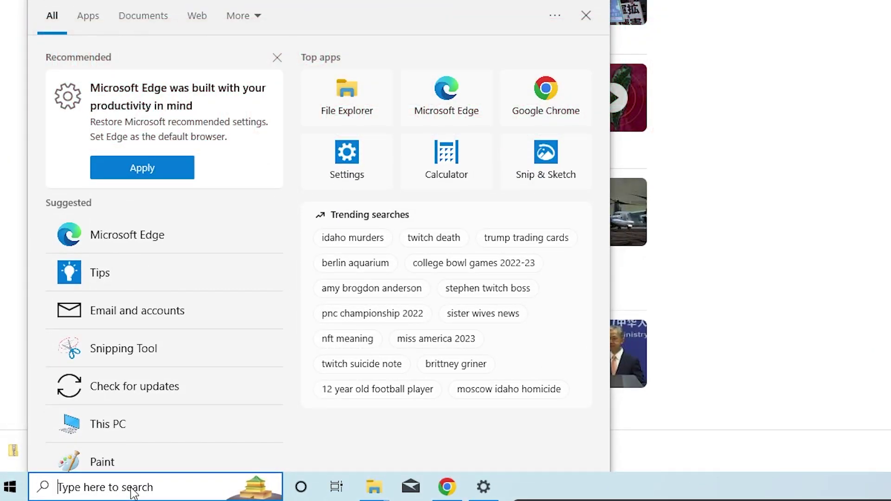
# Add and install Japanese as a preferred language in Windows Language settings
pyautogui.write('language')
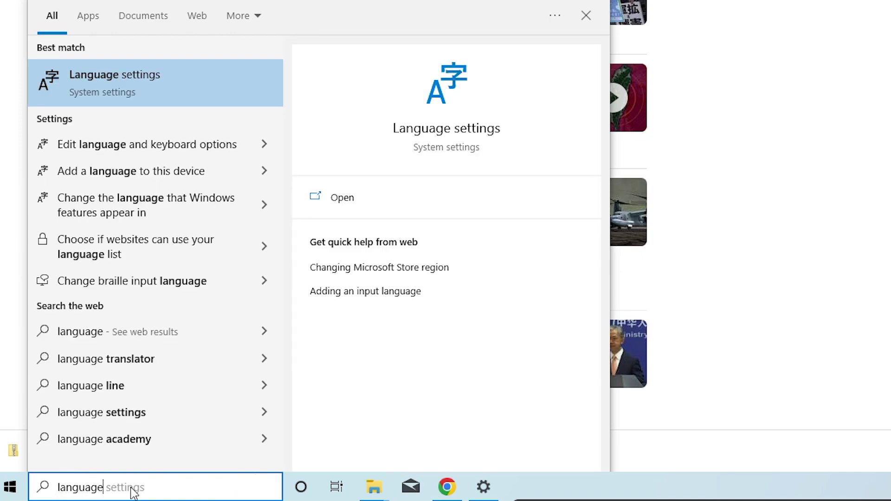
pyautogui.press('Return')
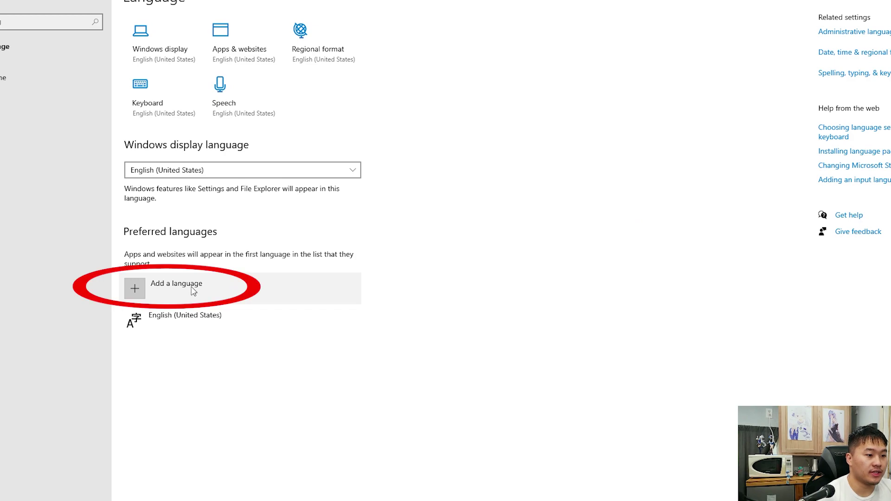
pyautogui.click(166, 287)
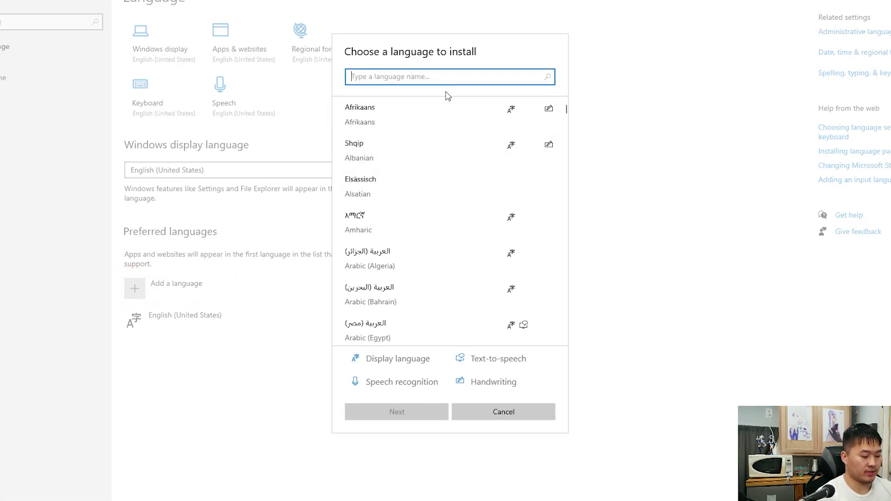
pyautogui.write('japanese')
pyautogui.click(436, 103)
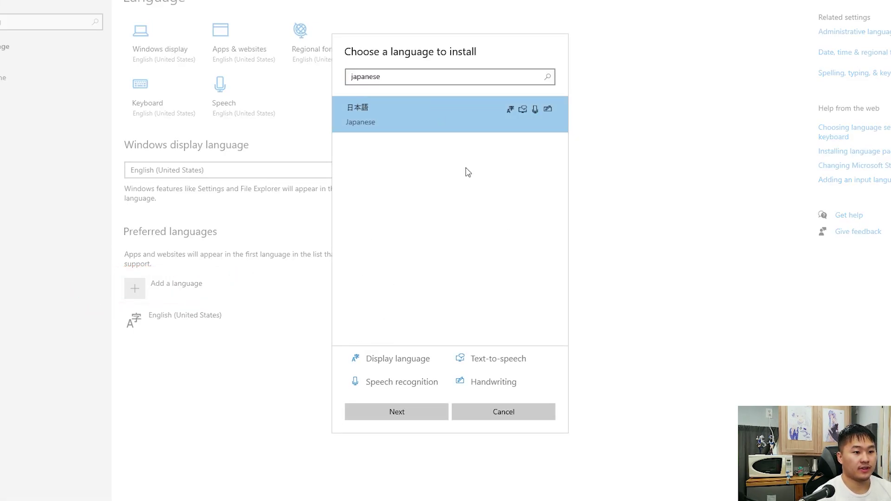
pyautogui.click(394, 408)
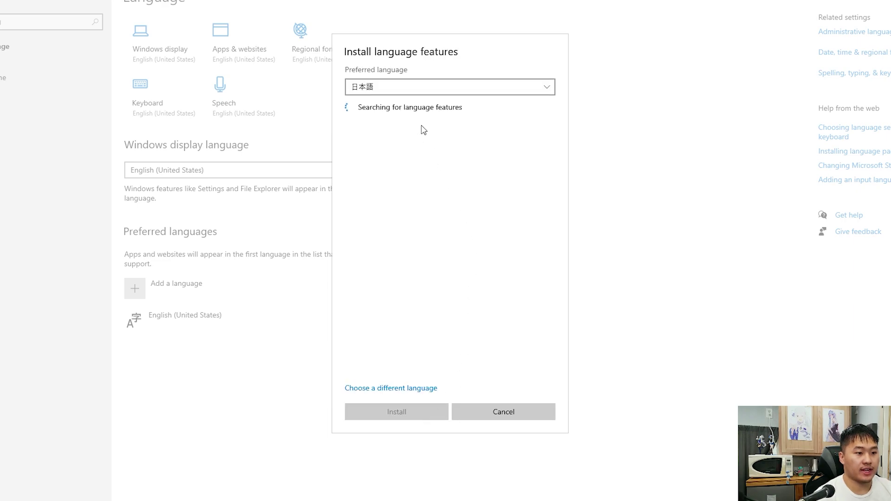
pyautogui.click(404, 411)
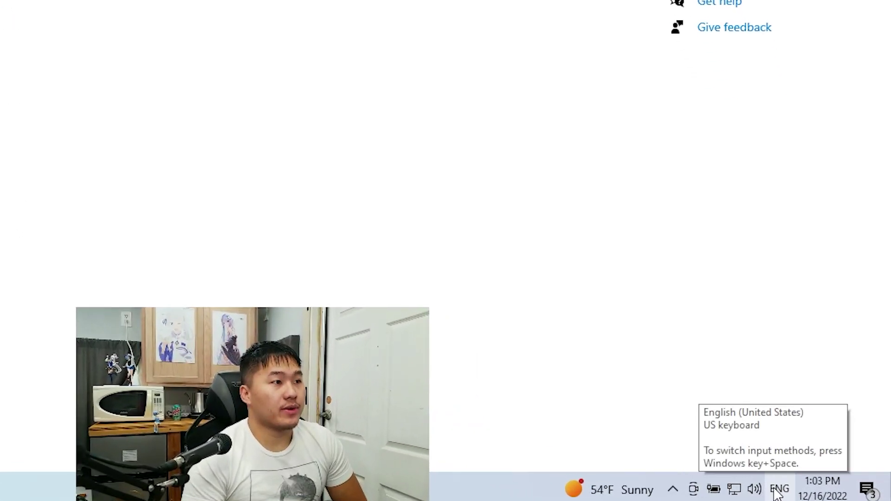
# Switch the taskbar input language to Japanese Microsoft IME
pyautogui.click(826, 493)
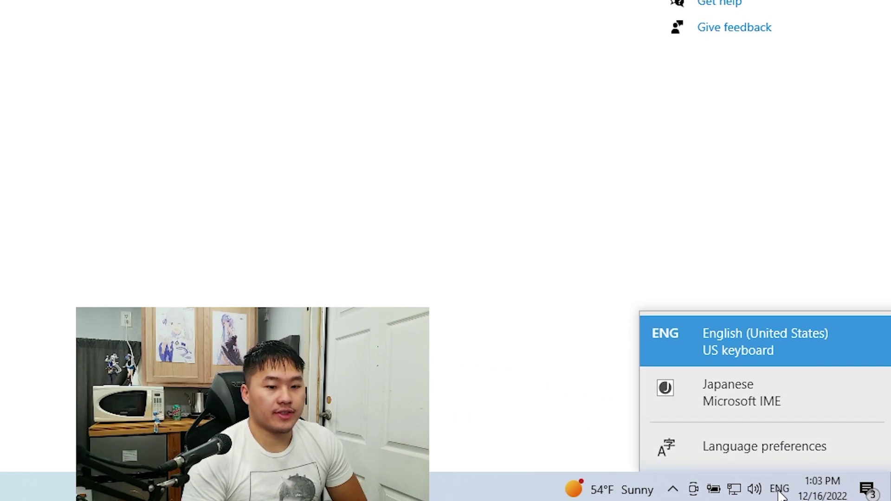
pyautogui.click(762, 397)
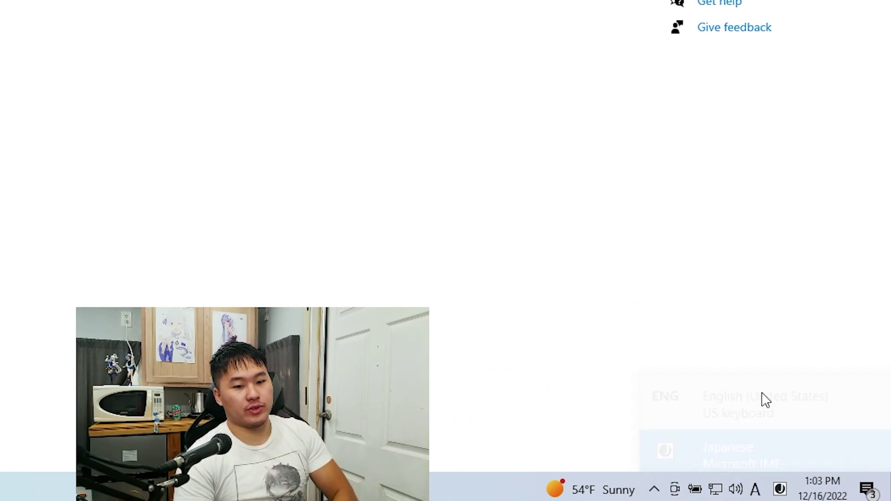
pyautogui.click(780, 490)
pyautogui.click(771, 343)
pyautogui.click(779, 489)
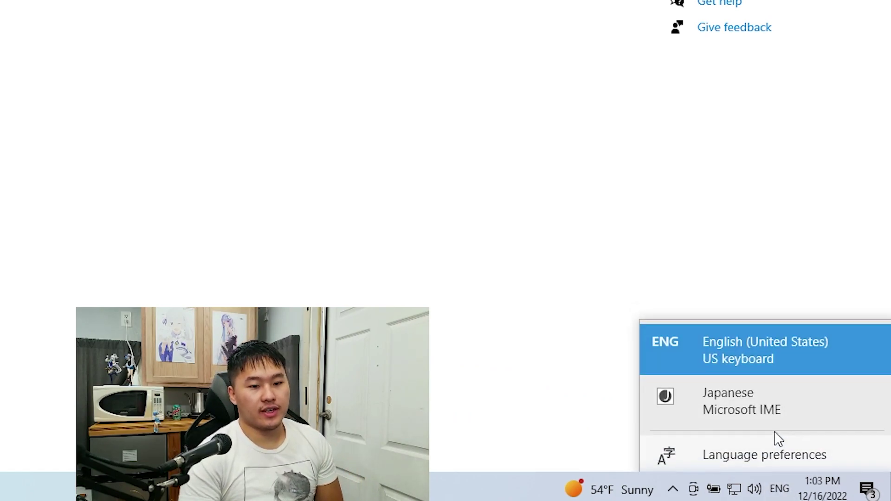
pyautogui.click(767, 402)
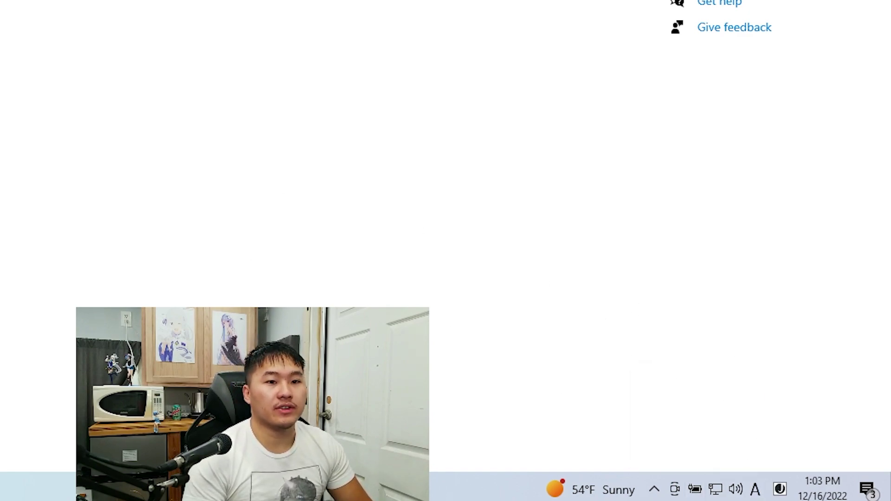
# Back in Chrome, toggle the IME with Alt+~ and test-type then erase 'english' and 'nihongo'
pyautogui.hotkey('alt', 'F4')
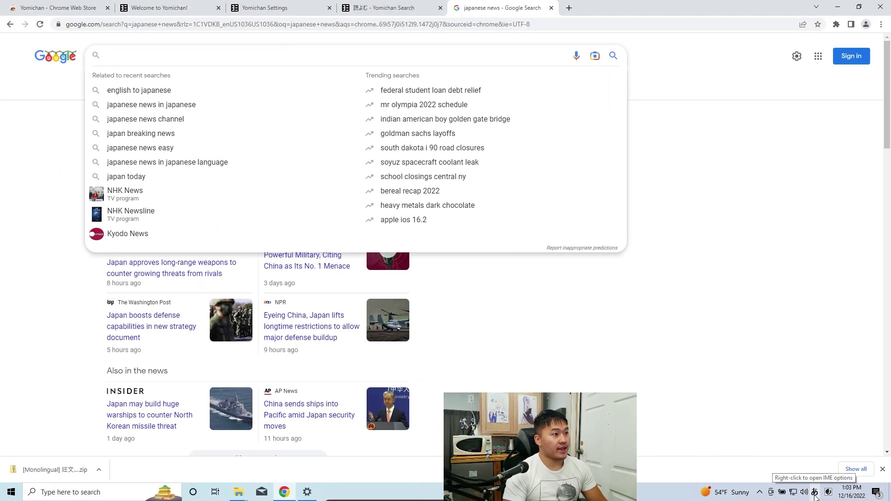
pyautogui.hotkey('alt', '`')
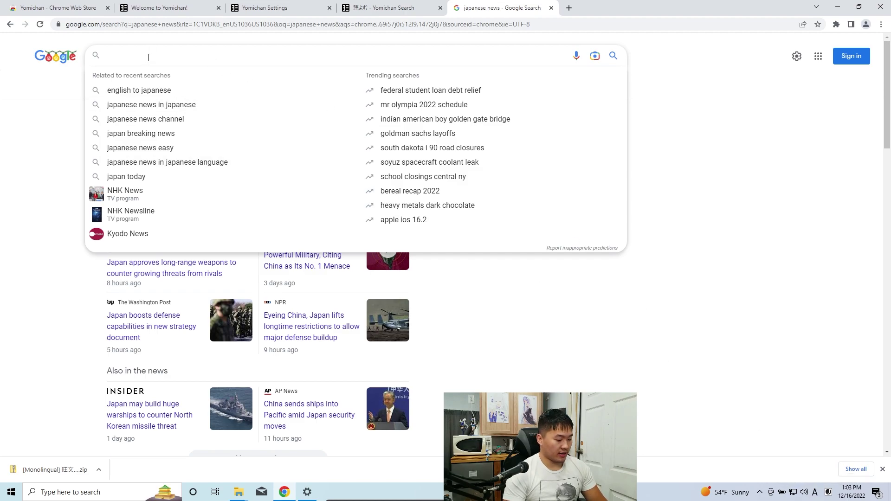
pyautogui.hotkey('alt', '`')
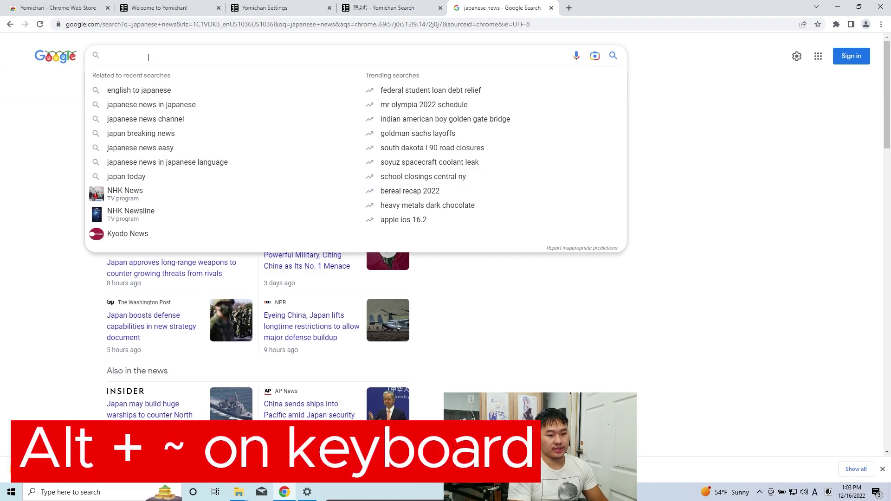
pyautogui.hotkey('alt', '`')
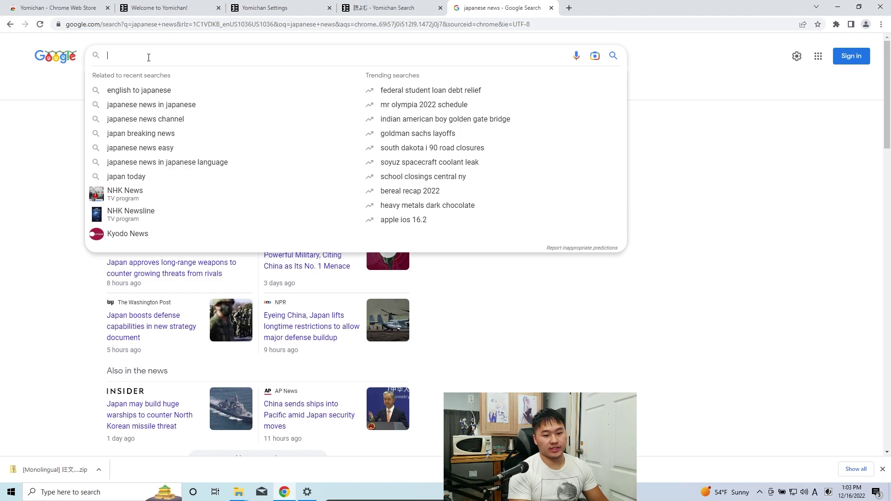
pyautogui.write('english')
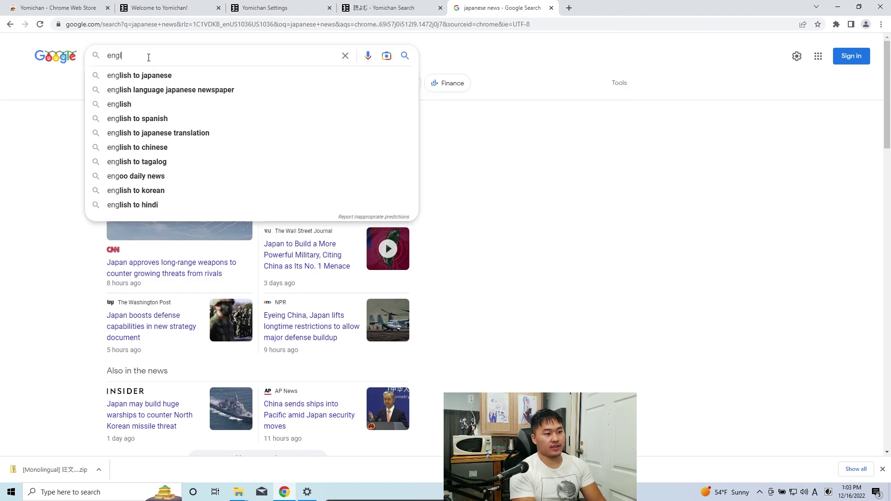
pyautogui.press('BackSpace')
pyautogui.press('BackSpace')
pyautogui.press('BackSpace')
pyautogui.press('BackSpace')
pyautogui.press('BackSpace')
pyautogui.press('BackSpace')
pyautogui.press('BackSpace')
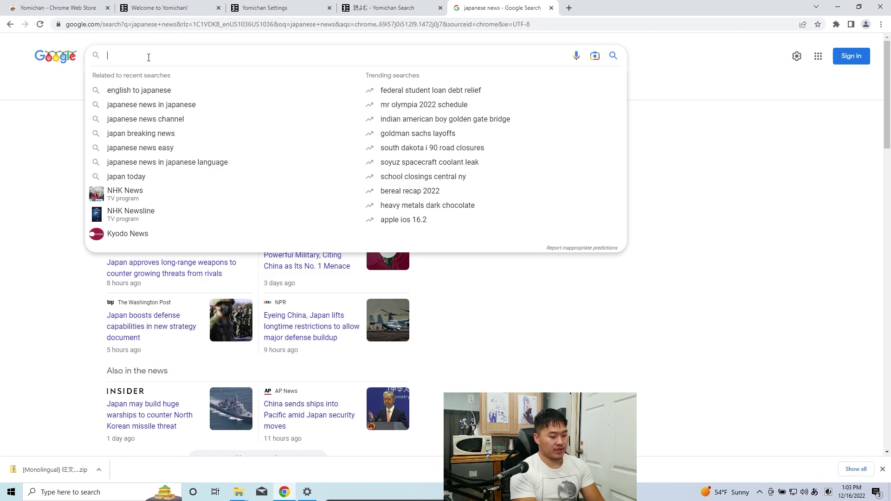
pyautogui.write('nihongo')
pyautogui.press('BackSpace')
pyautogui.press('BackSpace')
pyautogui.press('BackSpace')
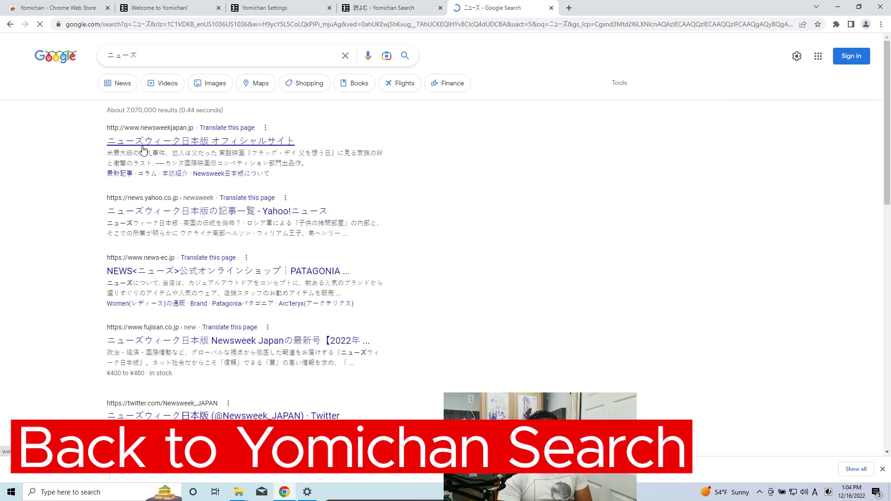
# Open the Newsweek Japan article and copy its first paragraph
pyautogui.click(145, 149)
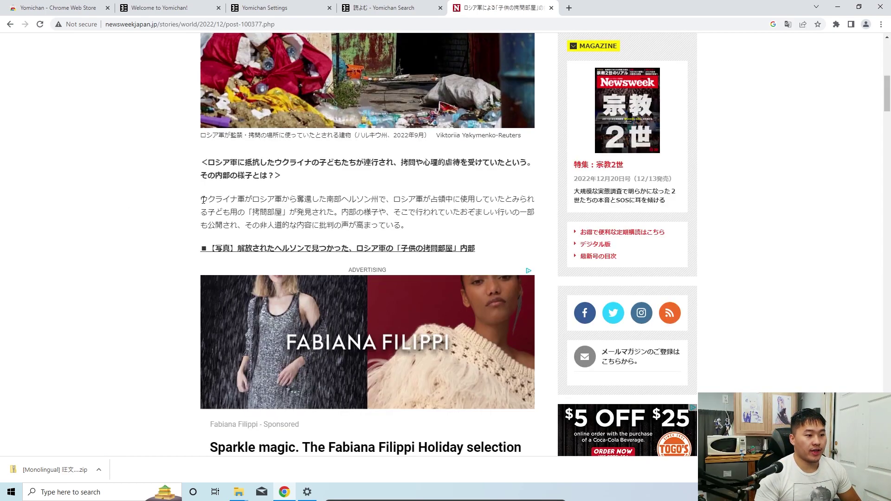
pyautogui.moveTo(203, 200); pyautogui.dragTo(402, 226)
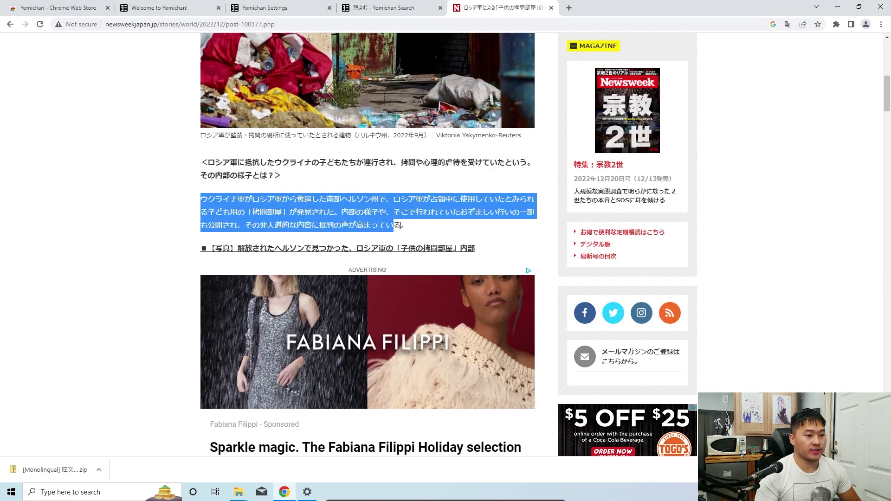
pyautogui.hotkey('ctrl', 'c')
# In Yomichan Search, look up 軍, 奪還, 南部, 州, 領, 占領, していた and 使用 in the sentence
pyautogui.click(383, 7)
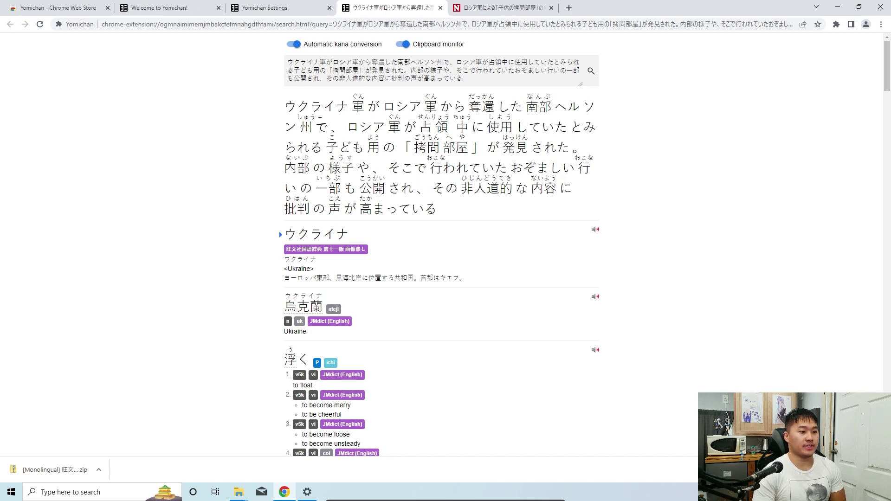
pyautogui.click(432, 107)
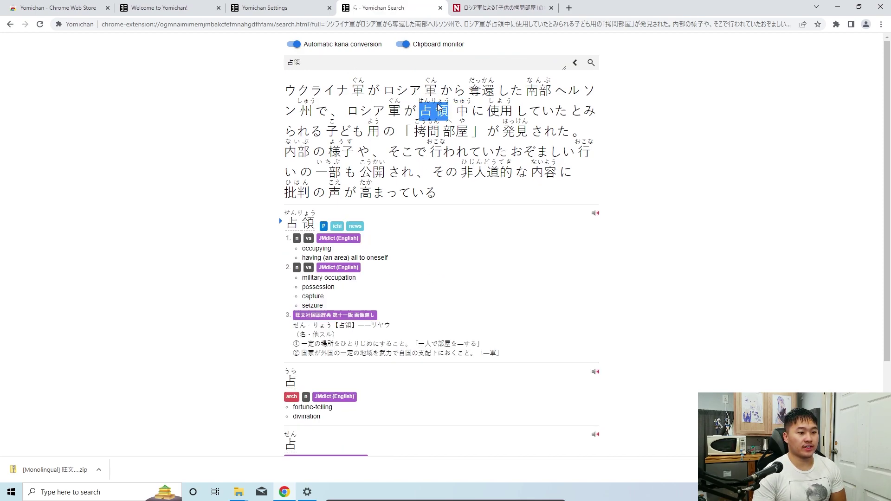
pyautogui.click(481, 90)
pyautogui.click(539, 90)
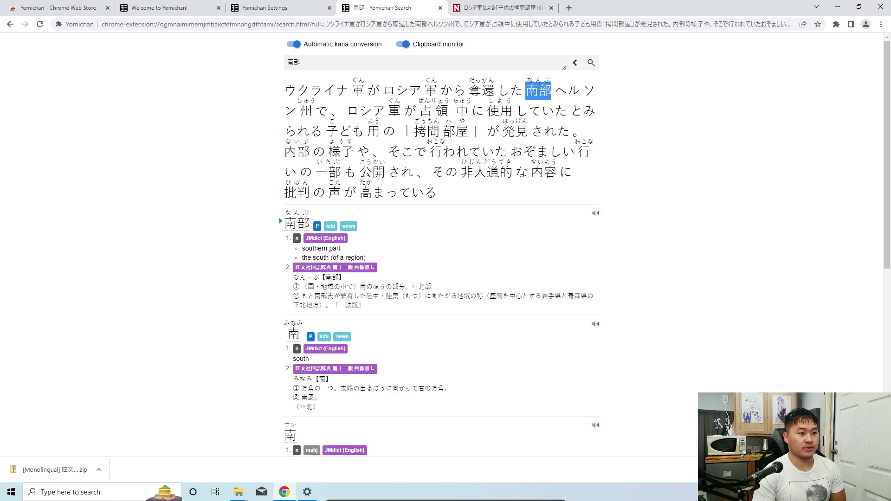
pyautogui.click(306, 110)
pyautogui.click(394, 111)
pyautogui.click(442, 110)
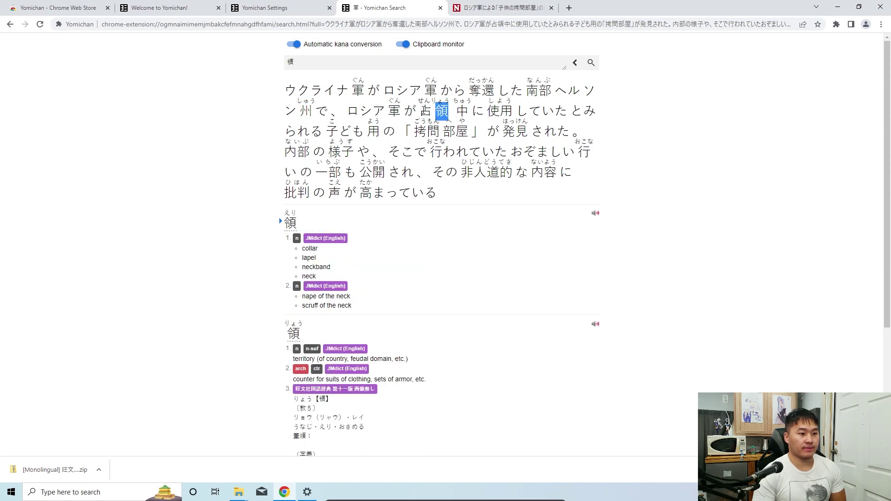
pyautogui.click(426, 111)
pyautogui.click(525, 111)
pyautogui.click(500, 111)
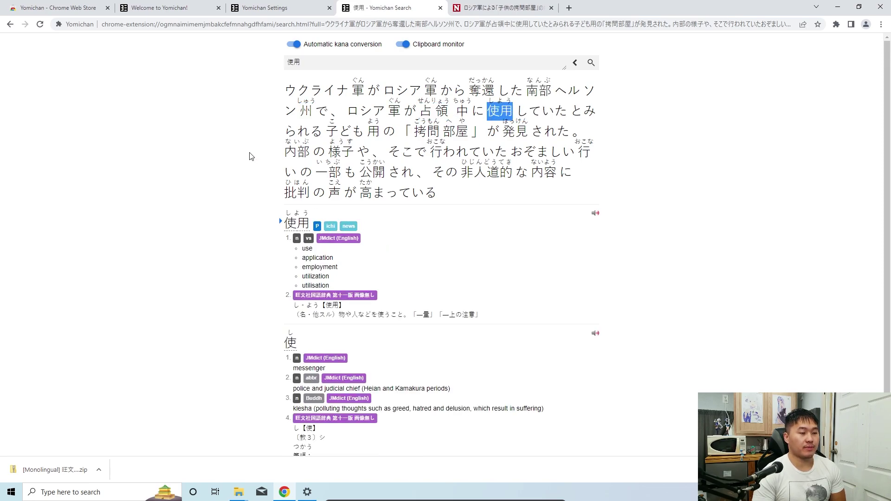
pyautogui.click(268, 165)
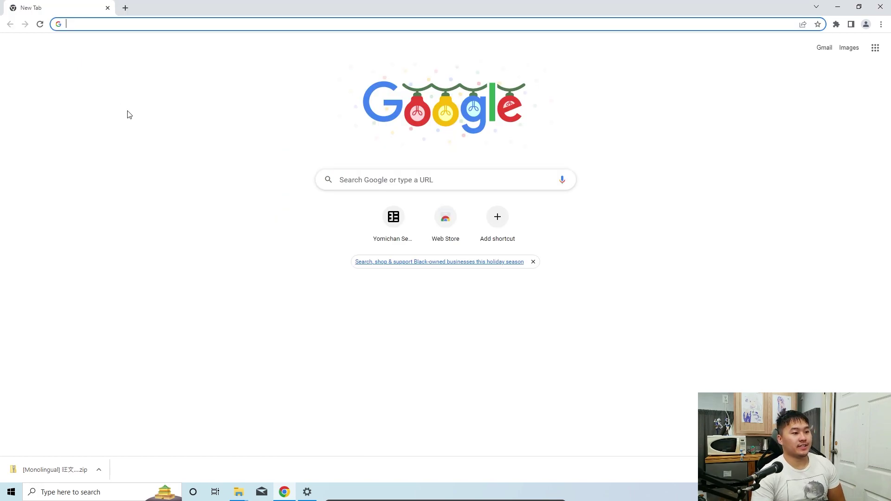
# Search 'anacreaon djt texthookjer' and open the Anacreon DJT texthooker page
pyautogui.click(194, 27)
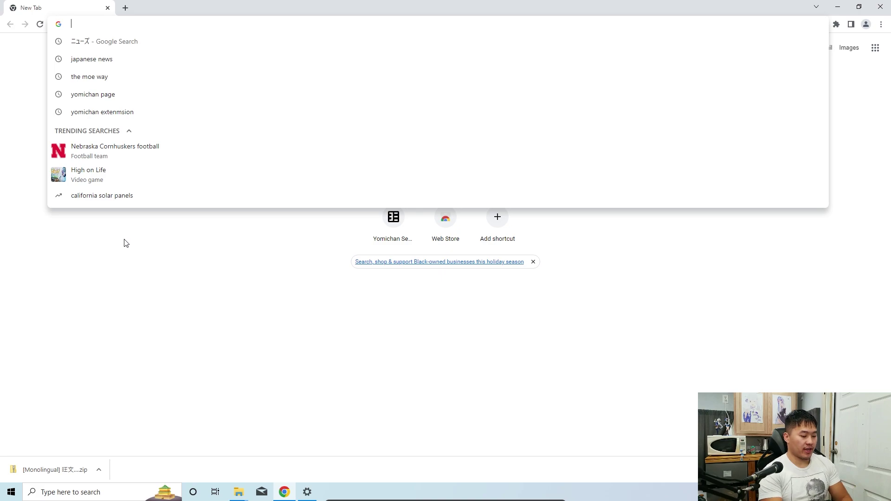
pyautogui.write('anacreaon')
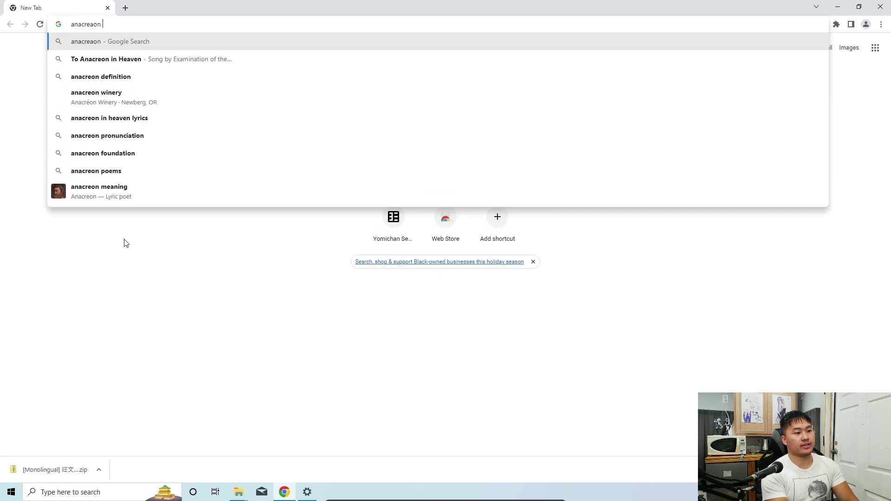
pyautogui.write(' djt te')
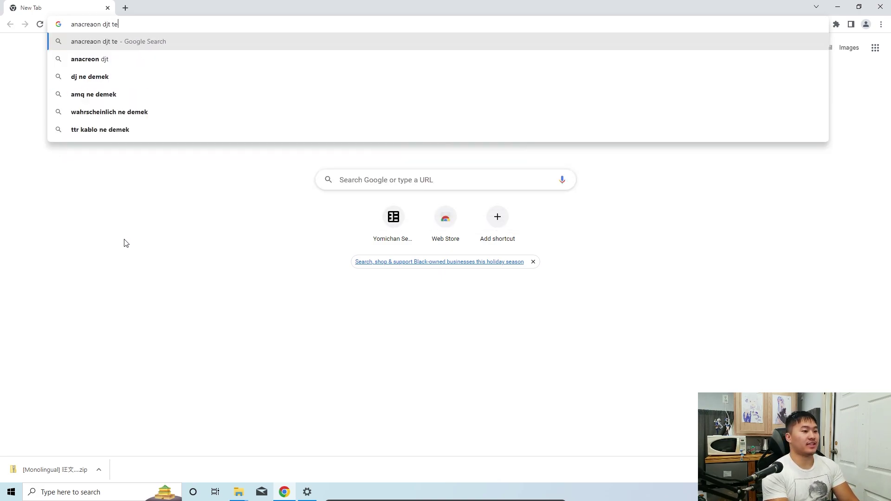
pyautogui.write('xthookjer')
pyautogui.press('Return')
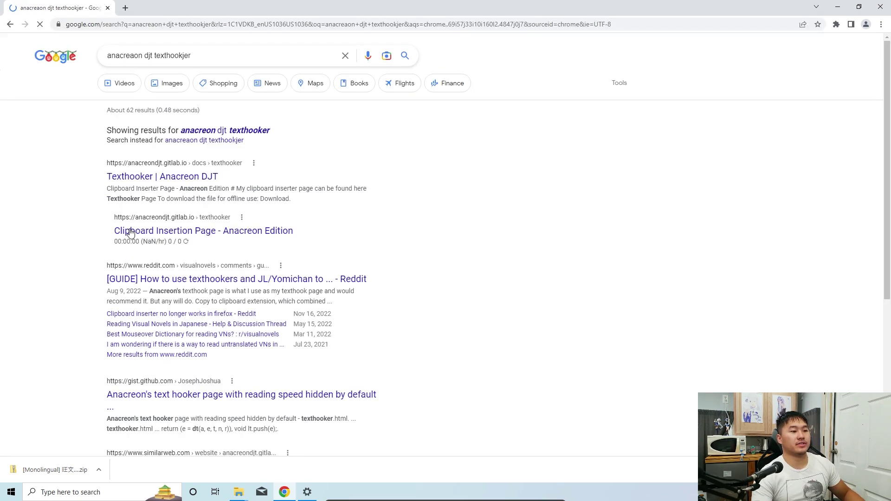
pyautogui.click(195, 176)
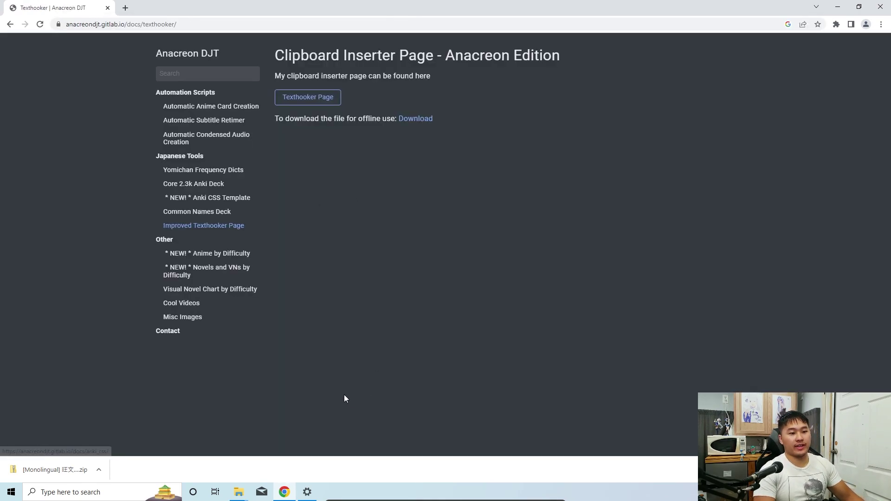
# Download texthooker.html and bring up the downloaded file's options
pyautogui.click(411, 121)
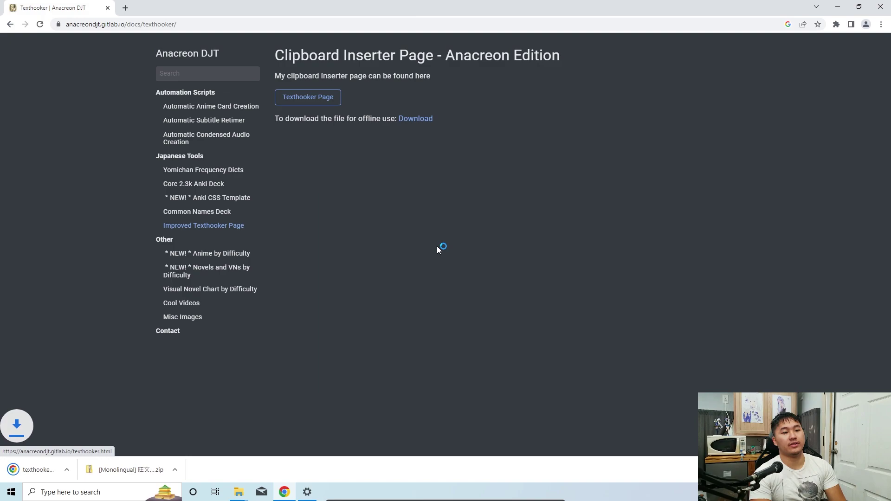
pyautogui.rightClick(54, 467)
pyautogui.click(93, 444)
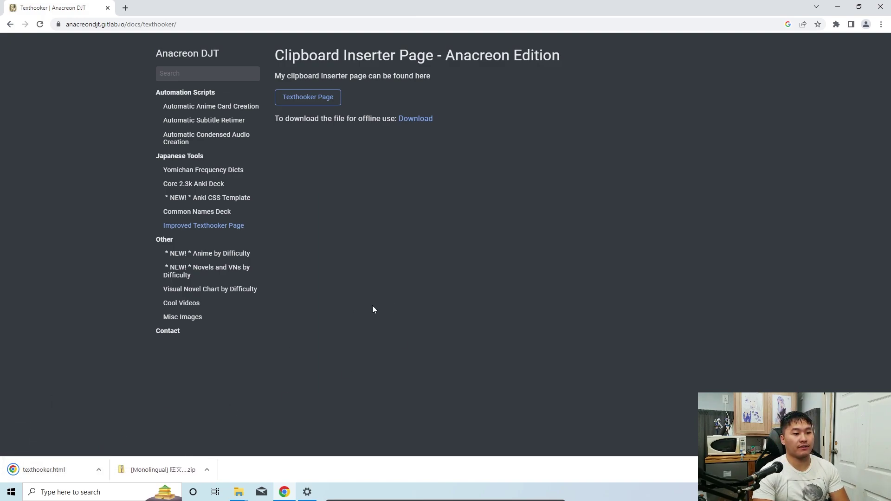
pyautogui.rightClick(60, 468)
# Show texthooker.html in the Downloads folder and open it in Chrome
pyautogui.click(92, 445)
pyautogui.click(240, 491)
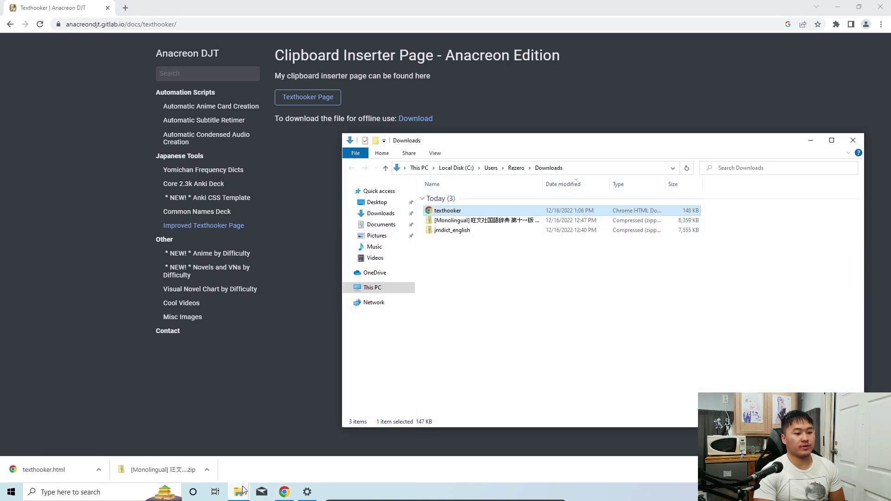
pyautogui.moveTo(522, 143); pyautogui.dragTo(521, 102)
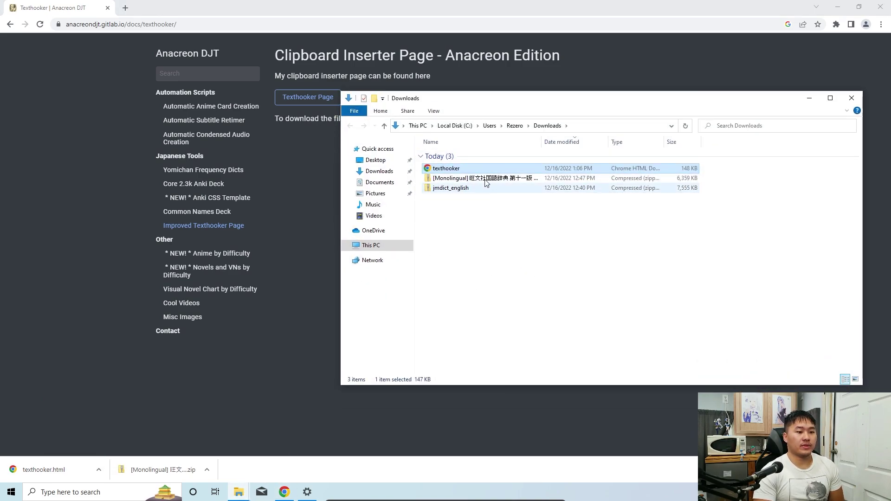
pyautogui.click(589, 278)
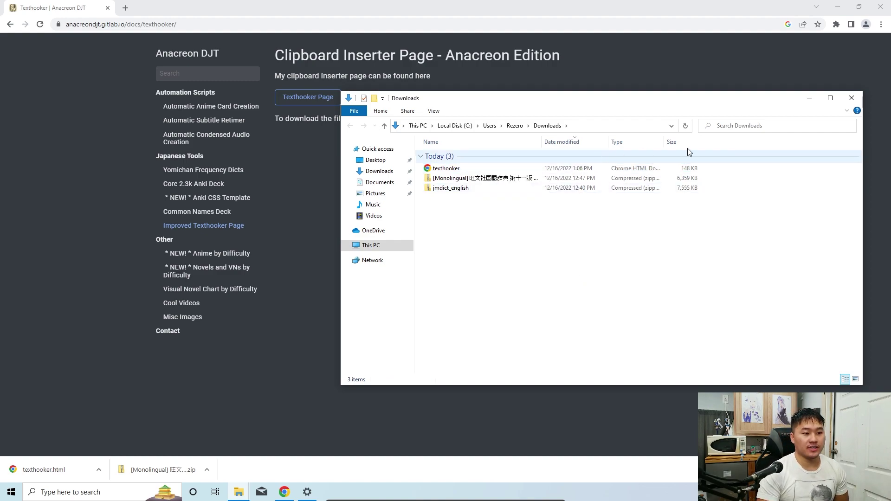
pyautogui.doubleClick(453, 169)
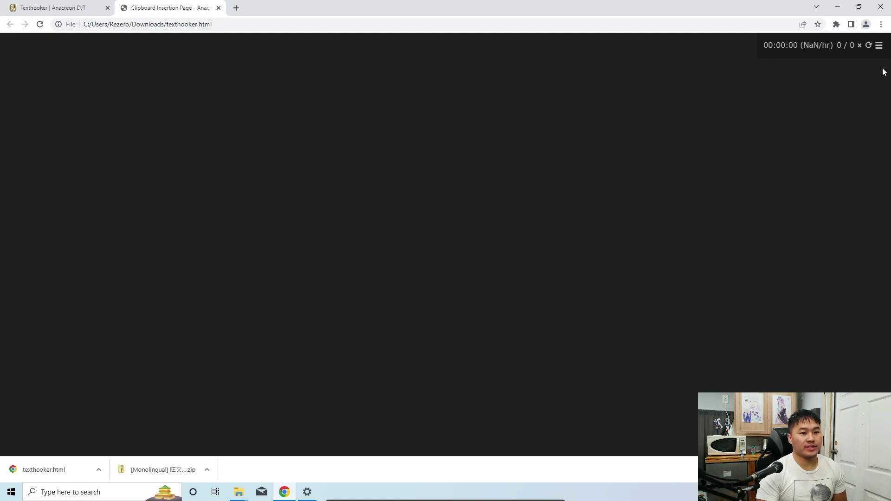
# Bookmark the Clipboard Insertion Page and turn on the bookmarks bar
pyautogui.click(881, 24)
pyautogui.moveTo(797, 98)
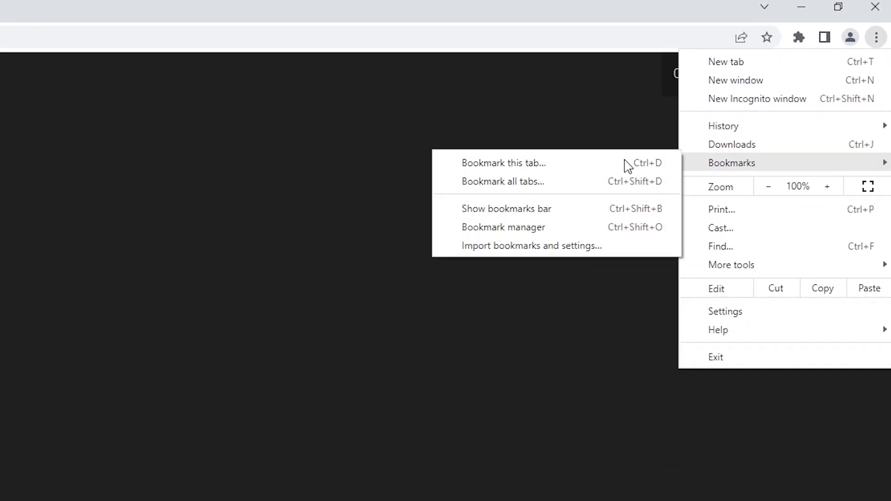
pyautogui.click(597, 166)
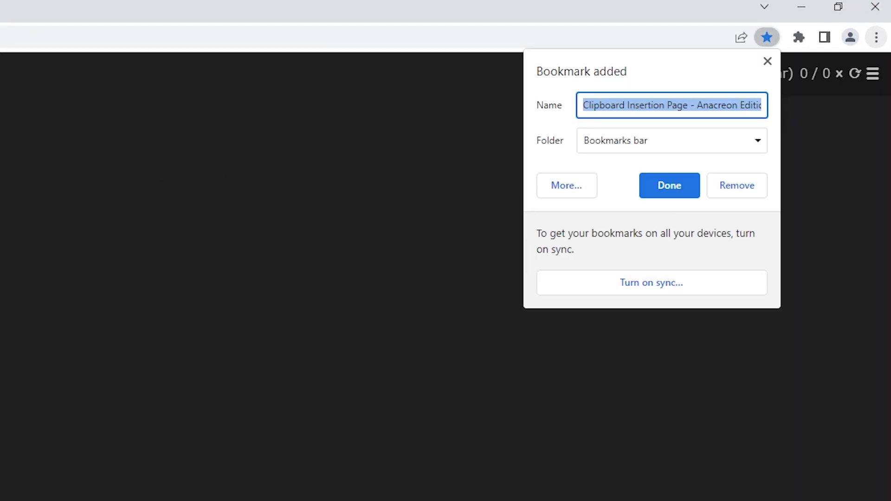
pyautogui.click(669, 190)
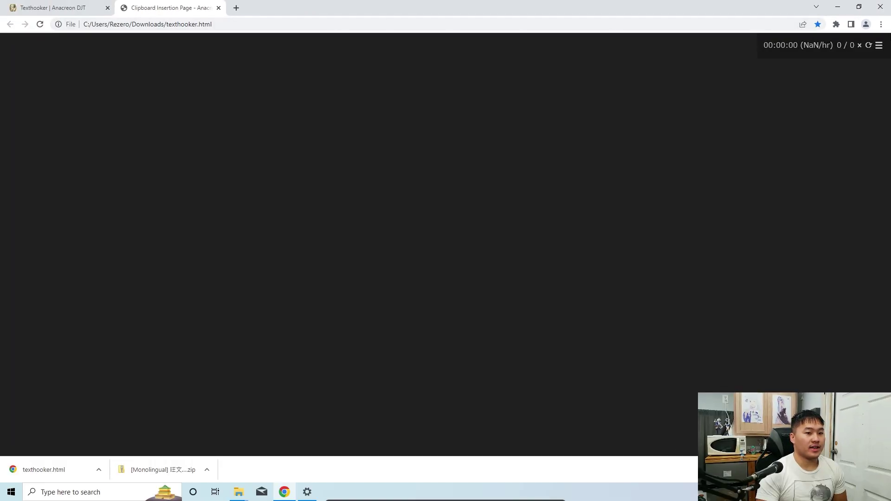
pyautogui.click(881, 24)
pyautogui.moveTo(818, 96)
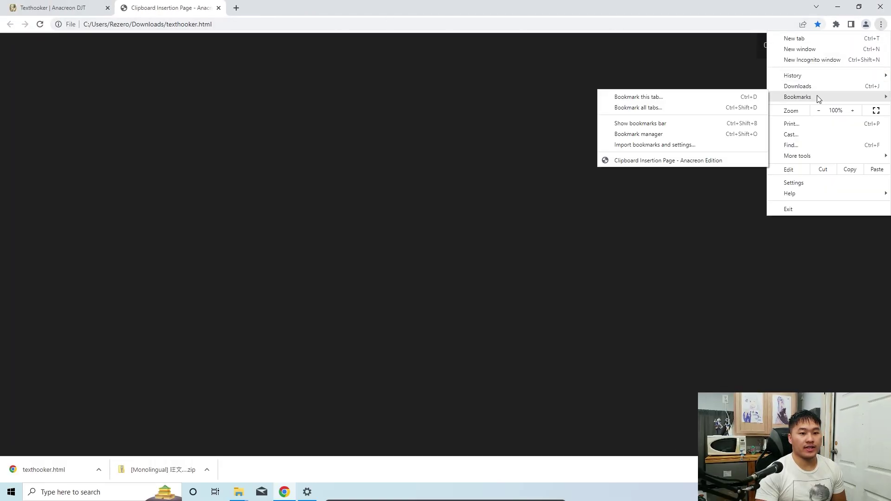
pyautogui.click(683, 124)
# Close the page and reopen it in a new tab from its bookmark
pyautogui.click(219, 8)
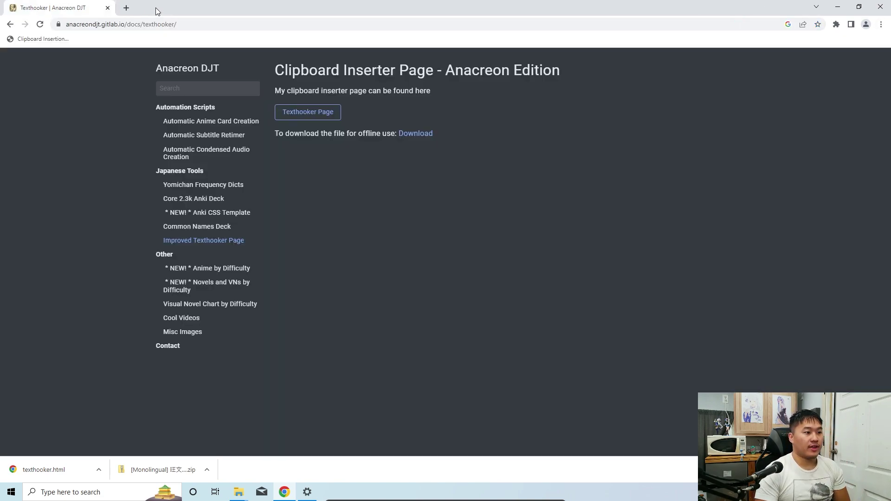
pyautogui.click(126, 8)
pyautogui.click(38, 39)
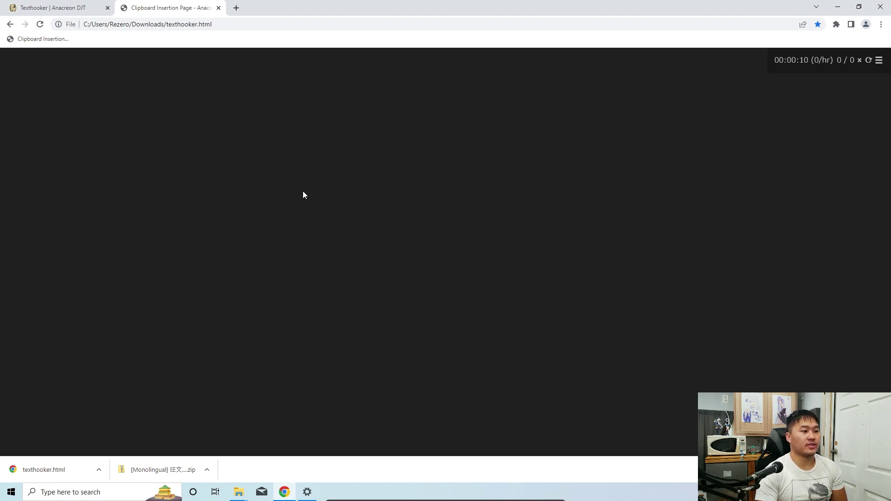
pyautogui.click(216, 23)
pyautogui.click(177, 144)
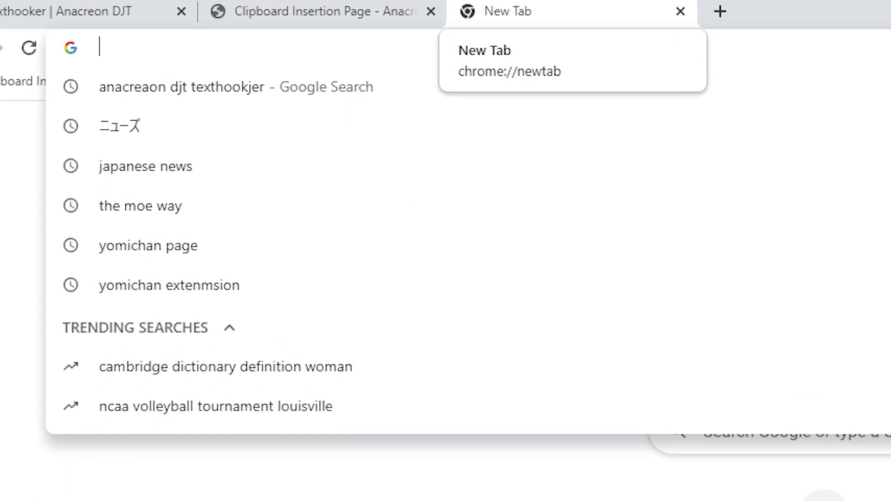
# Install Clipboard Inserter from the Web Store via a 'clipboard inserter' search, then return to the texthooker tab
pyautogui.write('cl')
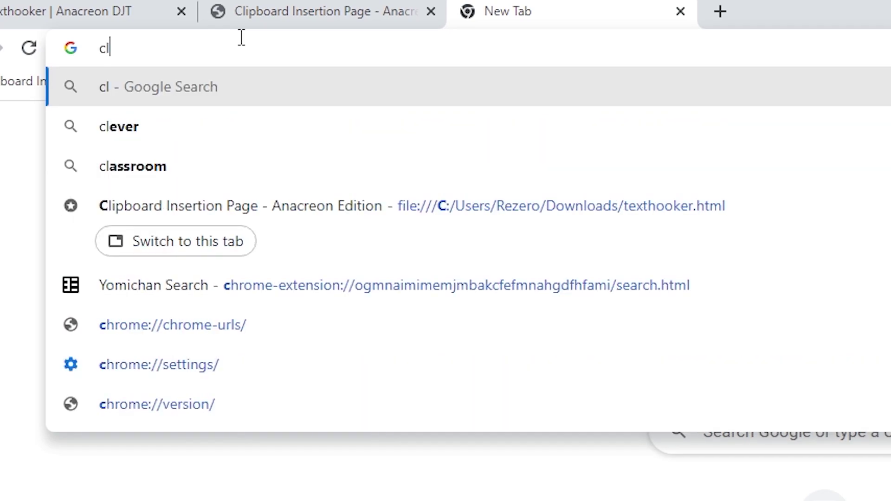
pyautogui.write('ipboard inserter')
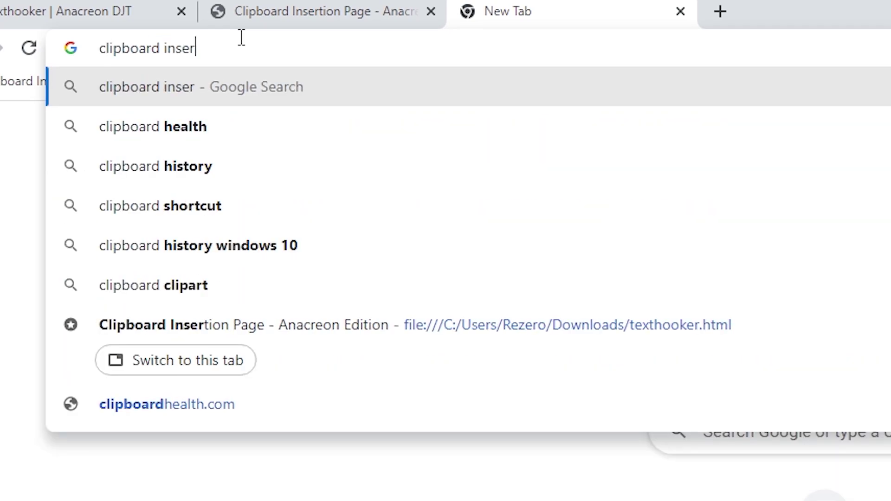
pyautogui.press('Return')
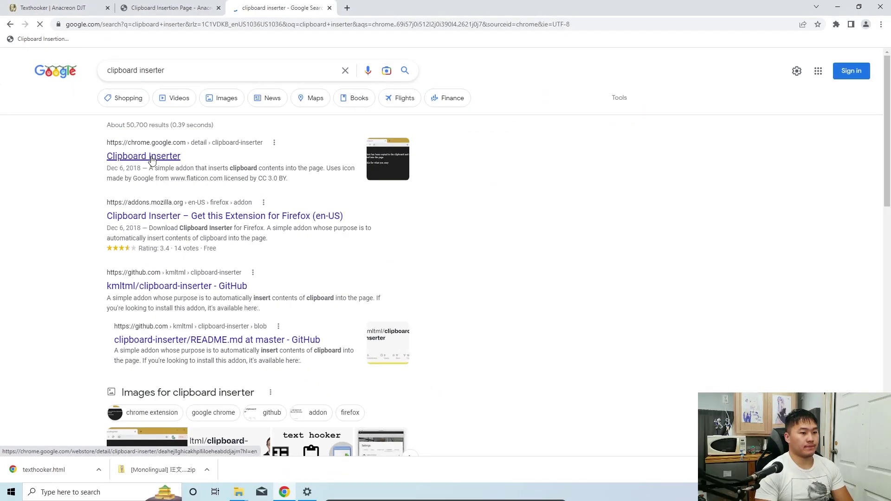
pyautogui.click(154, 158)
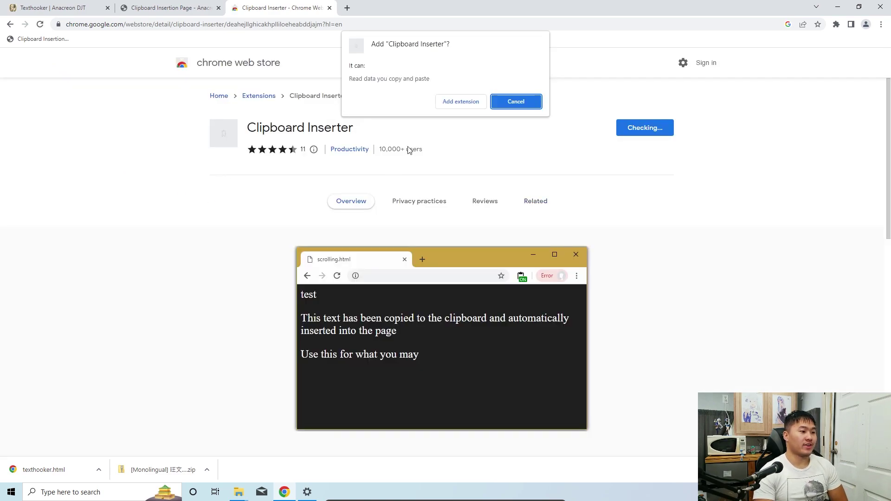
pyautogui.click(456, 105)
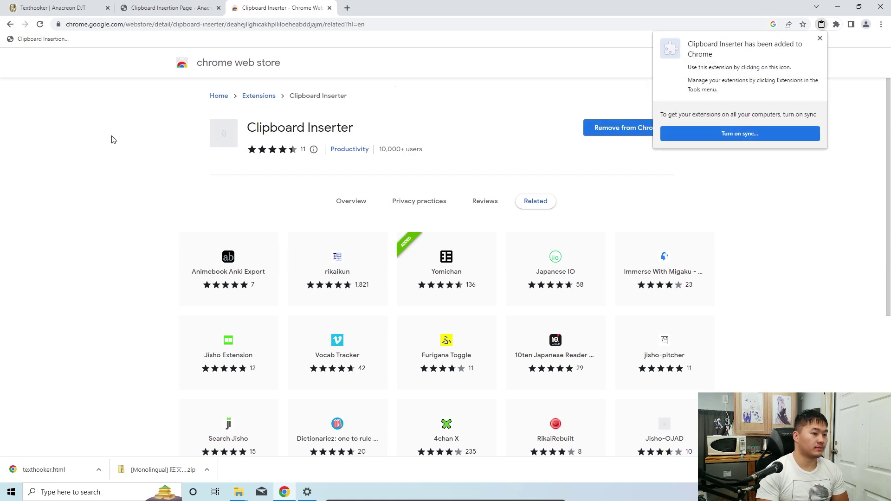
pyautogui.click(820, 39)
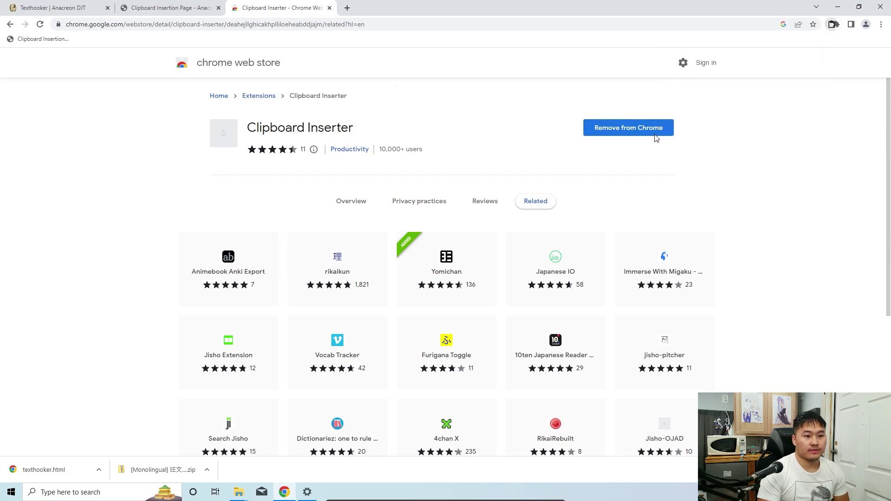
pyautogui.click(146, 8)
pyautogui.click(837, 31)
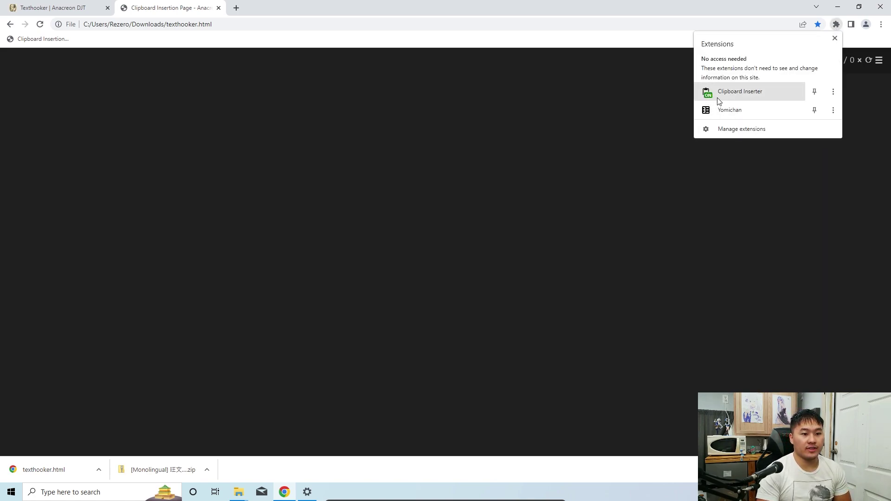
# Copy the offline-download sentence from the Anacreon DJT page as sample text
pyautogui.click(344, 141)
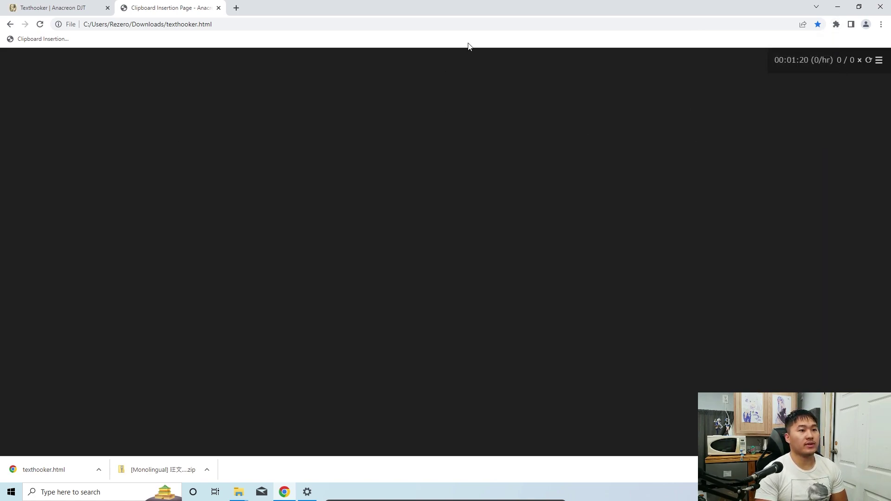
pyautogui.click(81, 12)
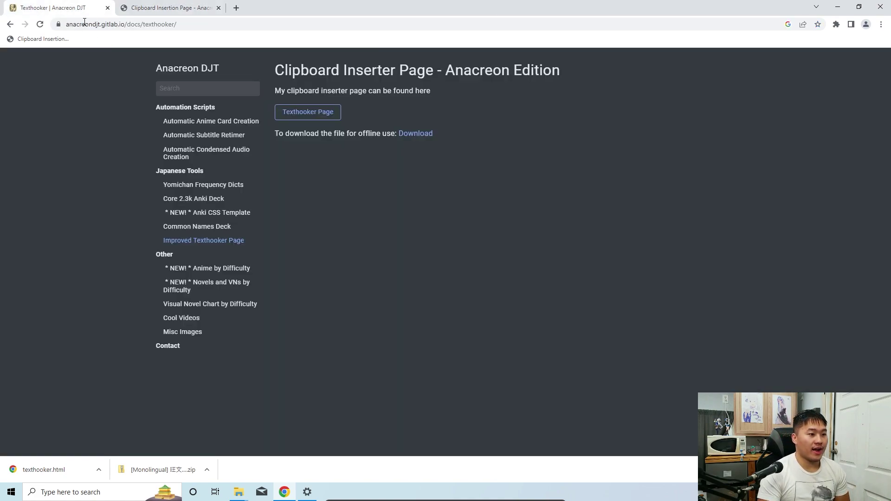
pyautogui.moveTo(274, 132); pyautogui.dragTo(392, 133)
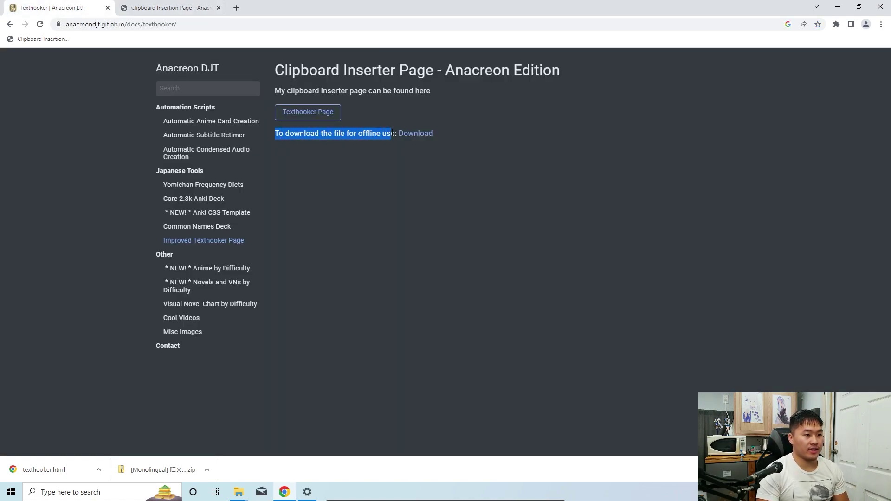
pyautogui.rightClick(388, 135)
pyautogui.click(405, 142)
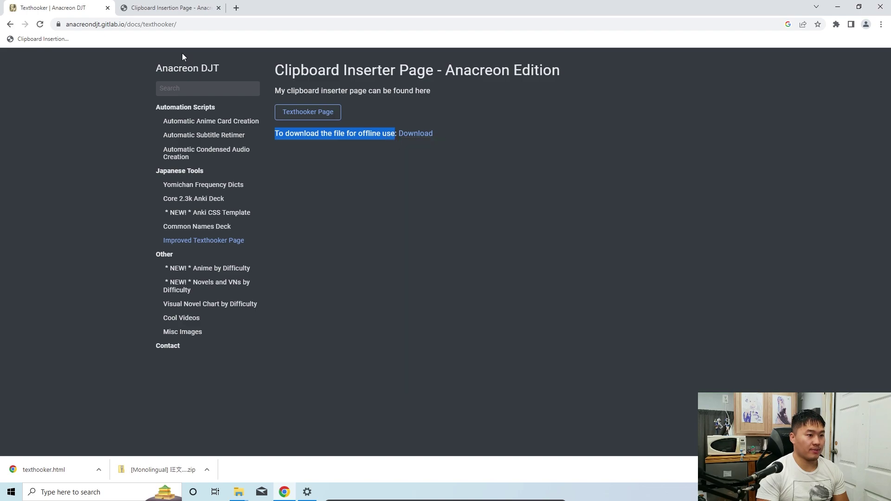
# Back on the texthooker tab, open Clipboard Inserter's options from the extensions menu
pyautogui.click(169, 8)
pyautogui.click(836, 24)
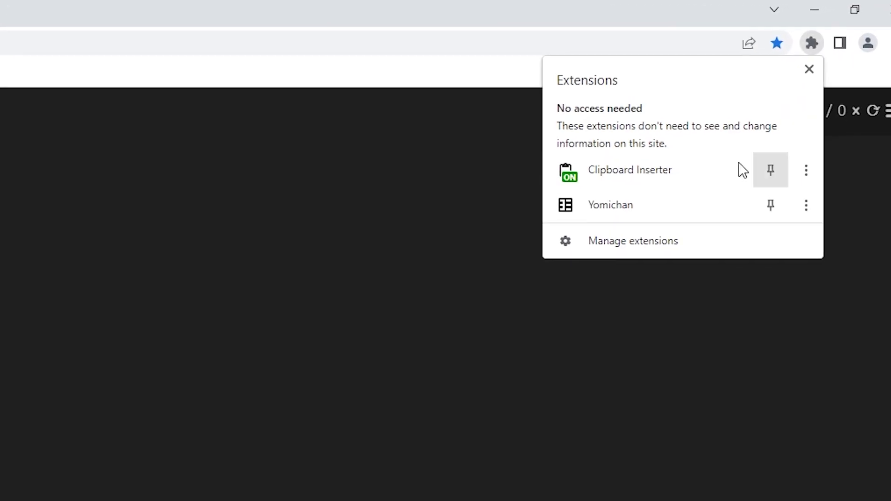
pyautogui.click(801, 186)
# Enable file URL and Incognito access for Clipboard Inserter, then close its details tab
pyautogui.click(778, 285)
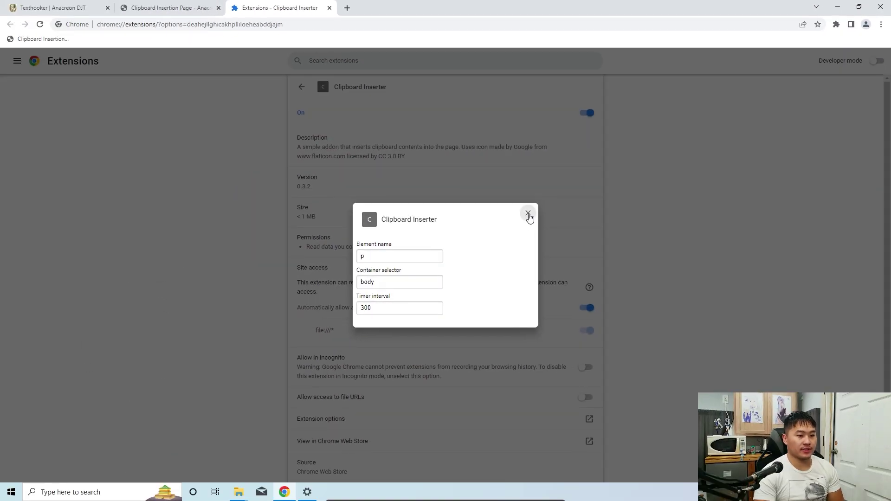
pyautogui.click(527, 215)
pyautogui.scroll(-1, 610, 344)
pyautogui.click(587, 347)
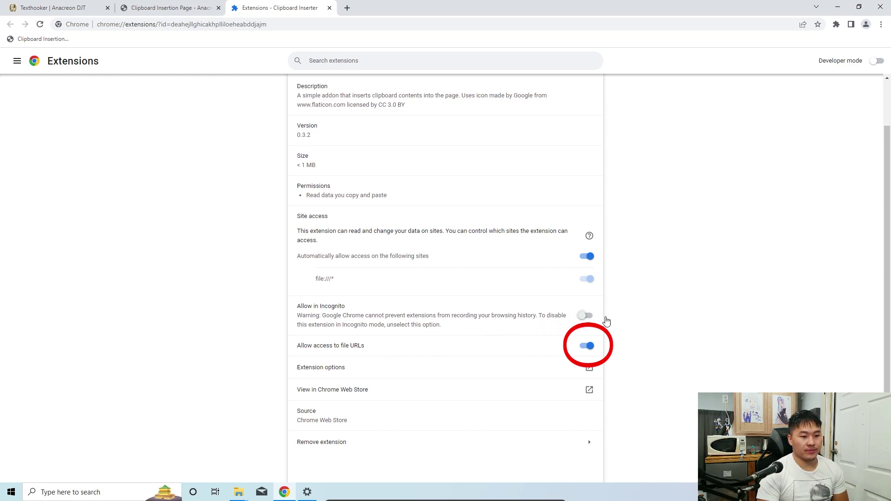
pyautogui.click(587, 316)
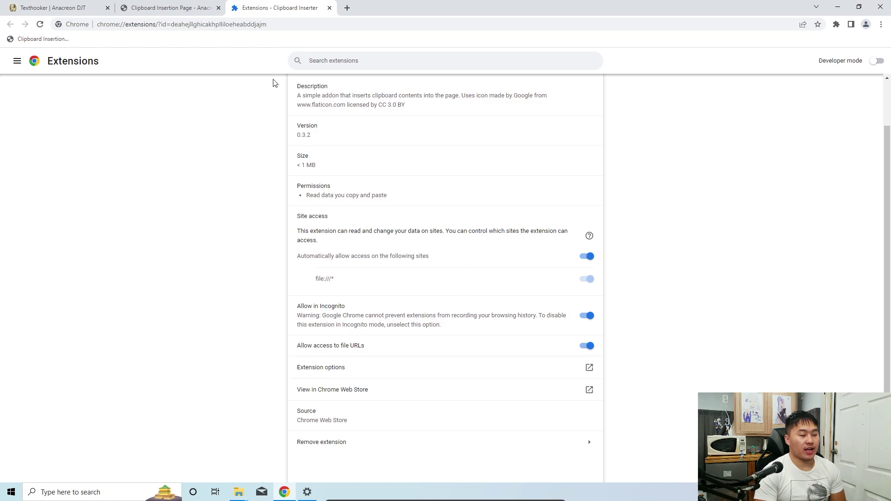
pyautogui.click(329, 8)
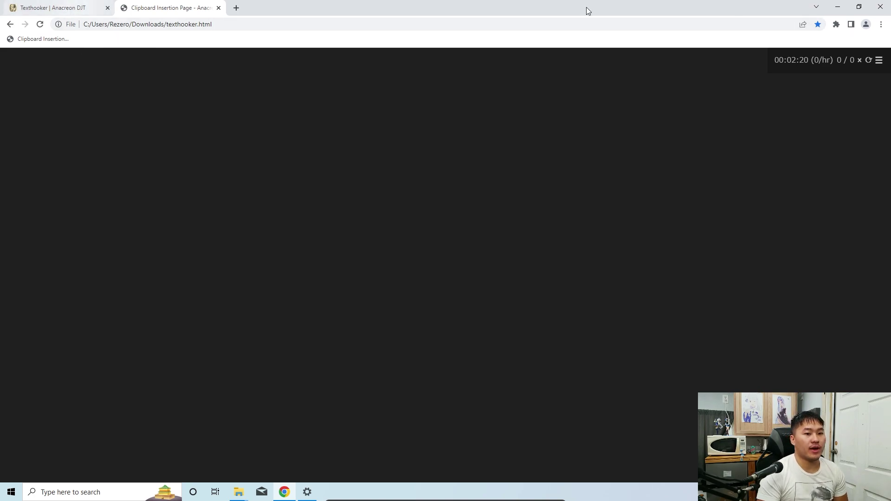
# Activate Clipboard Inserter and copy the offline-download sentence so it appears on the texthooker
pyautogui.click(836, 24)
pyautogui.click(750, 91)
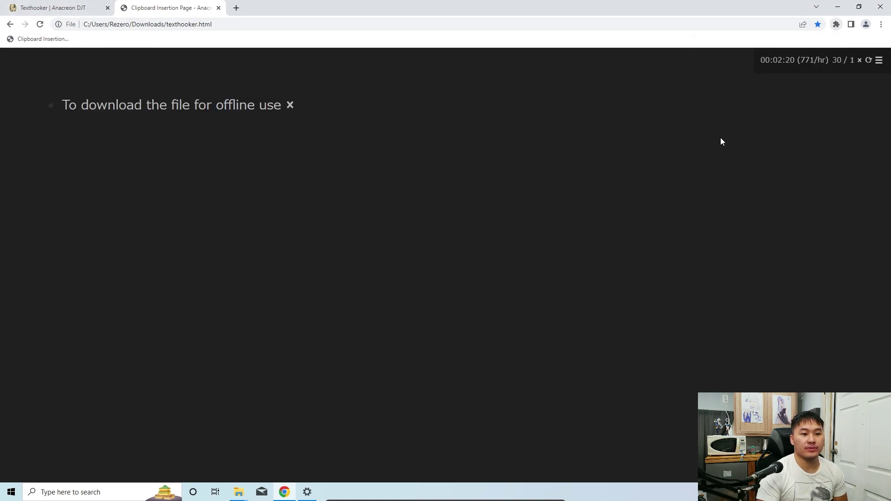
pyautogui.click(50, 9)
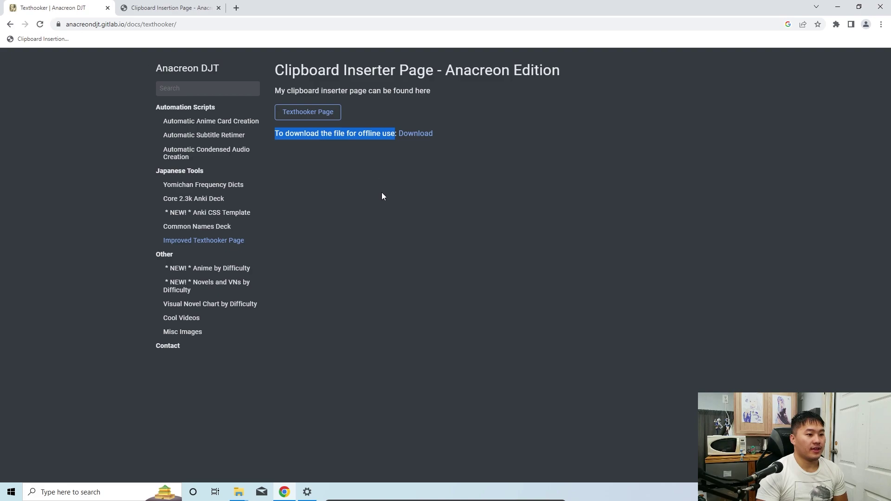
pyautogui.moveTo(267, 132); pyautogui.dragTo(396, 133)
pyautogui.click(396, 133)
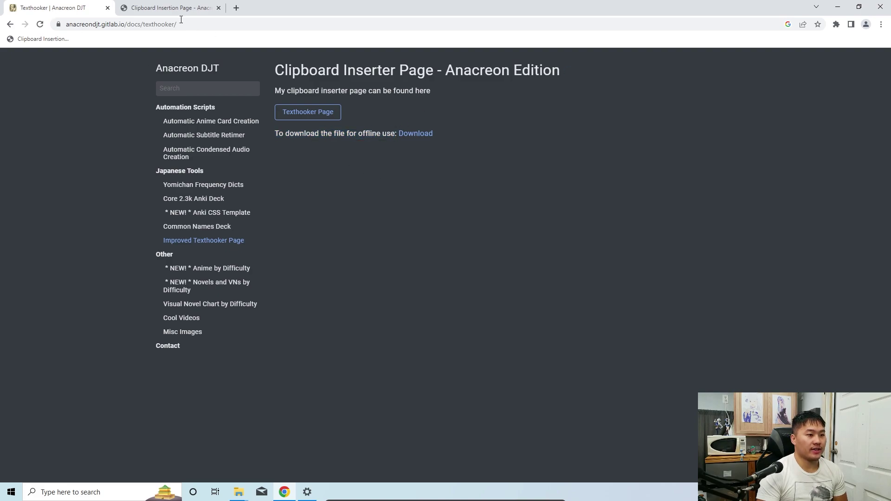
pyautogui.click(171, 9)
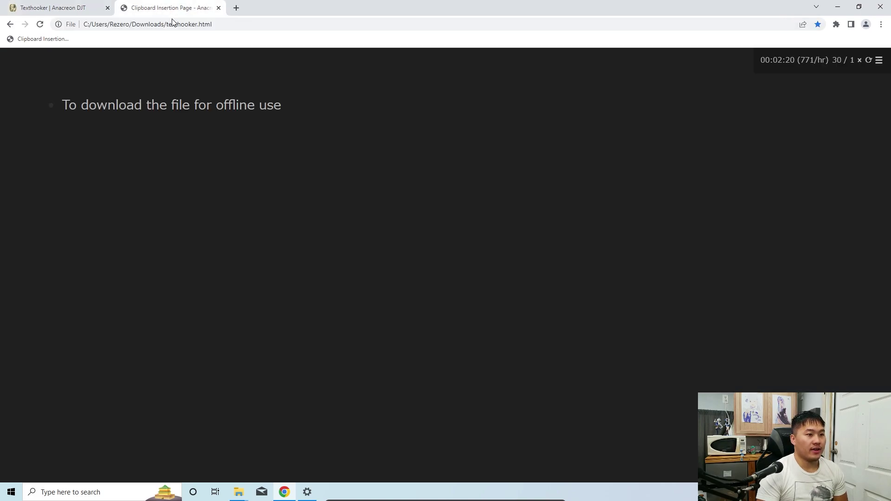
# Rerun the ニューズ search in a new tab and copy the Yahoo snippet's opening phrase
pyautogui.click(236, 8)
pyautogui.click(258, 27)
pyautogui.click(144, 76)
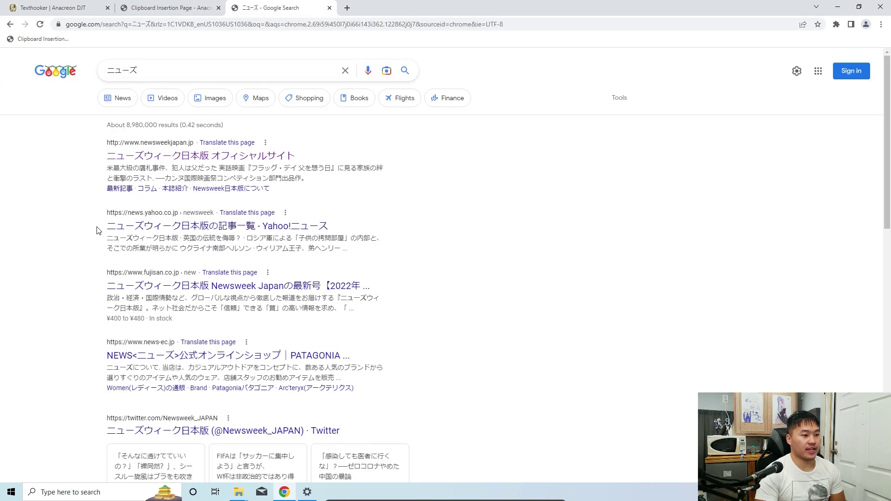
pyautogui.moveTo(107, 238); pyautogui.dragTo(248, 238)
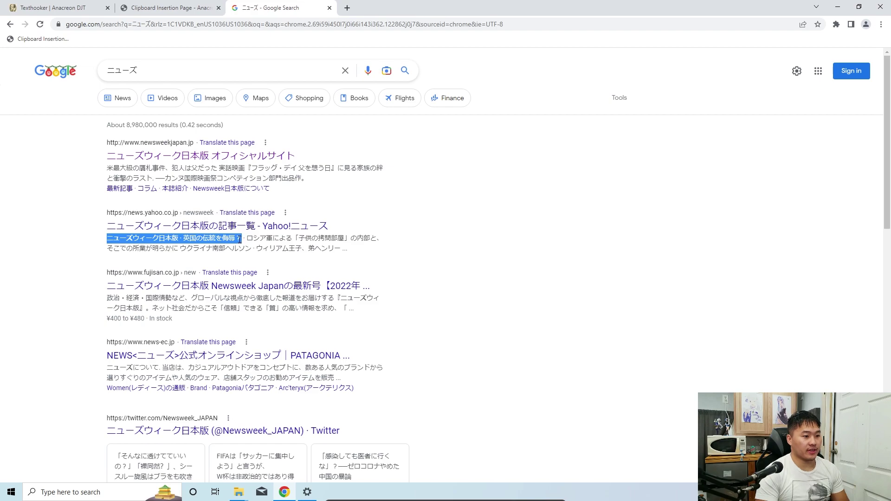
pyautogui.hotkey('ctrl', 'c')
pyautogui.hotkey('ctrl', 'shift', 'Tab')
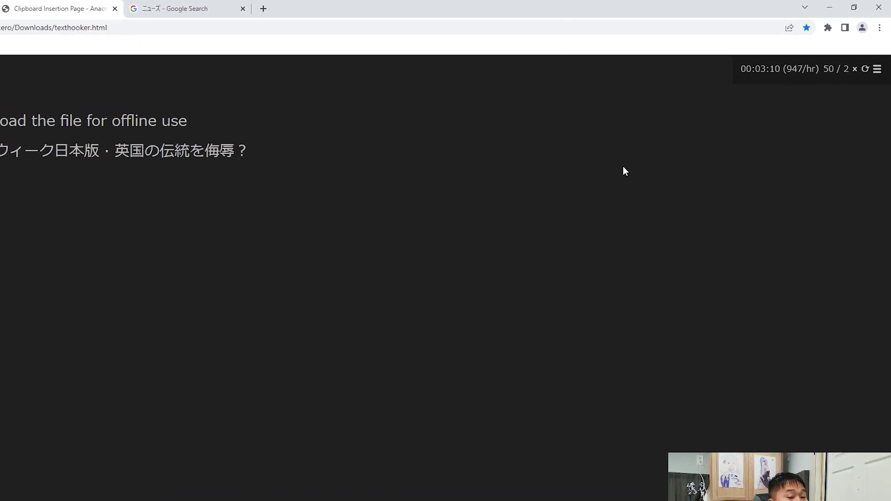
# Turn on Allow access to file URLs and Allow in Incognito for Yomichan, then close its details tab
pyautogui.click(828, 27)
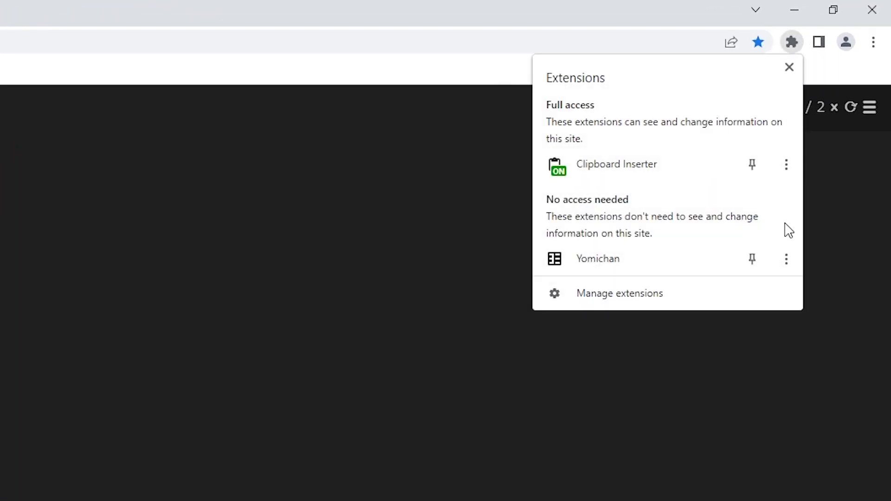
pyautogui.click(786, 259)
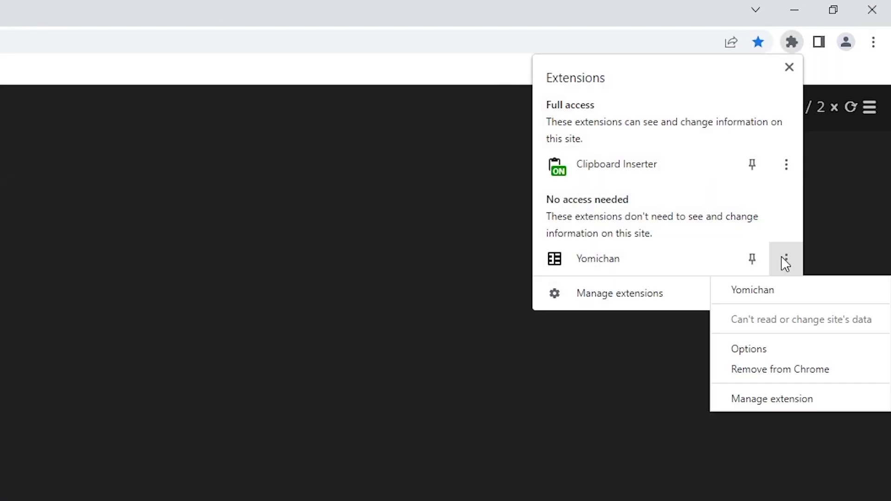
pyautogui.click(774, 399)
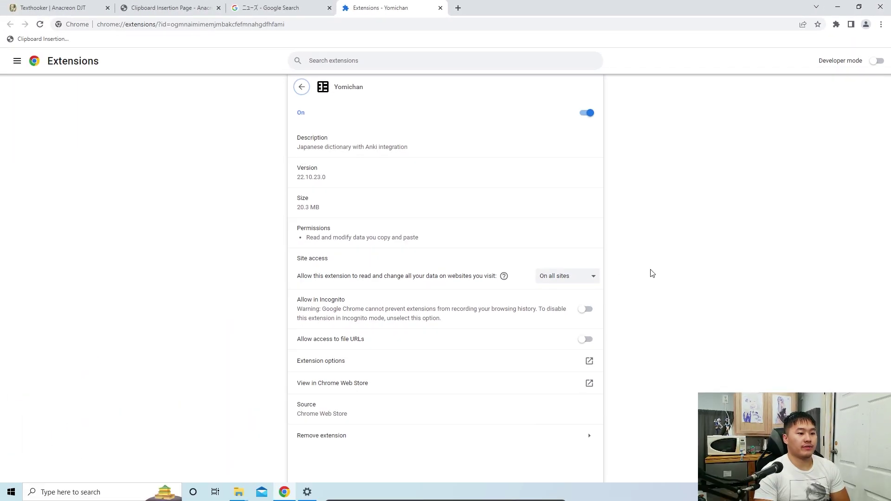
pyautogui.click(588, 340)
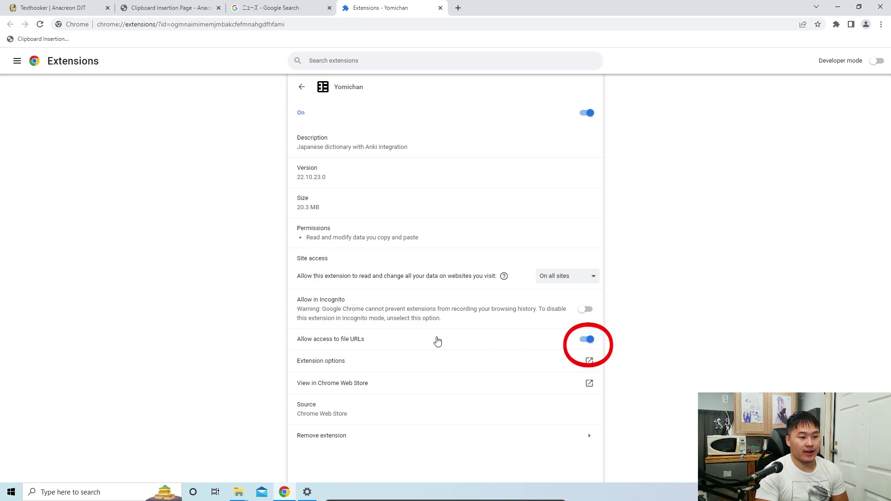
pyautogui.click(586, 310)
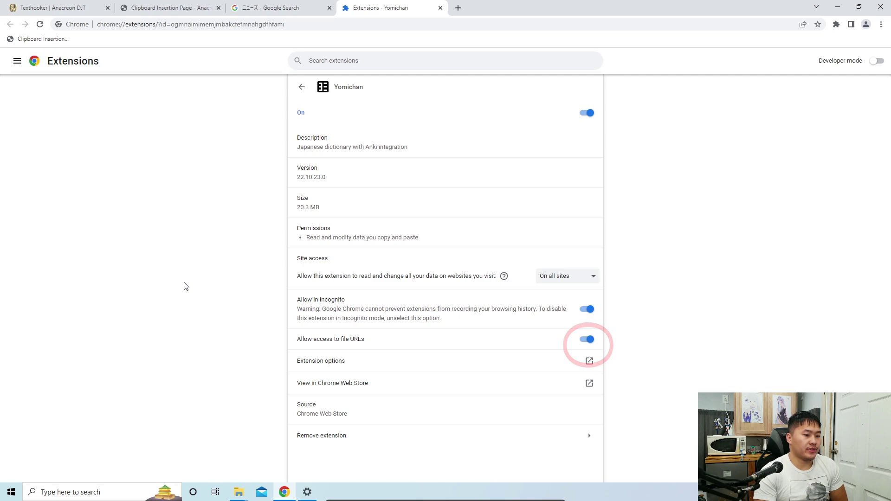
pyautogui.click(441, 8)
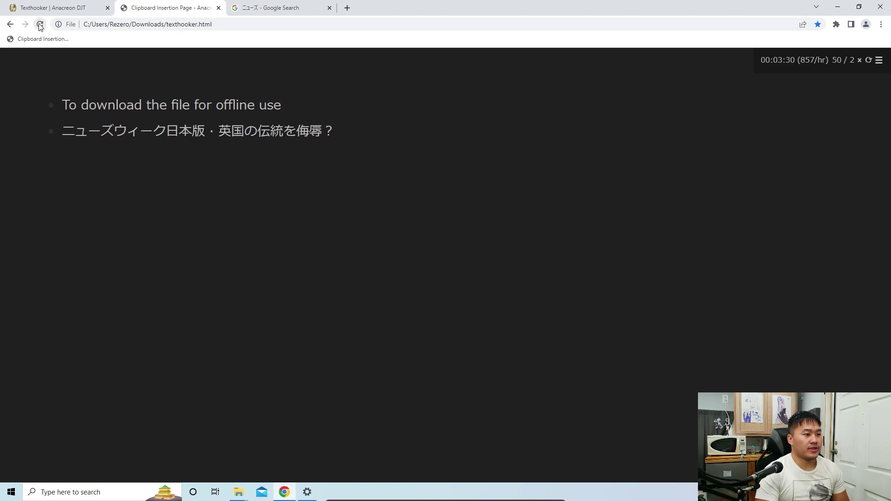
# Reactivate Clipboard Inserter and check Yomichan lookups on the captured lines
pyautogui.click(836, 24)
pyautogui.click(751, 85)
pyautogui.moveTo(224, 131)
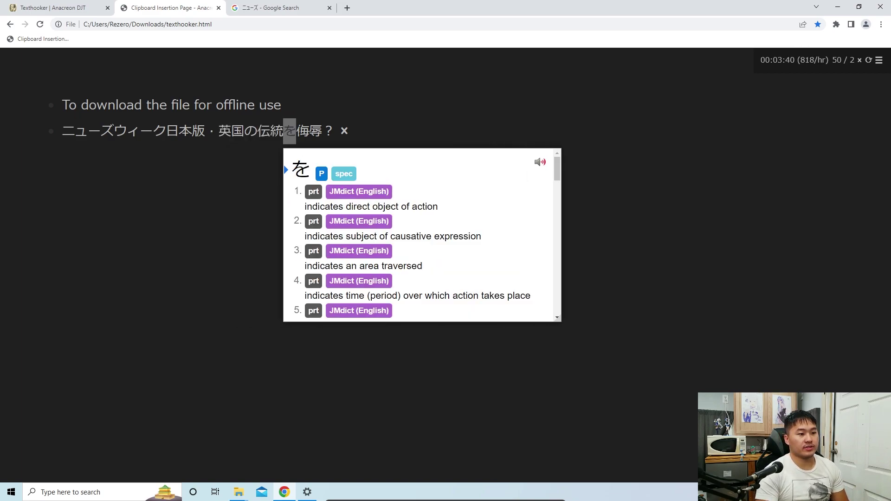
pyautogui.moveTo(302, 132)
pyautogui.moveTo(179, 132)
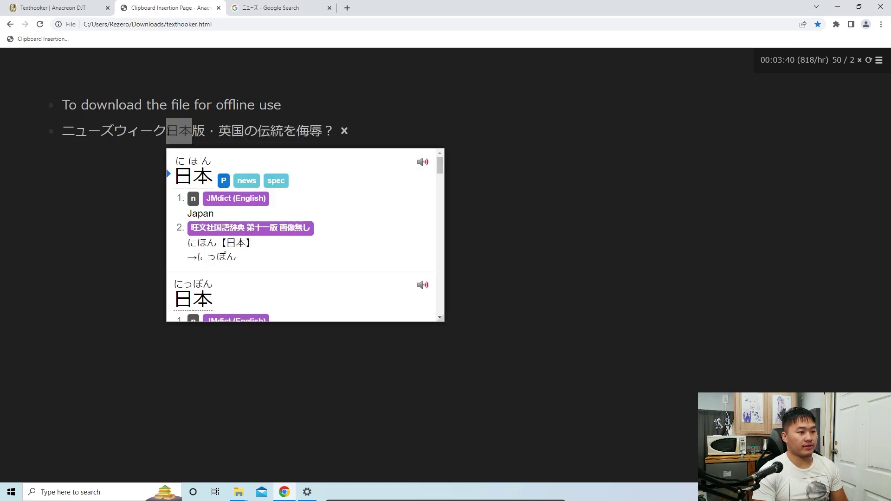
pyautogui.scroll(-3, 348, 210)
# Copy more ニューズ result snippets, including 子供の拷問部屋 and the Fujisan snippet, into the texthooker
pyautogui.hotkey('ctrl', 'Tab')
pyautogui.moveTo(107, 248); pyautogui.dragTo(250, 252)
pyautogui.moveTo(349, 251); pyautogui.dragTo(260, 247)
pyautogui.moveTo(383, 238); pyautogui.dragTo(277, 241)
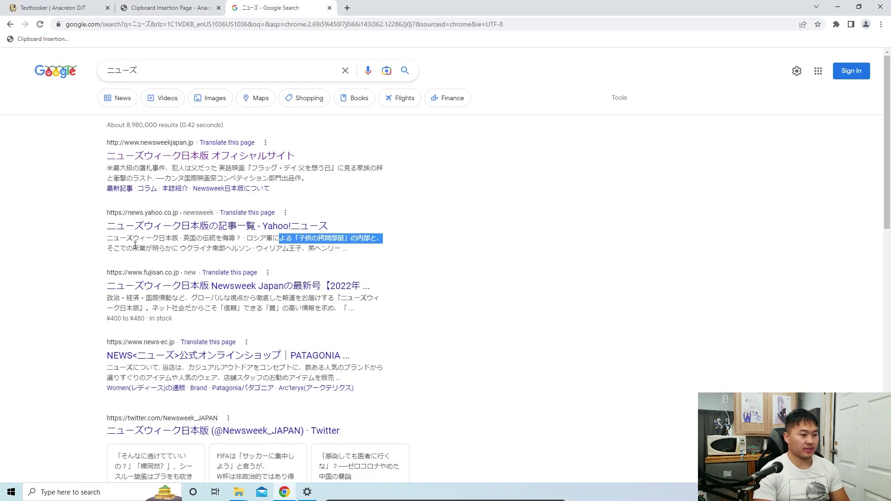
pyautogui.moveTo(135, 245); pyautogui.dragTo(107, 241)
pyautogui.moveTo(232, 310); pyautogui.dragTo(152, 298)
pyautogui.click(164, 13)
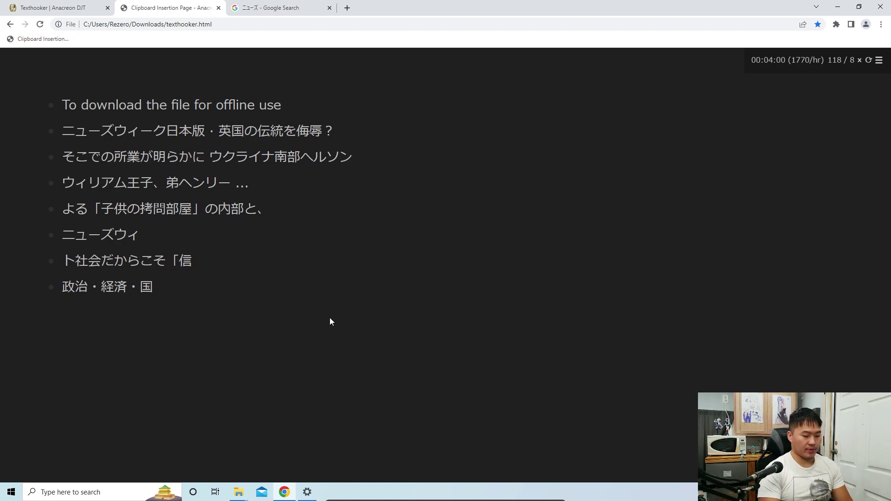
# Snap the Google results to the right half and Yomichan Search to the left half
pyautogui.press('alt+Insert')
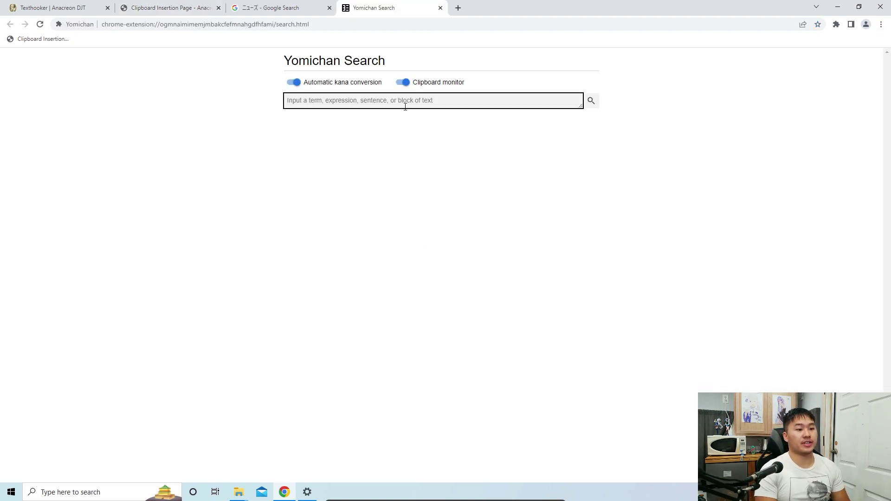
pyautogui.click(255, 12)
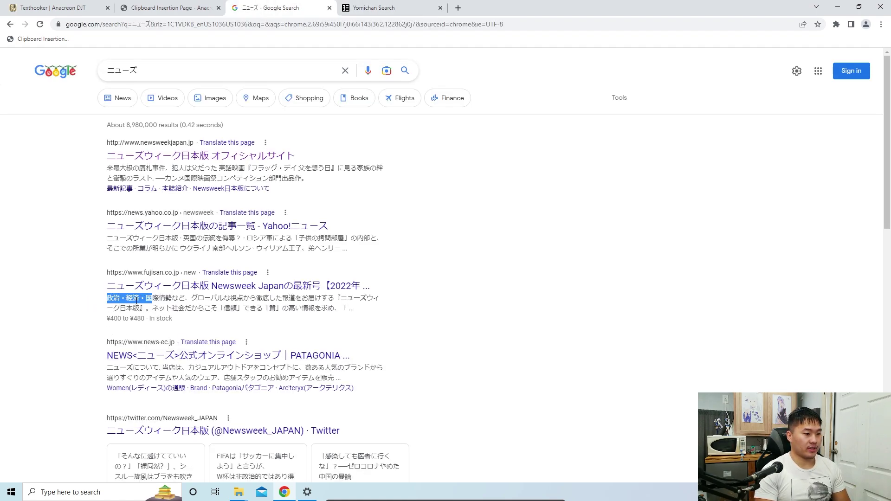
pyautogui.click(70, 304)
pyautogui.moveTo(291, 11); pyautogui.dragTo(799, 271)
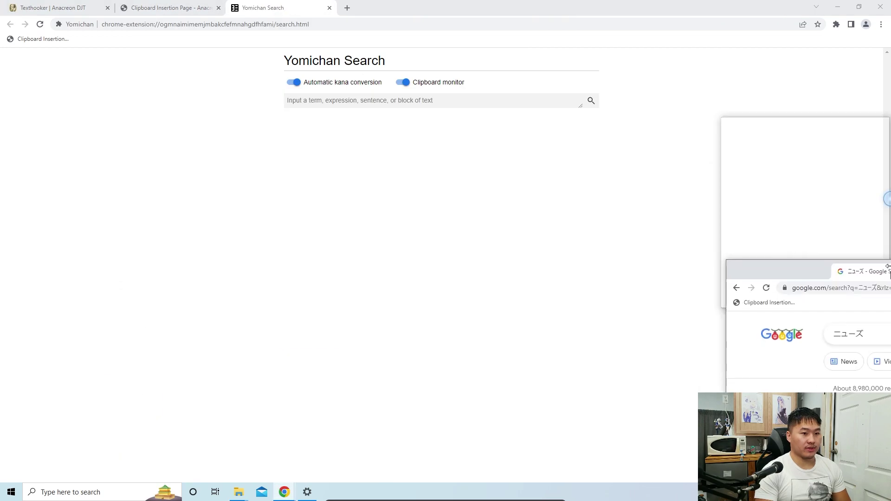
pyautogui.press('super+Right')
pyautogui.click(193, 107)
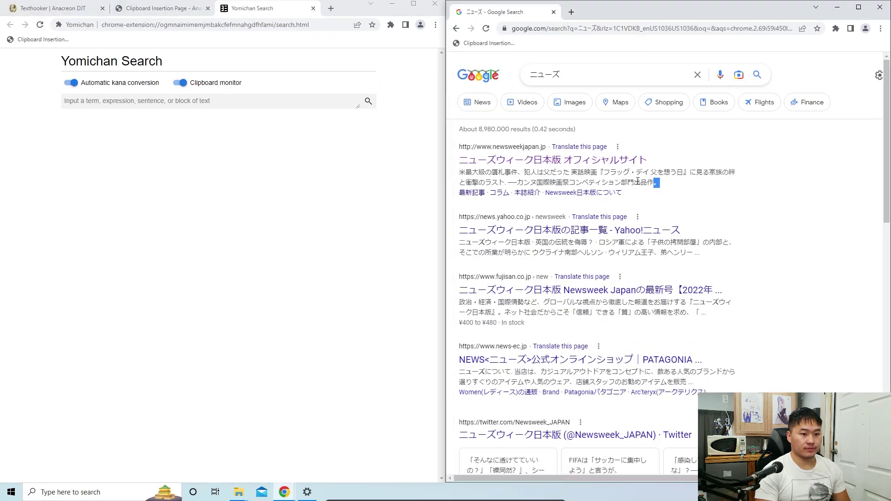
# Copy result phrases like 父を想う日』に見る家族の絆 for Yomichan lookup, then open a new window
pyautogui.moveTo(628, 183); pyautogui.dragTo(663, 173)
pyautogui.hotkey('ctrl', 'c')
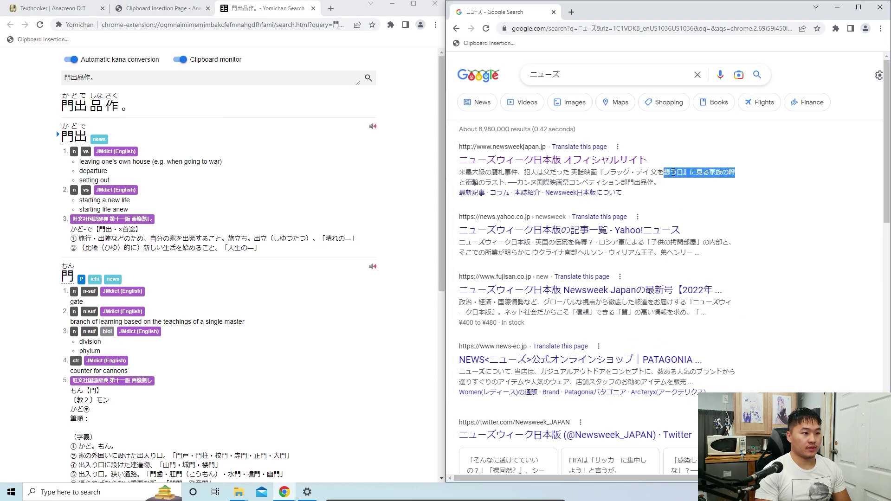
pyautogui.hotkey('ctrl', 'c')
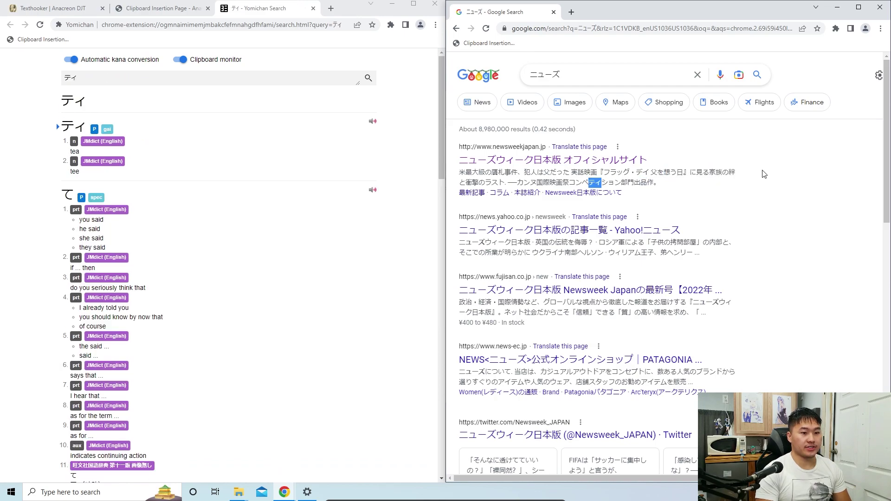
pyautogui.moveTo(759, 173); pyautogui.dragTo(651, 173)
pyautogui.hotkey('ctrl', 'c')
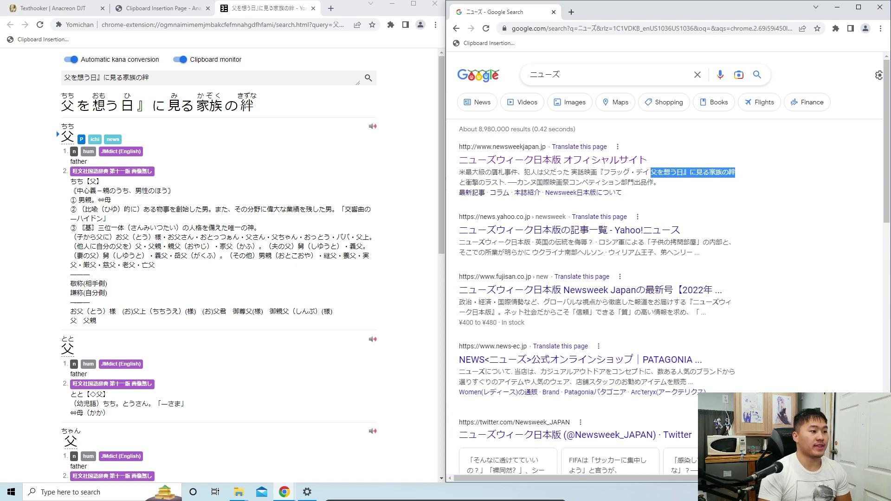
pyautogui.hotkey('ctrl', 'n')
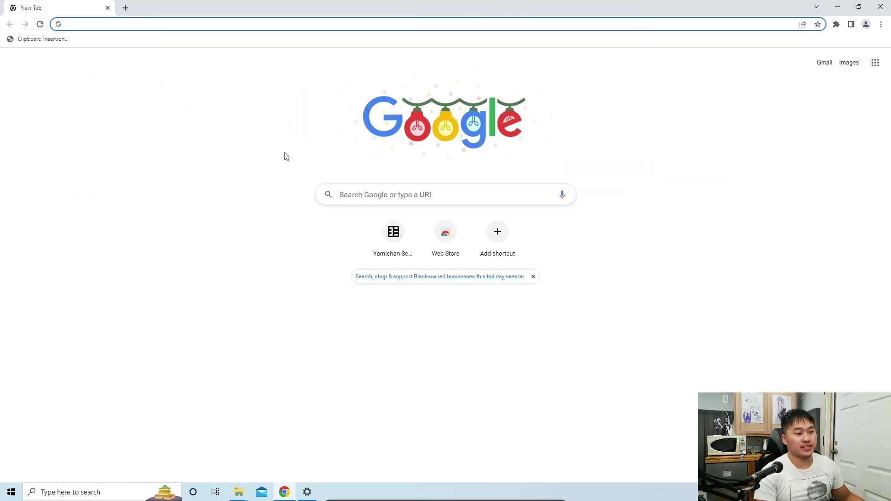
# Search Google for 'ttsu reader' and open the ttu Ebook Reader
pyautogui.click(196, 28)
pyautogui.write('ttsu')
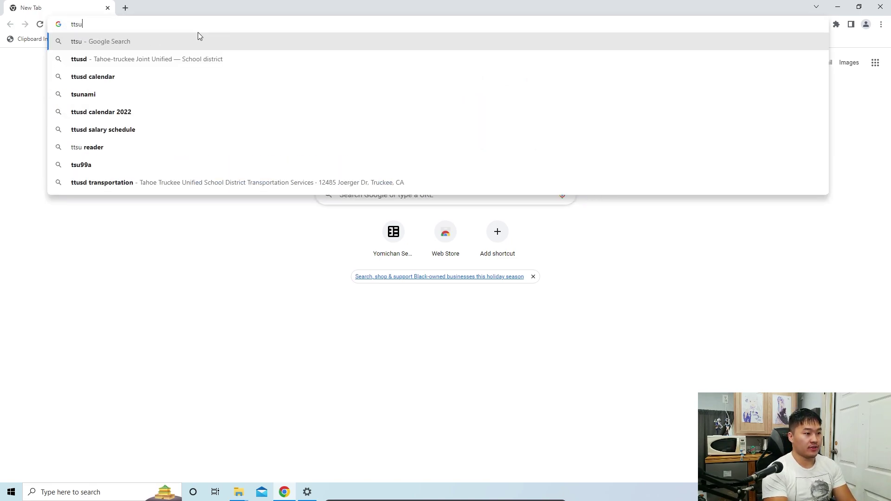
pyautogui.press('Return')
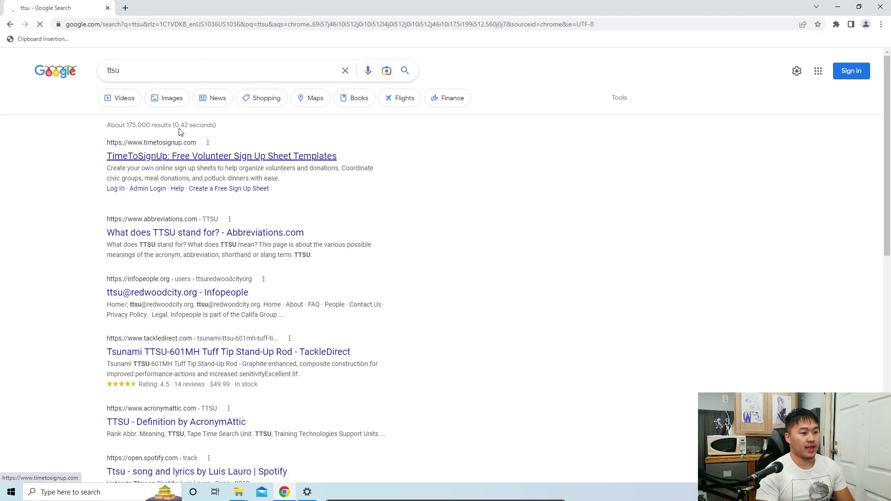
pyautogui.click(194, 45)
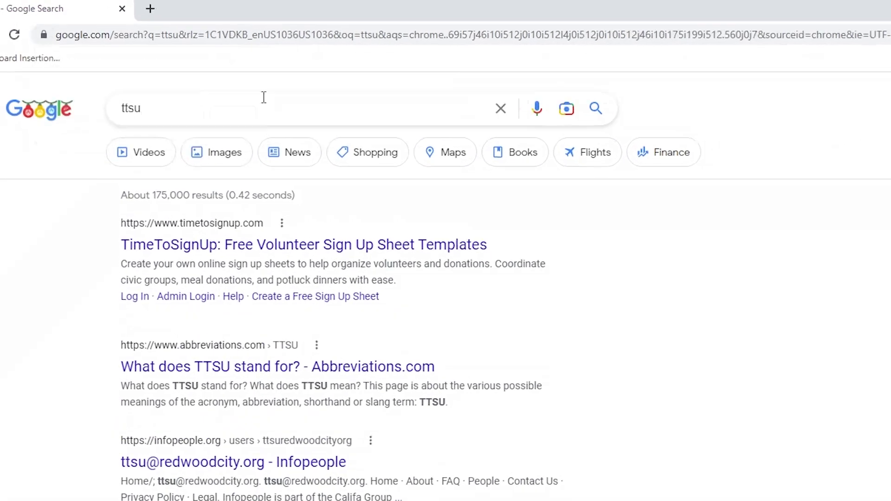
pyautogui.click(267, 110)
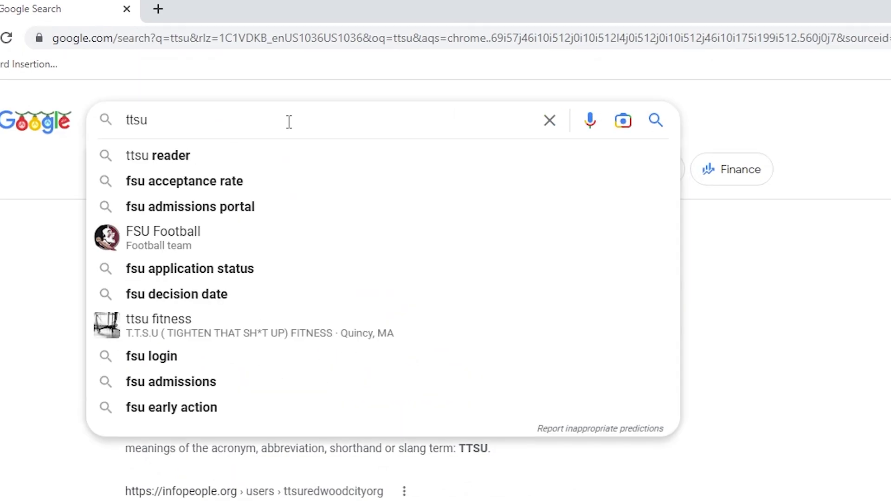
pyautogui.write('reader')
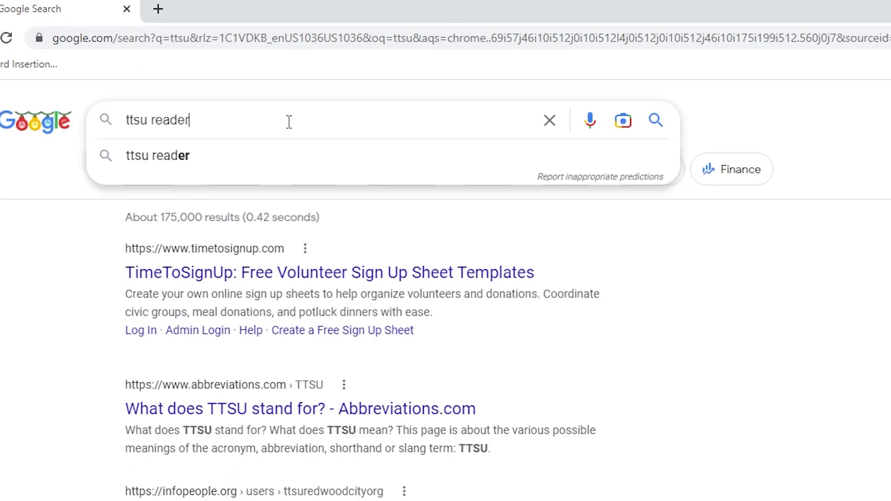
pyautogui.press('Return')
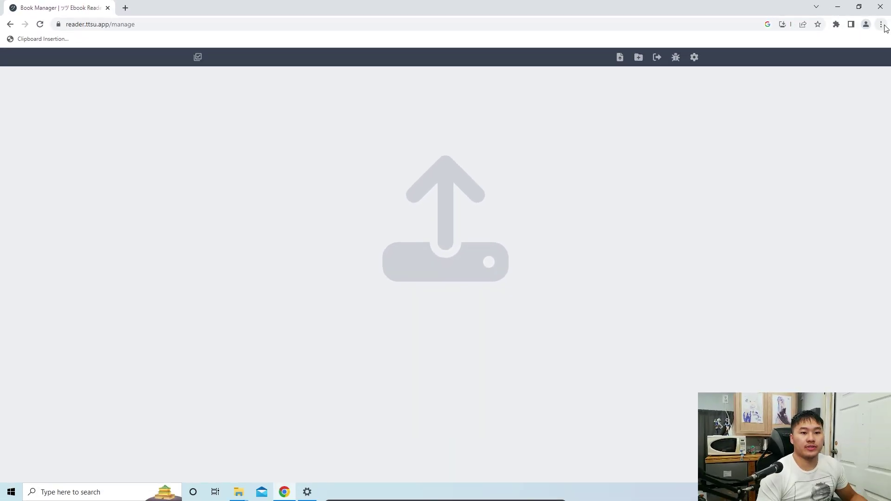
# Bookmark the reader's book manager page under the name 'ttu'
pyautogui.click(881, 24)
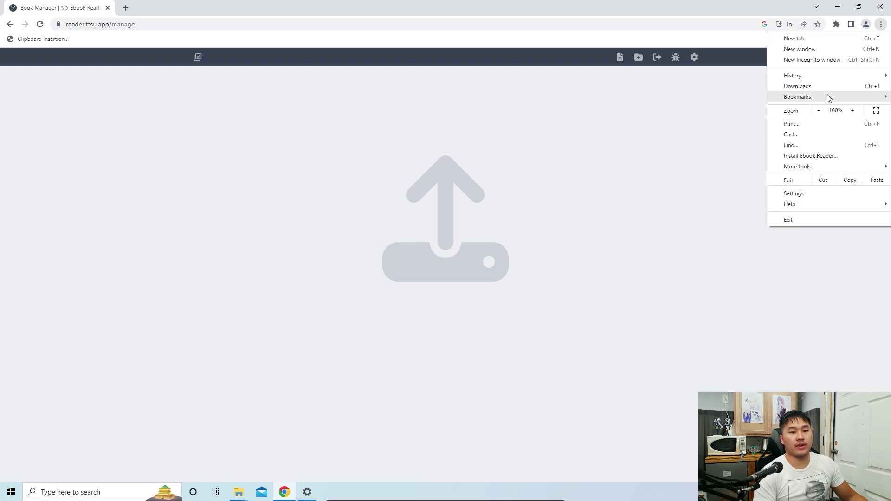
pyautogui.moveTo(828, 97)
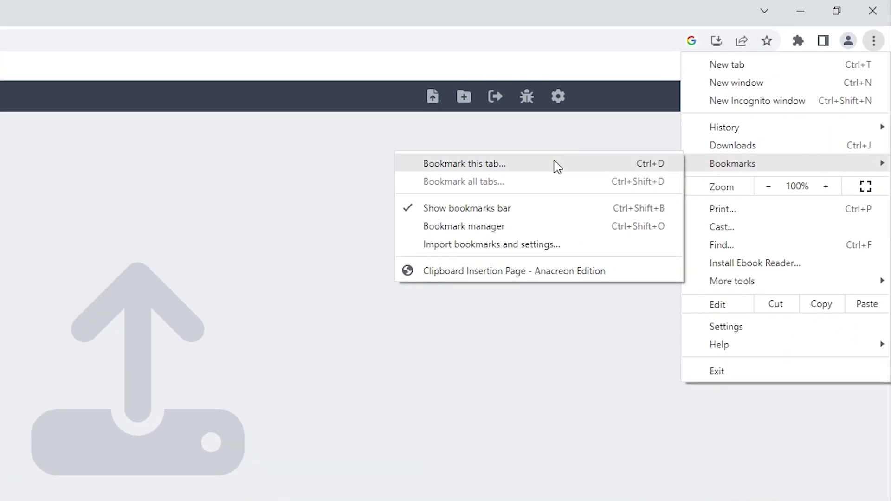
pyautogui.click(558, 167)
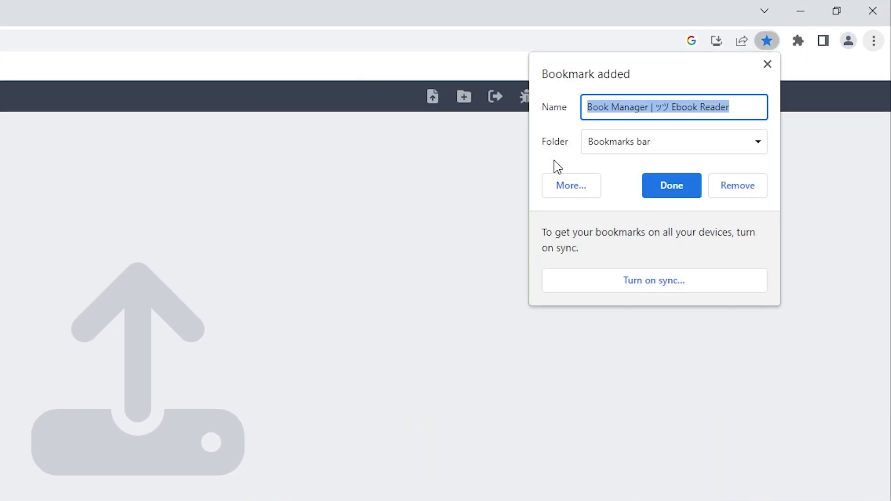
pyautogui.write('ttu')
pyautogui.press('Return')
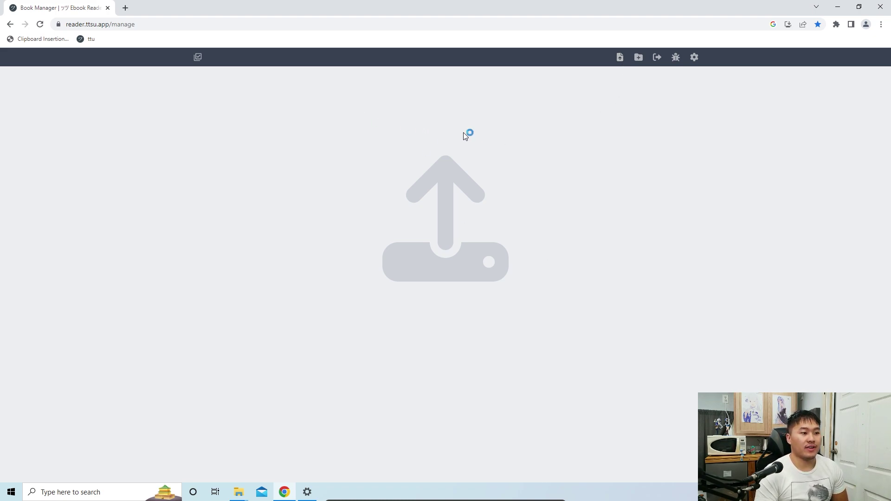
# Import ようこそ実力至上主義の教室へ1.epub from the Desktop into ttu Ebook Reader
pyautogui.click(618, 57)
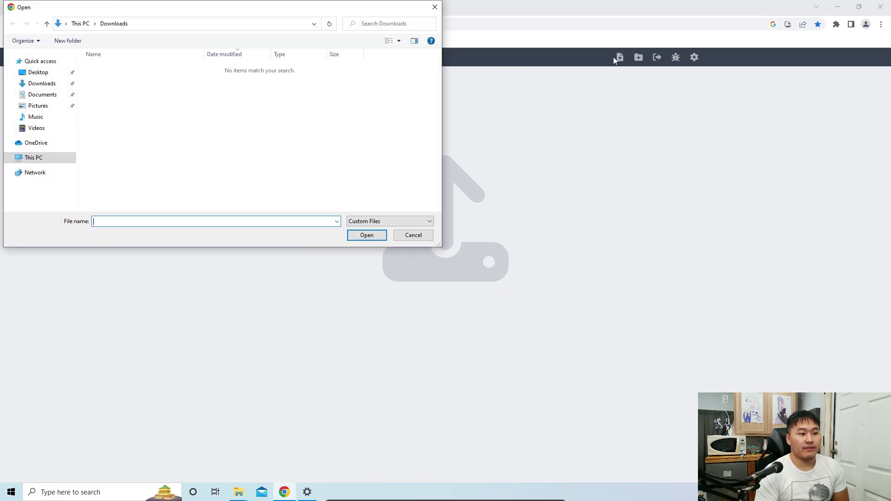
pyautogui.click(435, 7)
pyautogui.click(417, 268)
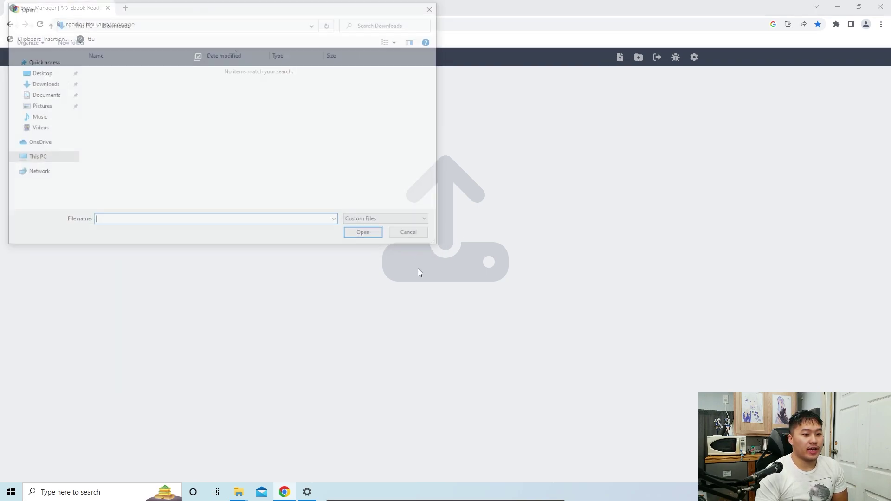
pyautogui.click(435, 7)
pyautogui.click(441, 240)
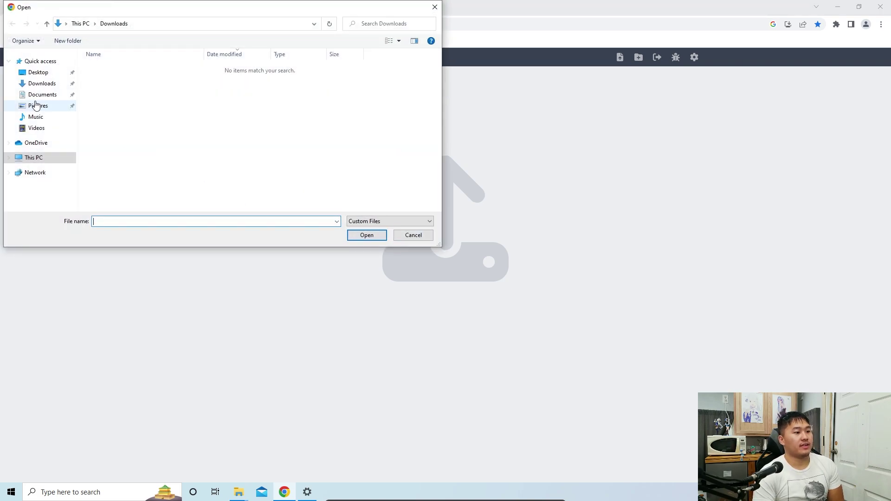
pyautogui.click(38, 71)
pyautogui.click(137, 68)
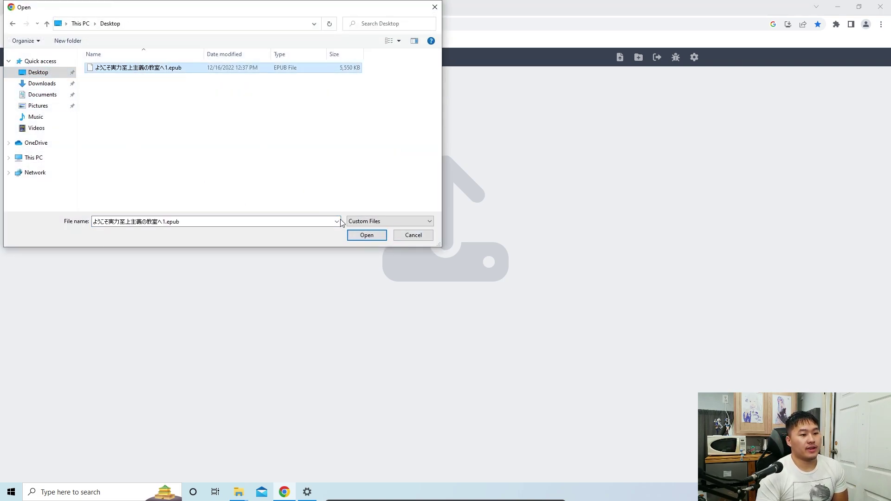
pyautogui.click(365, 235)
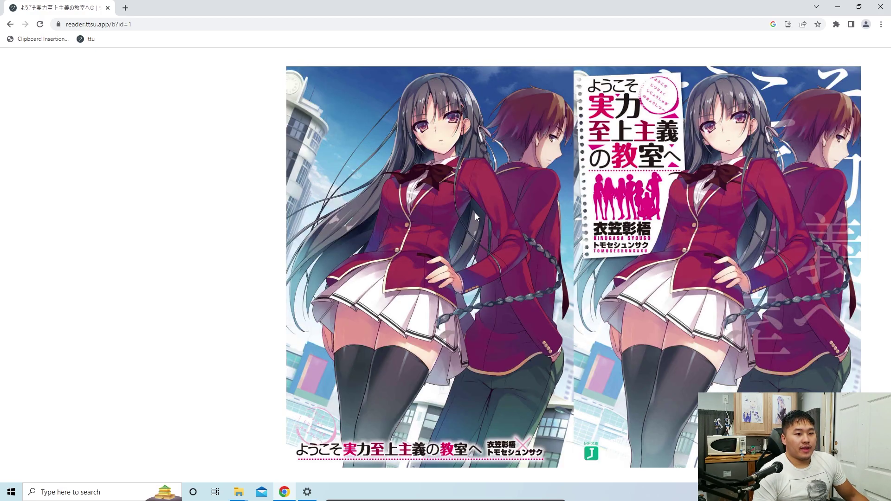
# Set View Mode to Continuous, Auto Bookmark on, and the cream theme, keeping font size 20
pyautogui.click(780, 53)
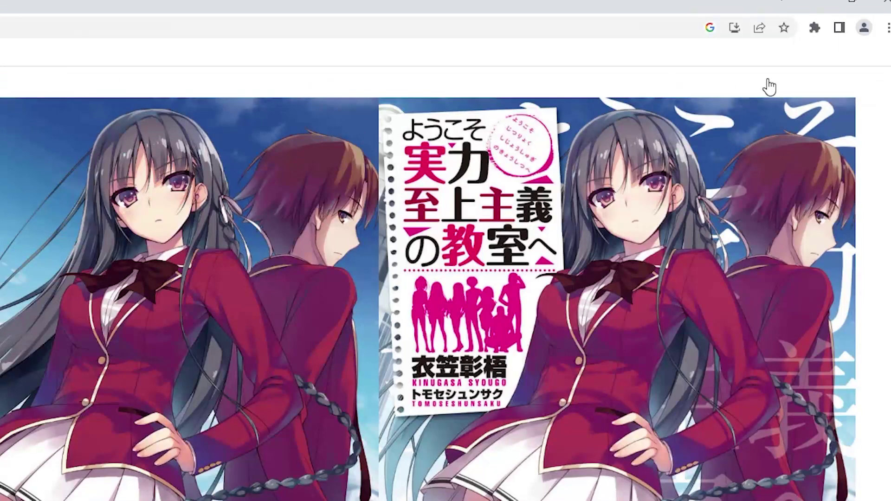
pyautogui.click(772, 88)
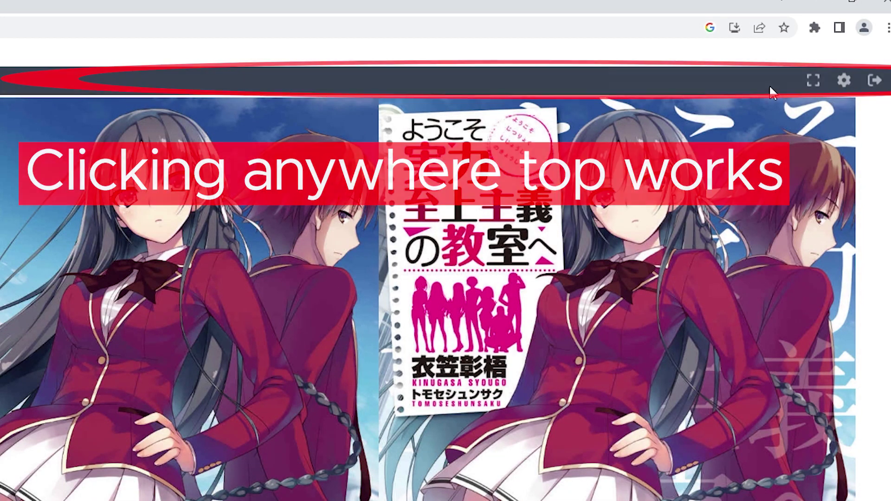
pyautogui.click(843, 83)
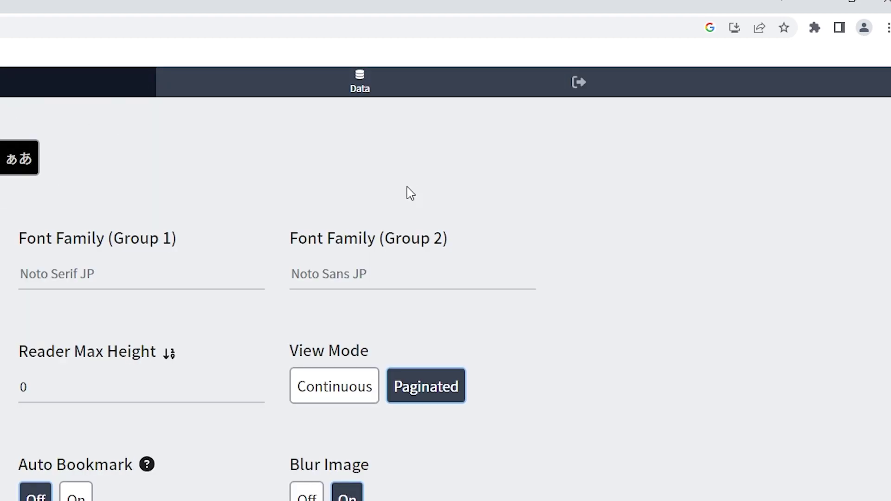
pyautogui.click(386, 357)
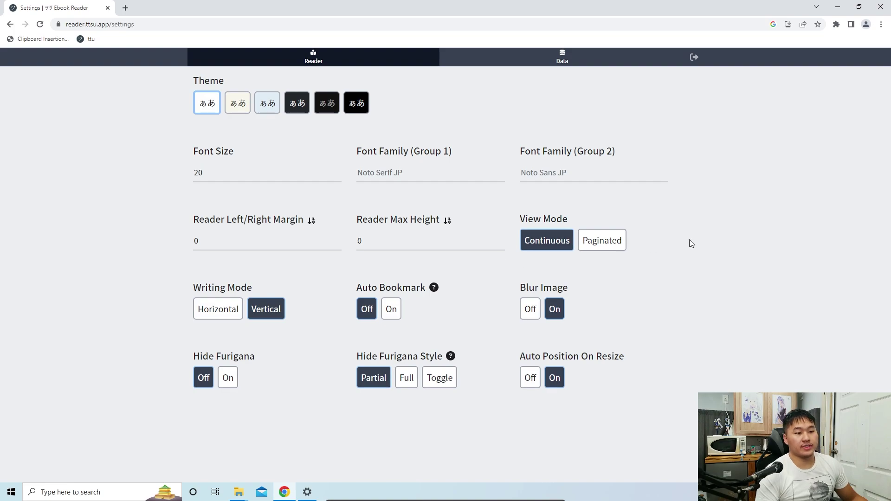
pyautogui.doubleClick(229, 174)
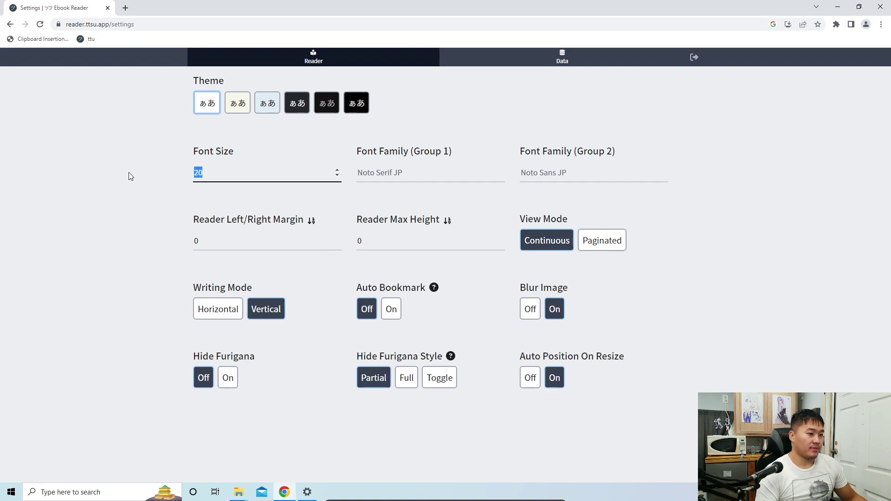
pyautogui.click(137, 202)
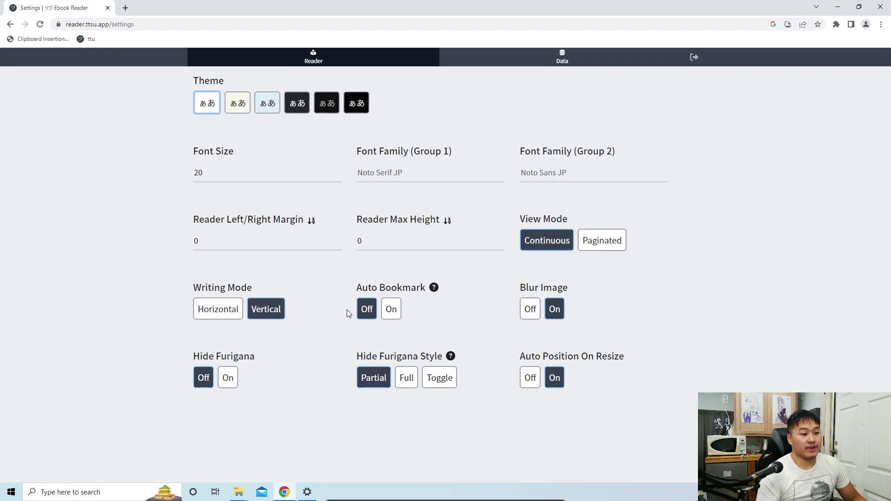
pyautogui.click(388, 307)
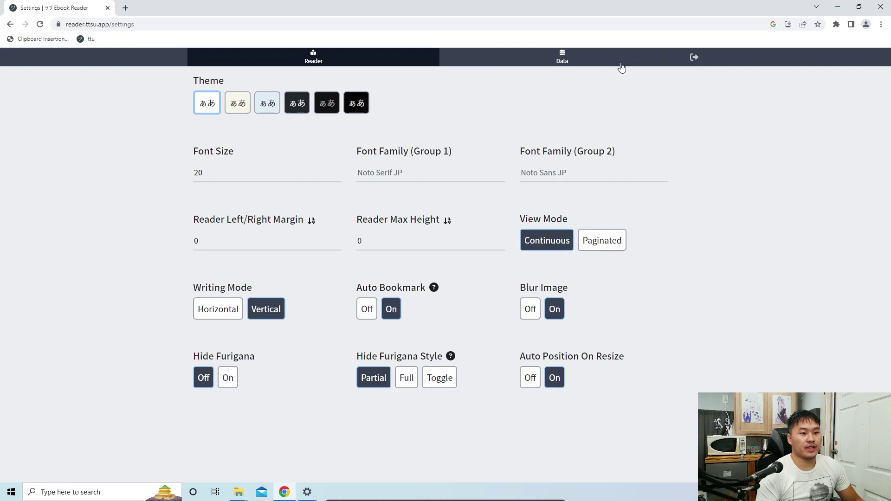
pyautogui.click(235, 104)
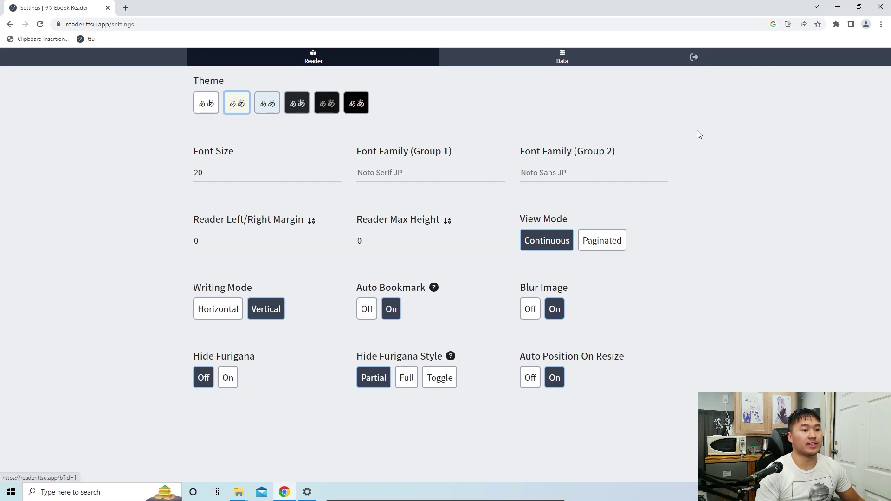
# Return to the book, scroll to chapter 日本社会の仕組み, and look up words like 得手 in Yomichan
pyautogui.click(697, 57)
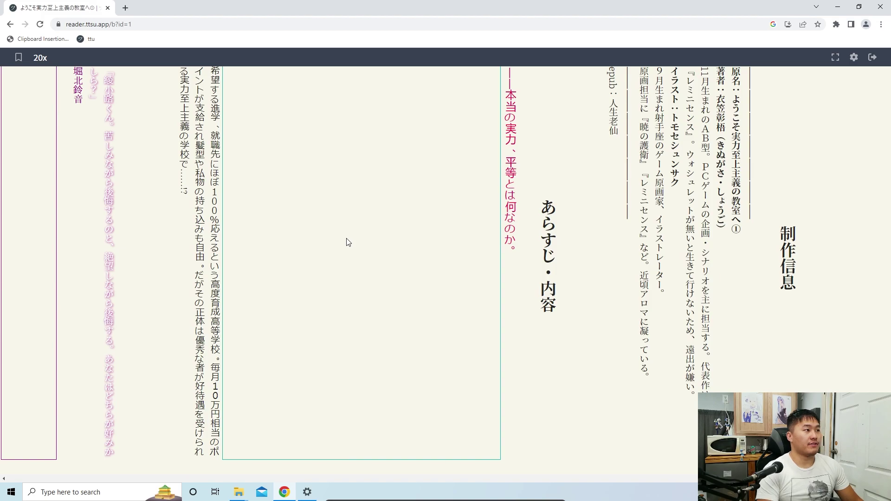
pyautogui.scroll(-5, 274, 190)
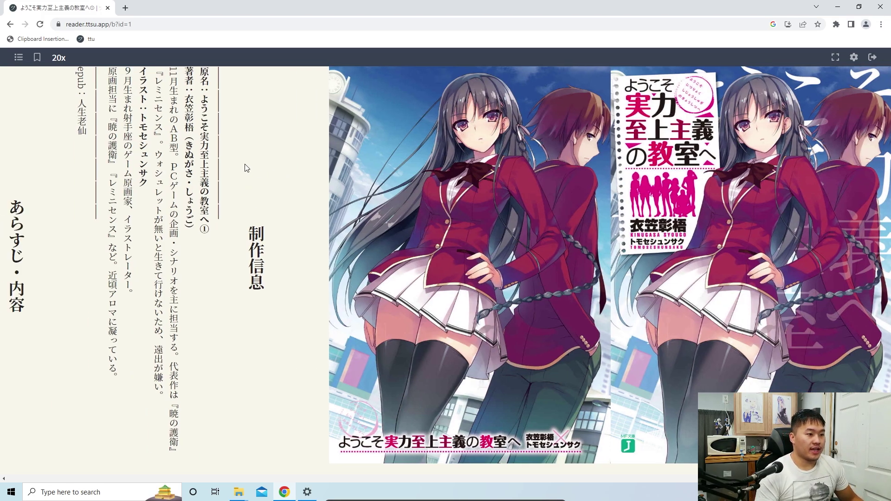
pyautogui.scroll(-3, 351, 161)
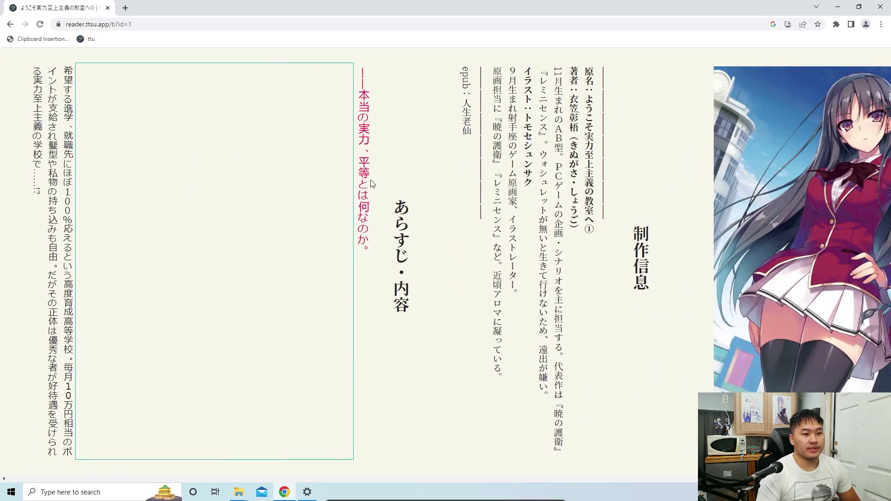
pyautogui.scroll(-15, 371, 183)
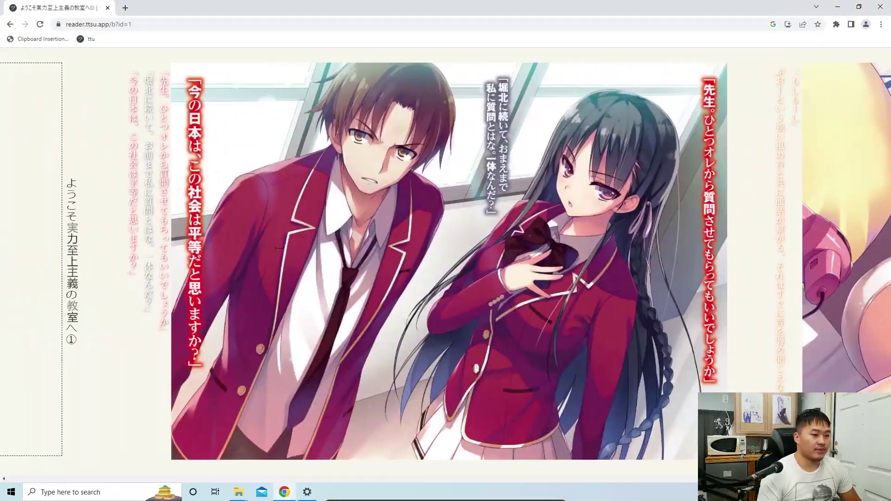
pyautogui.scroll(-10, 278, 248)
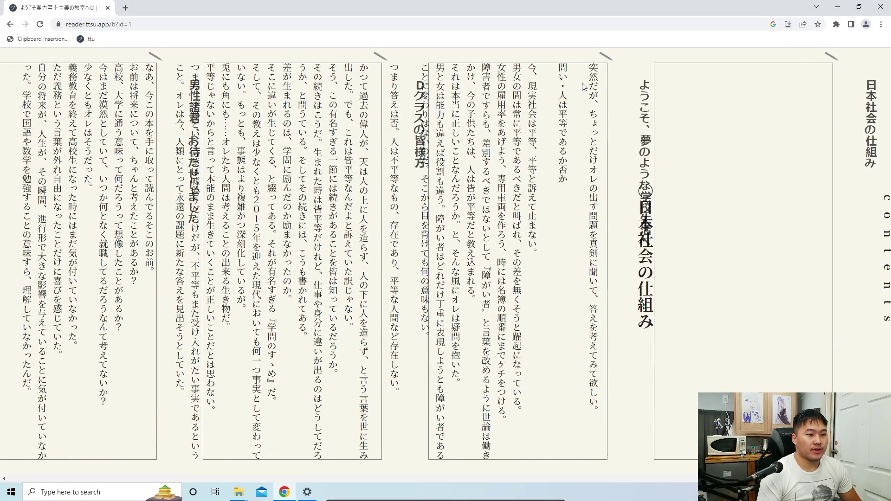
pyautogui.moveTo(590, 66)
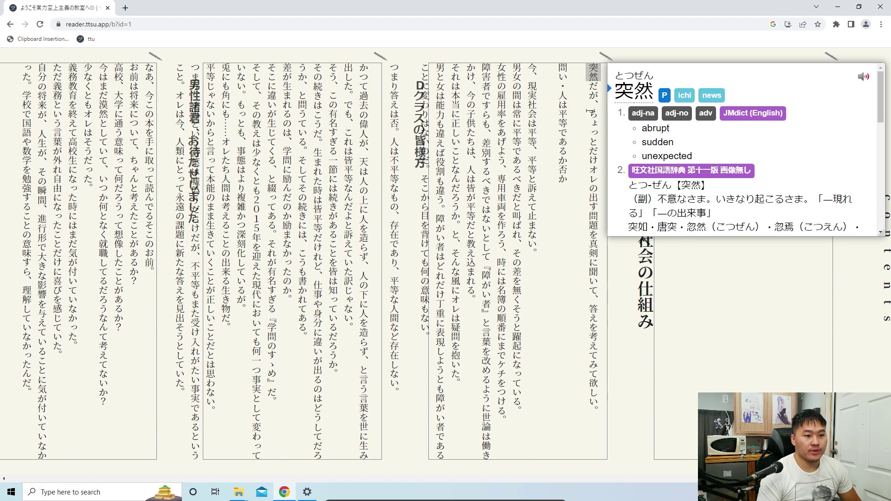
pyautogui.moveTo(591, 204)
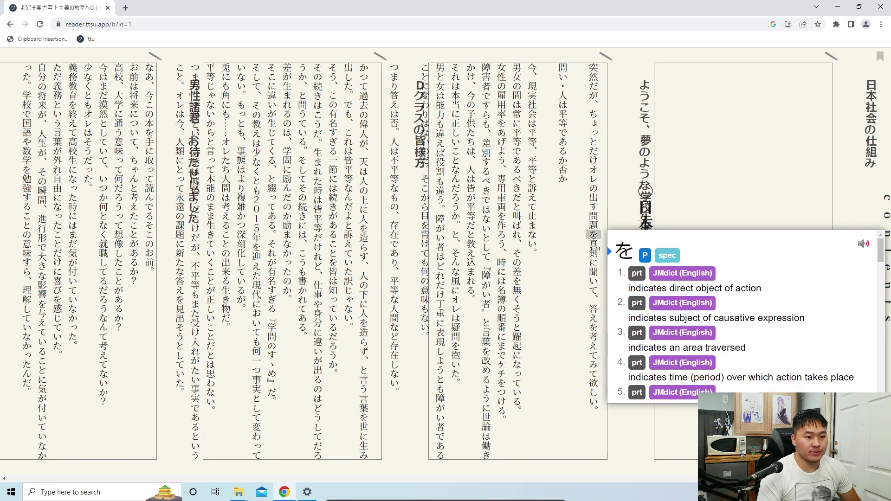
pyautogui.moveTo(588, 362)
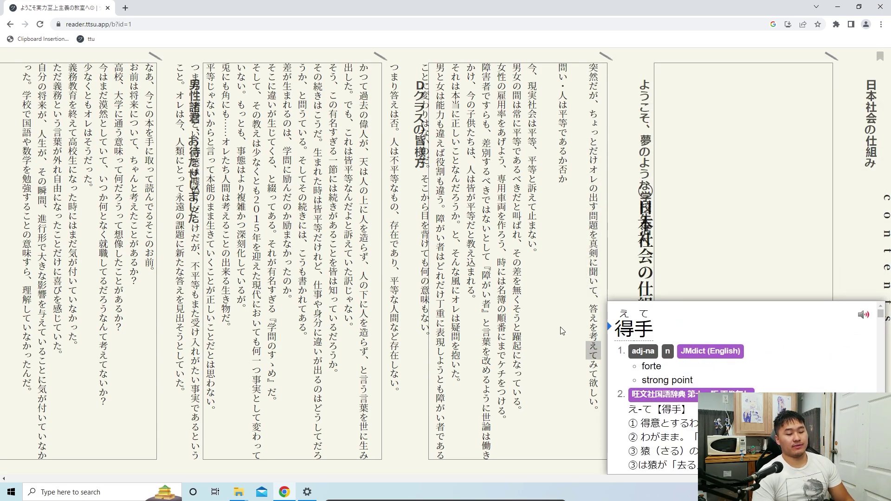